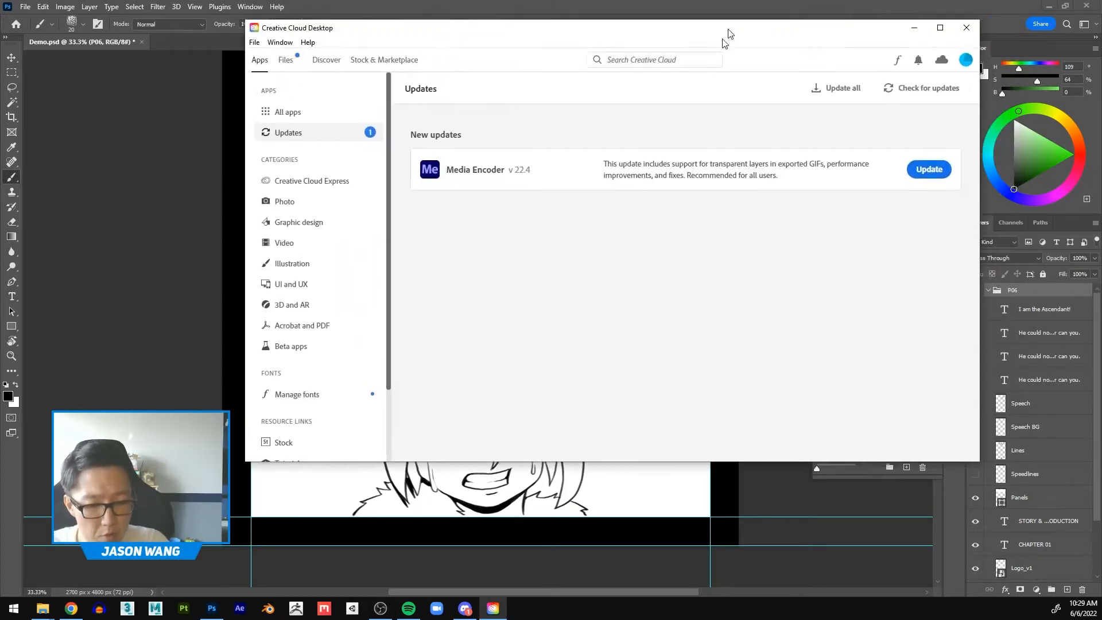
# Step: Position the Creative Cloud Desktop window over the canvas and open its Stock & Marketplace section
pyautogui.moveTo(726, 32); pyautogui.dragTo(603, 98)
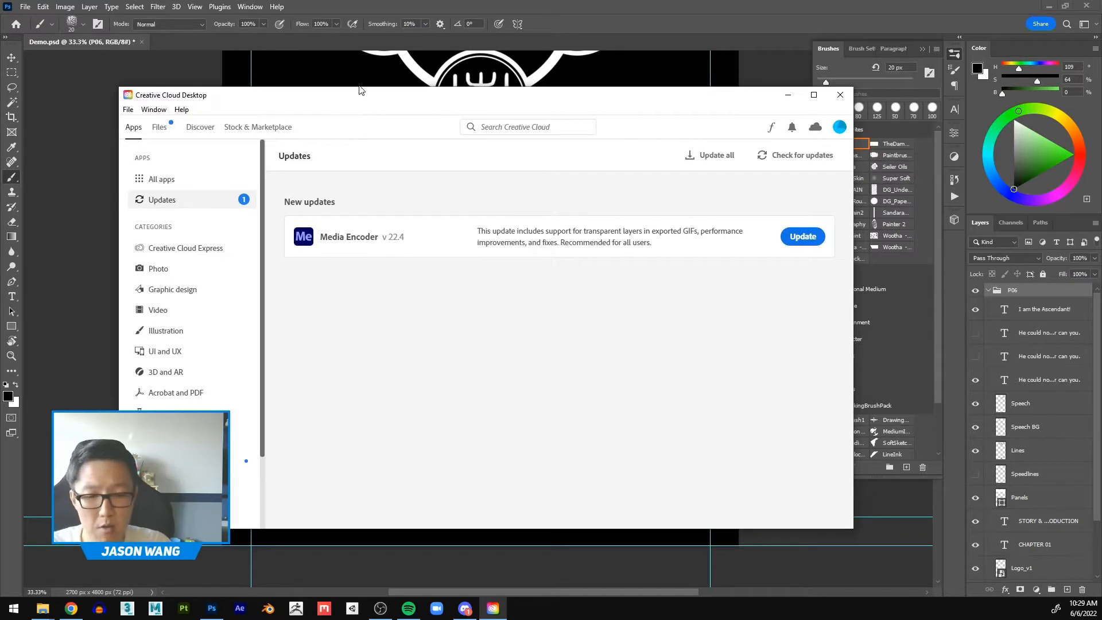
pyautogui.moveTo(378, 105); pyautogui.dragTo(364, 98)
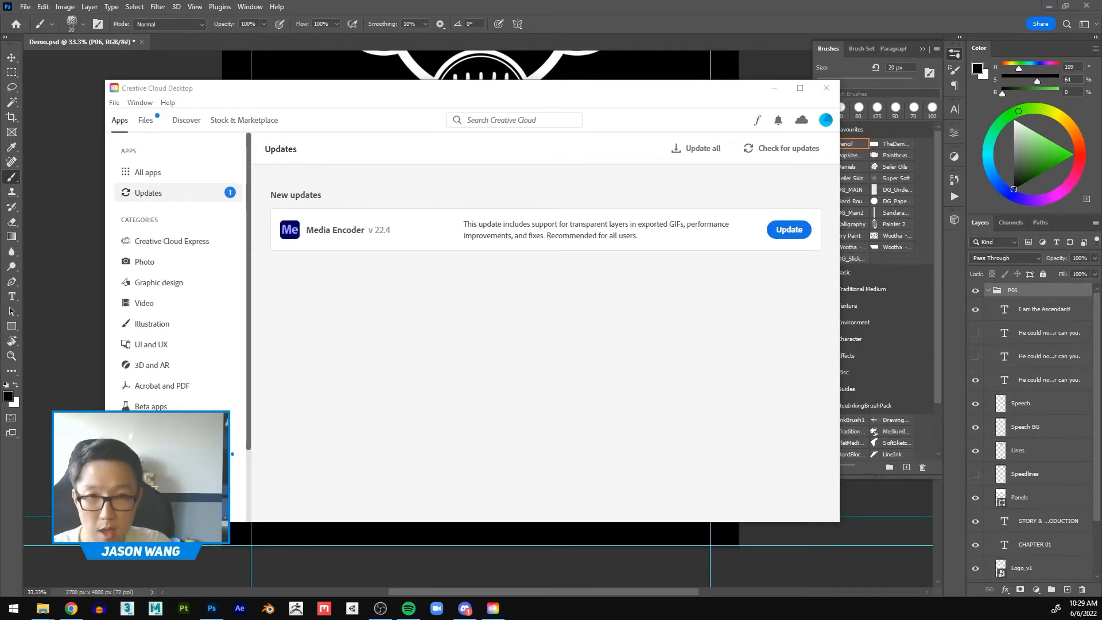
pyautogui.click(336, 97)
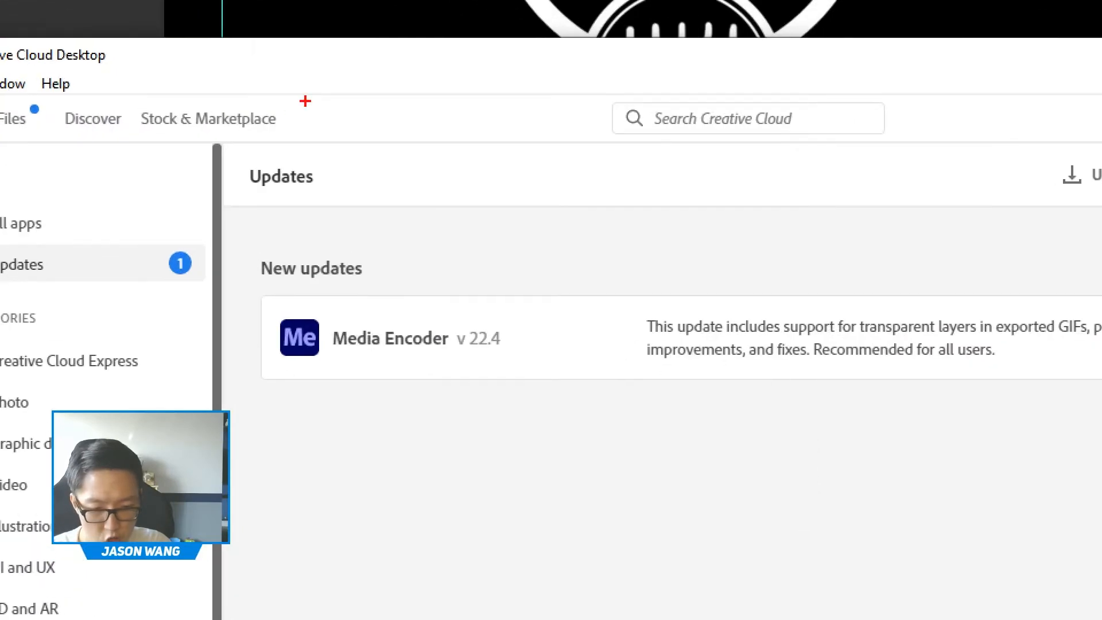
pyautogui.moveTo(293, 112)
pyautogui.mouseDown()
pyautogui.moveTo(187, 121)
pyautogui.moveTo(312, 106)
pyautogui.mouseUp()
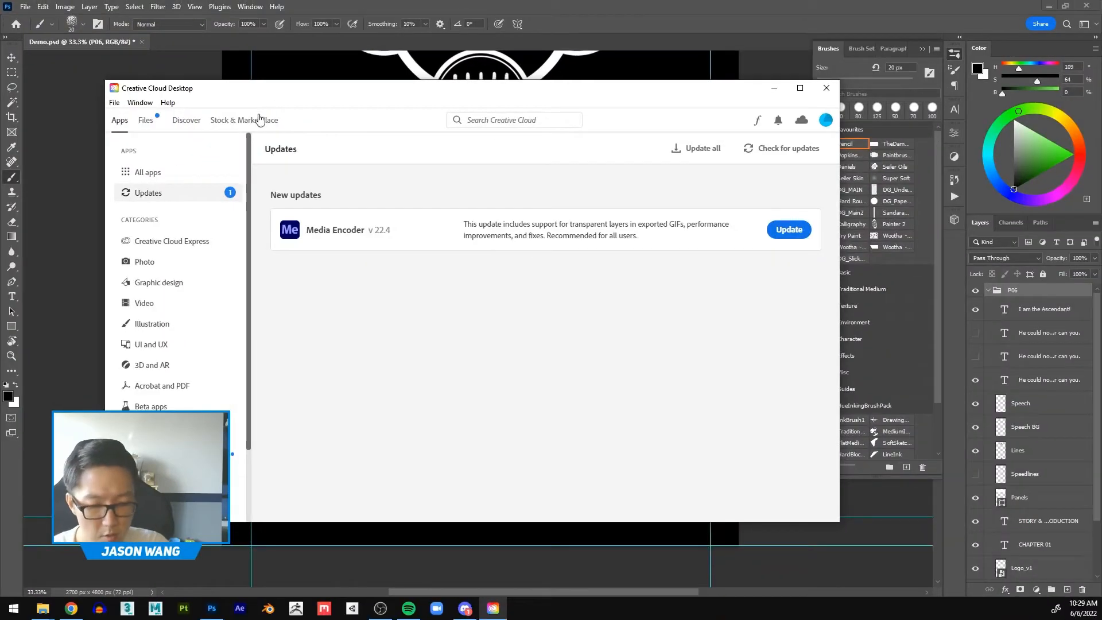
pyautogui.click(236, 115)
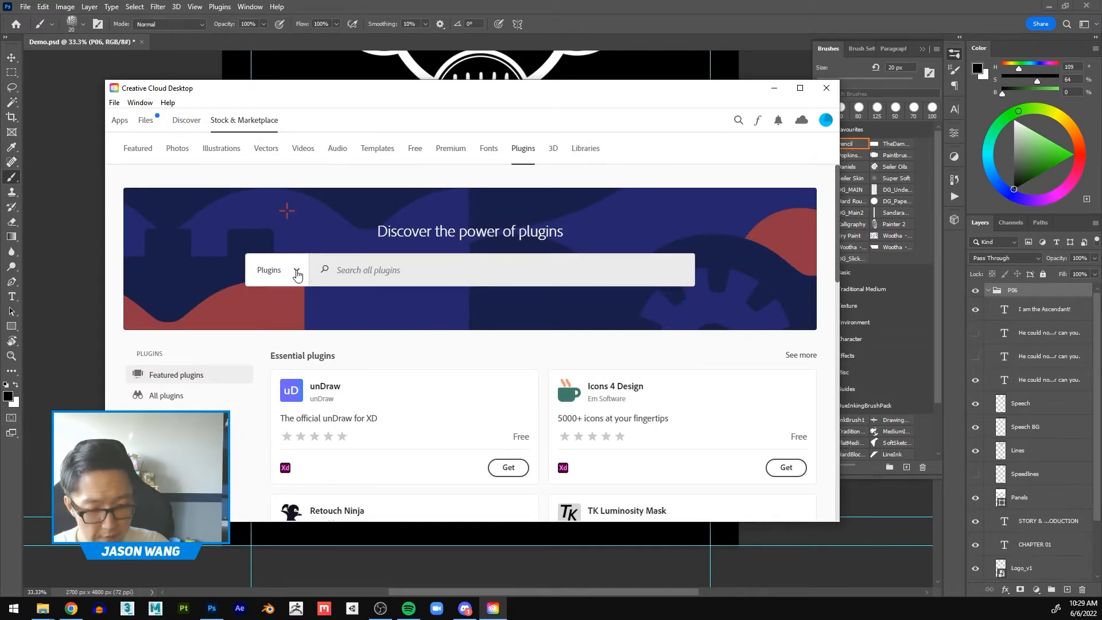
pyautogui.click(297, 274)
pyautogui.click(298, 277)
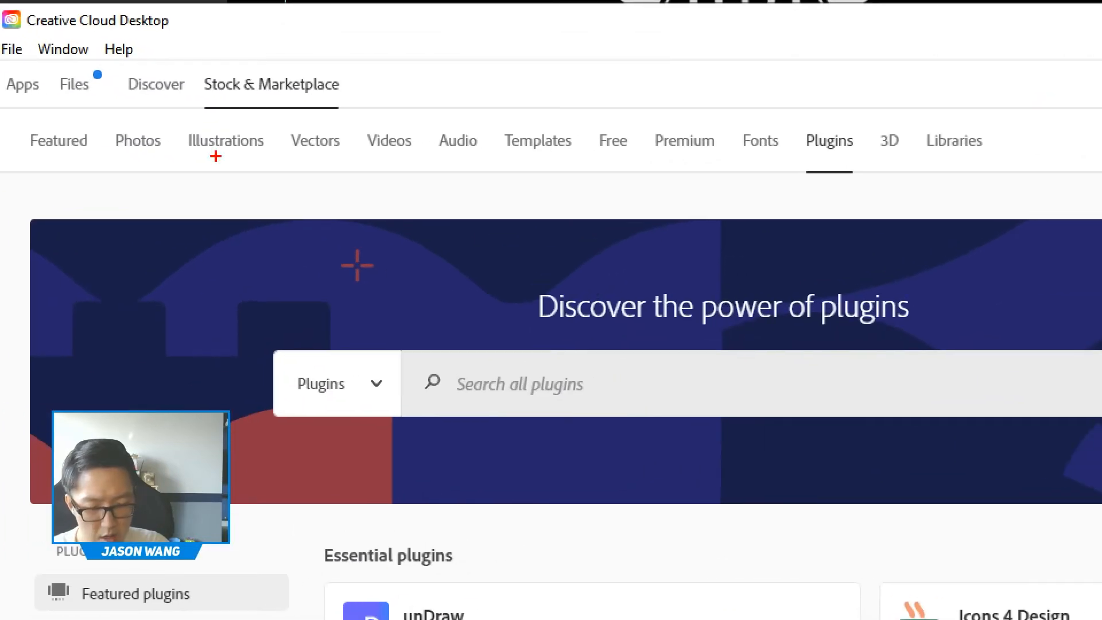
pyautogui.moveTo(88, 120)
pyautogui.mouseDown()
pyautogui.moveTo(20, 122)
pyautogui.moveTo(22, 161)
pyautogui.moveTo(107, 164)
pyautogui.moveTo(95, 108)
pyautogui.mouseUp()
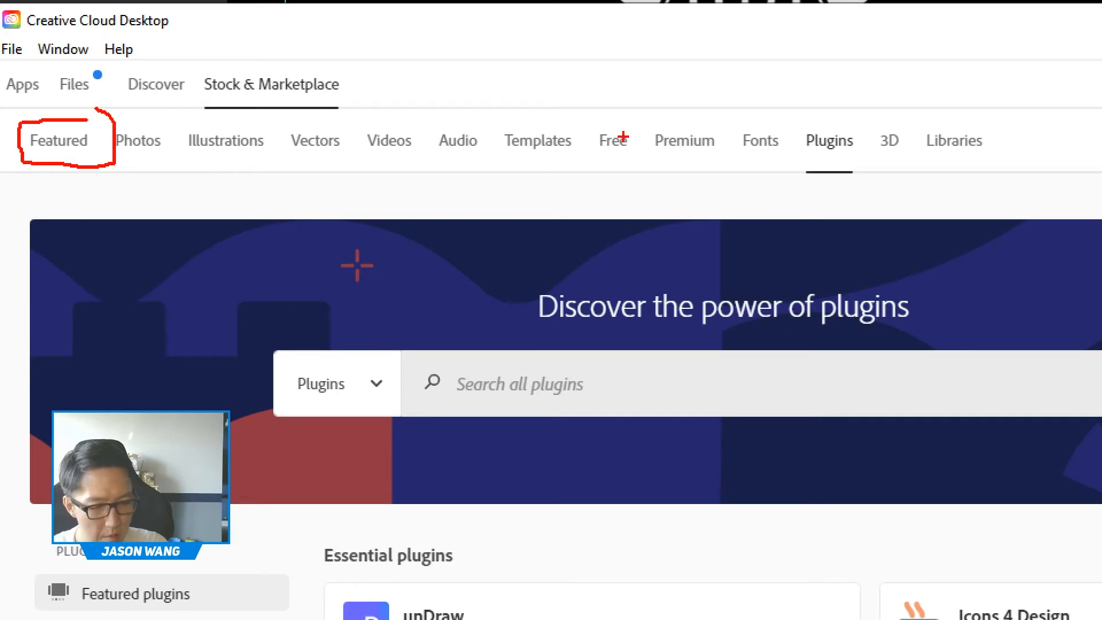
pyautogui.moveTo(867, 122)
pyautogui.mouseDown()
pyautogui.moveTo(816, 117)
pyautogui.moveTo(787, 129)
pyautogui.moveTo(788, 163)
pyautogui.moveTo(855, 162)
pyautogui.moveTo(866, 123)
pyautogui.mouseUp()
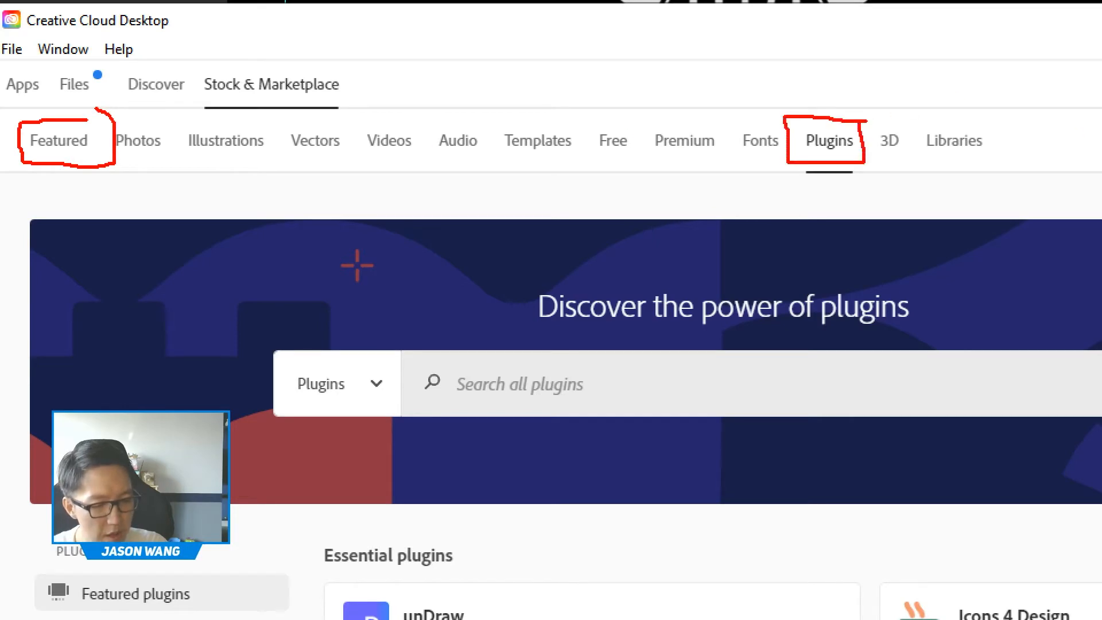
pyautogui.press('Escape')
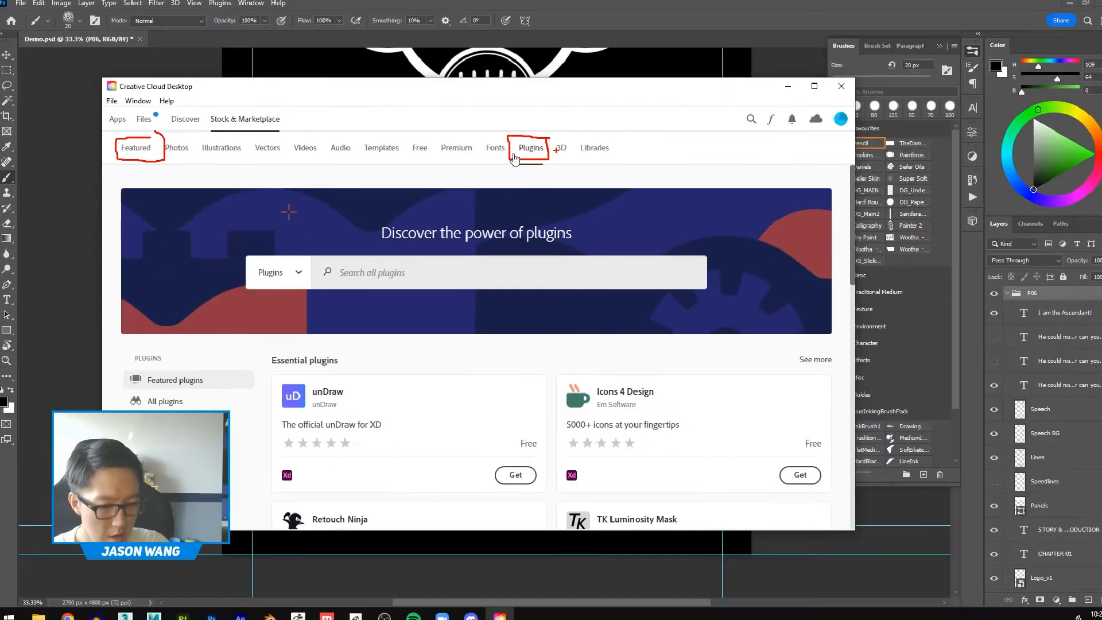
# Step: Open the marketplace's Plugins category and search all plugins for "comic"
pyautogui.click(139, 149)
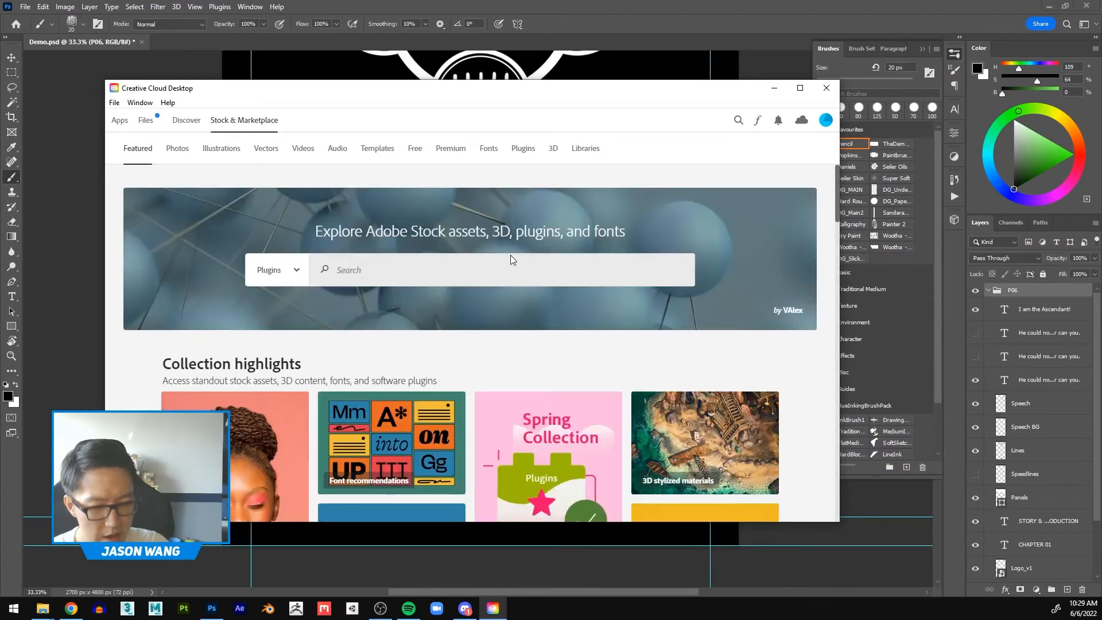
pyautogui.click(523, 149)
pyautogui.click(369, 275)
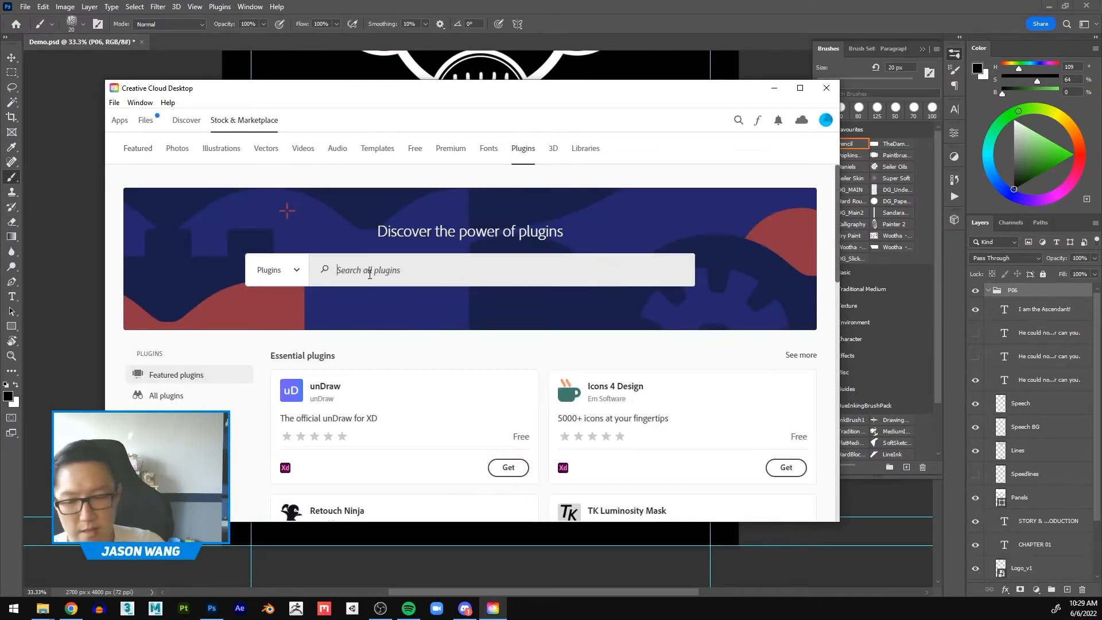
pyautogui.write('comic')
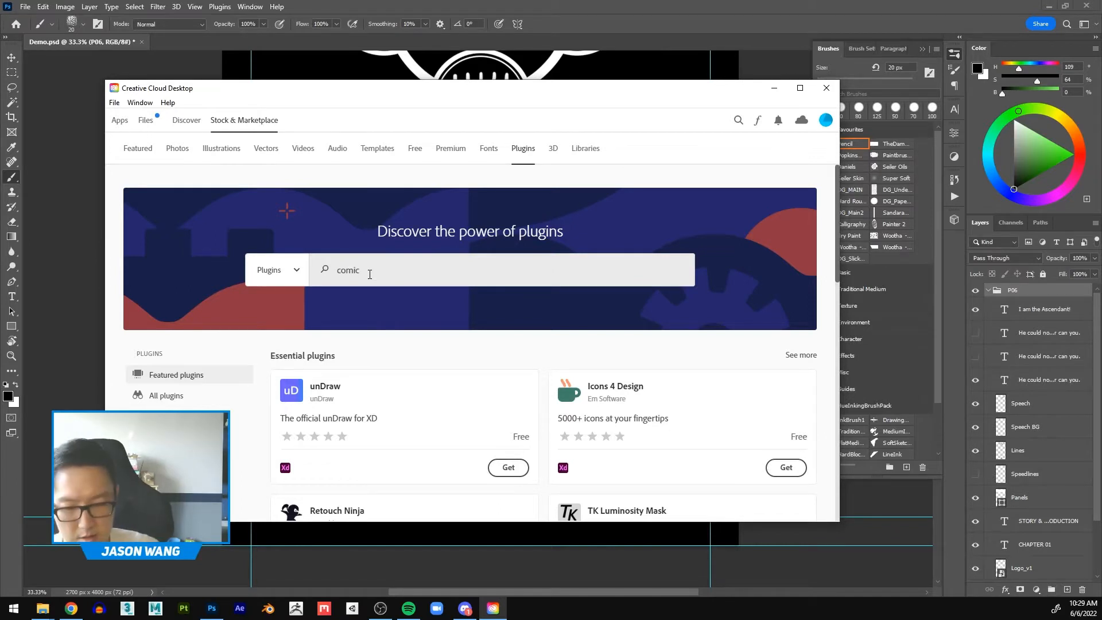
pyautogui.press('Return')
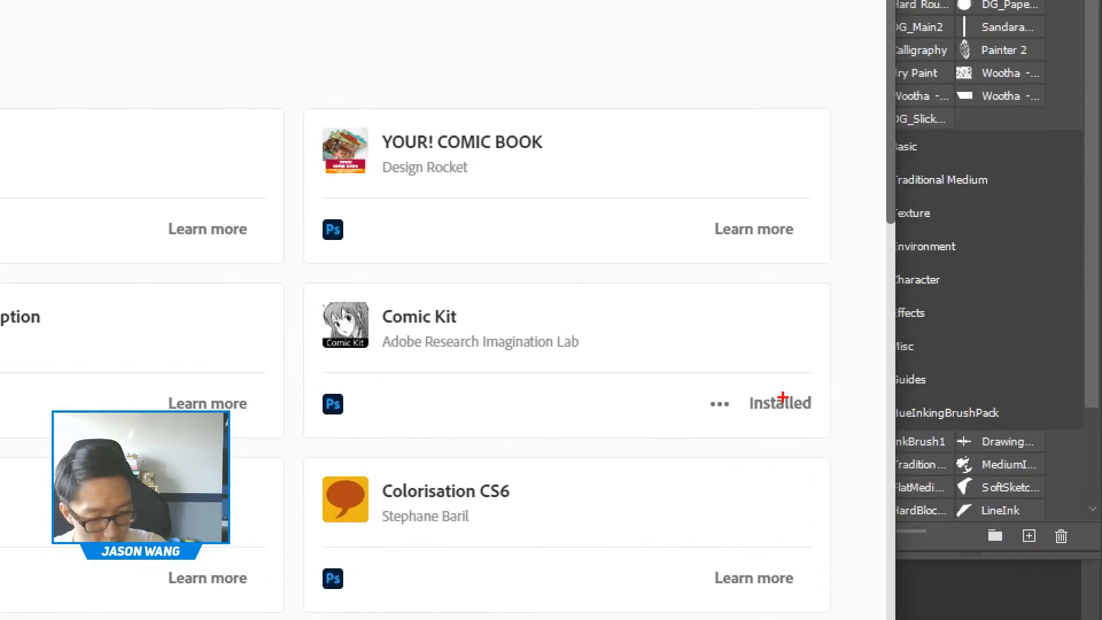
pyautogui.moveTo(637, 297)
pyautogui.mouseDown()
pyautogui.moveTo(492, 279)
pyautogui.moveTo(321, 279)
pyautogui.moveTo(295, 355)
pyautogui.moveTo(299, 412)
pyautogui.moveTo(362, 435)
pyautogui.moveTo(529, 447)
pyautogui.moveTo(601, 427)
pyautogui.moveTo(638, 368)
pyautogui.moveTo(638, 330)
pyautogui.mouseUp()
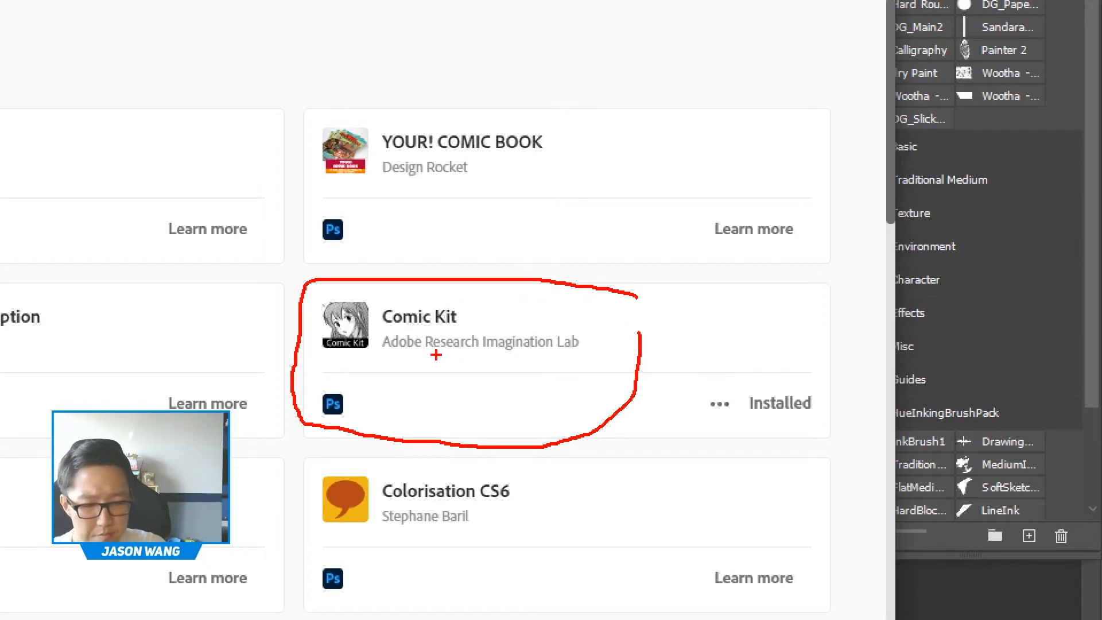
pyautogui.press('Escape')
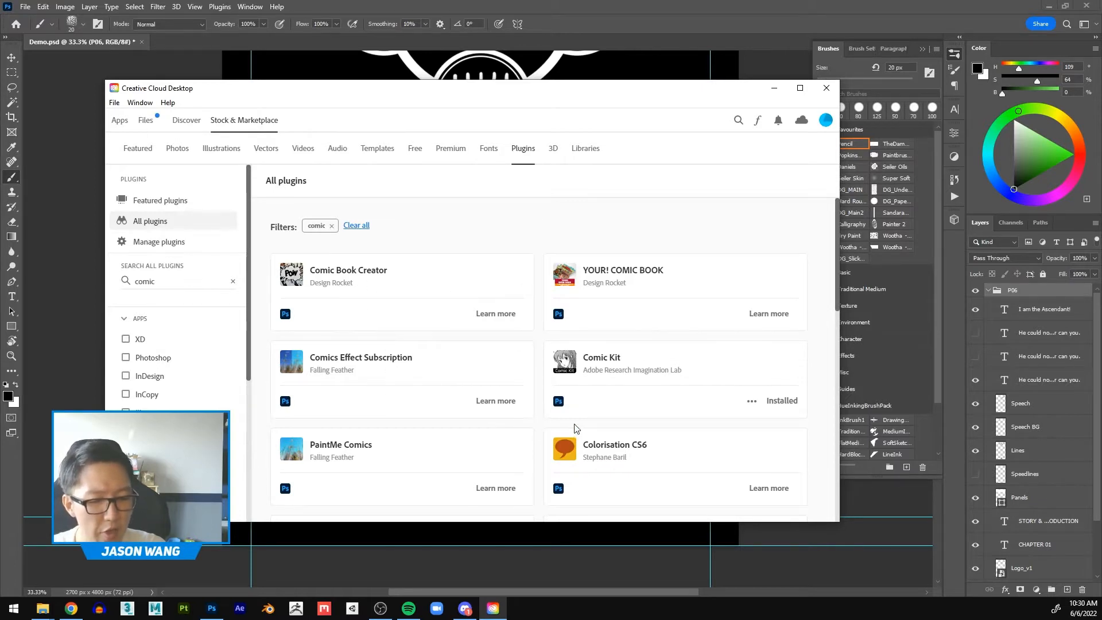
pyautogui.scroll(-2, 573, 427)
pyautogui.scroll(3, 573, 419)
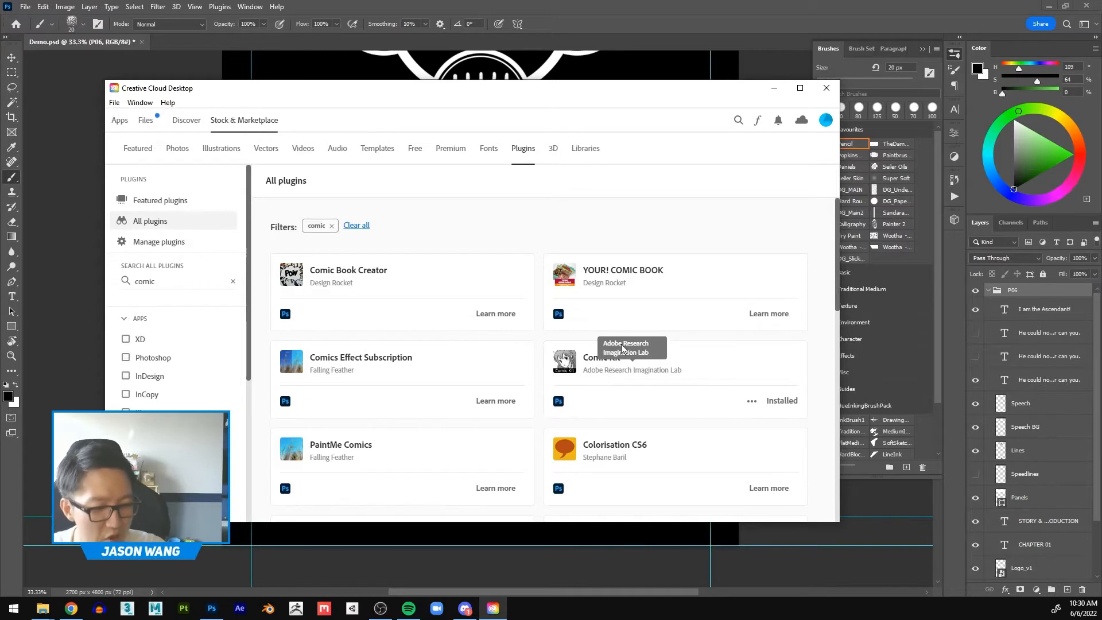
# Step: Open the Comic Kit plugin's Adobe Exchange page and maximize the browser window
pyautogui.click(595, 366)
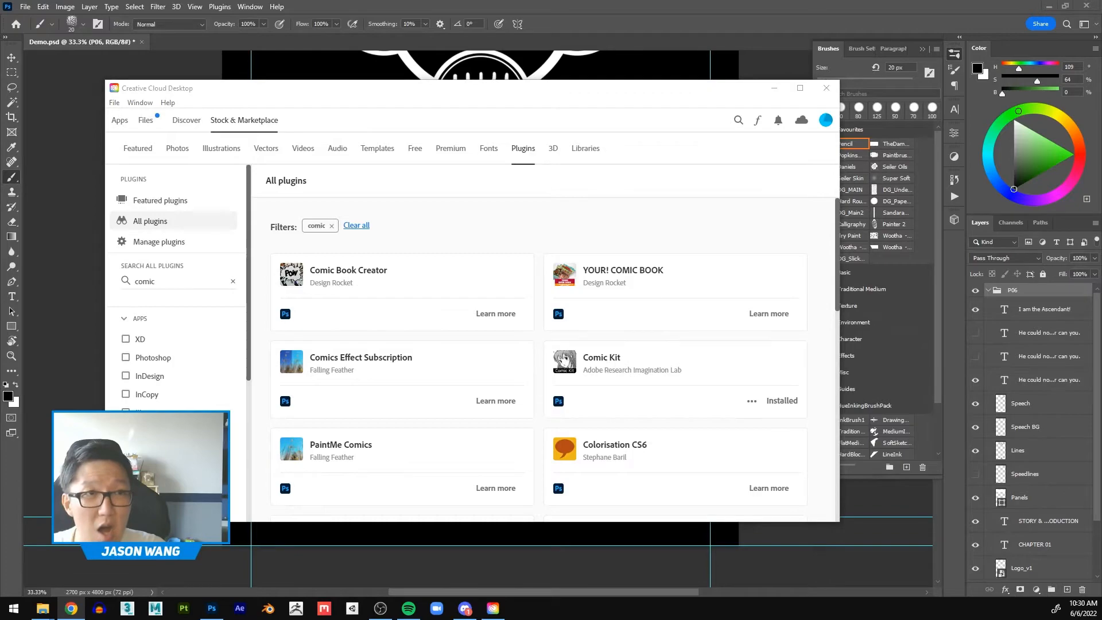
pyautogui.moveTo(941, 0); pyautogui.dragTo(748, 136)
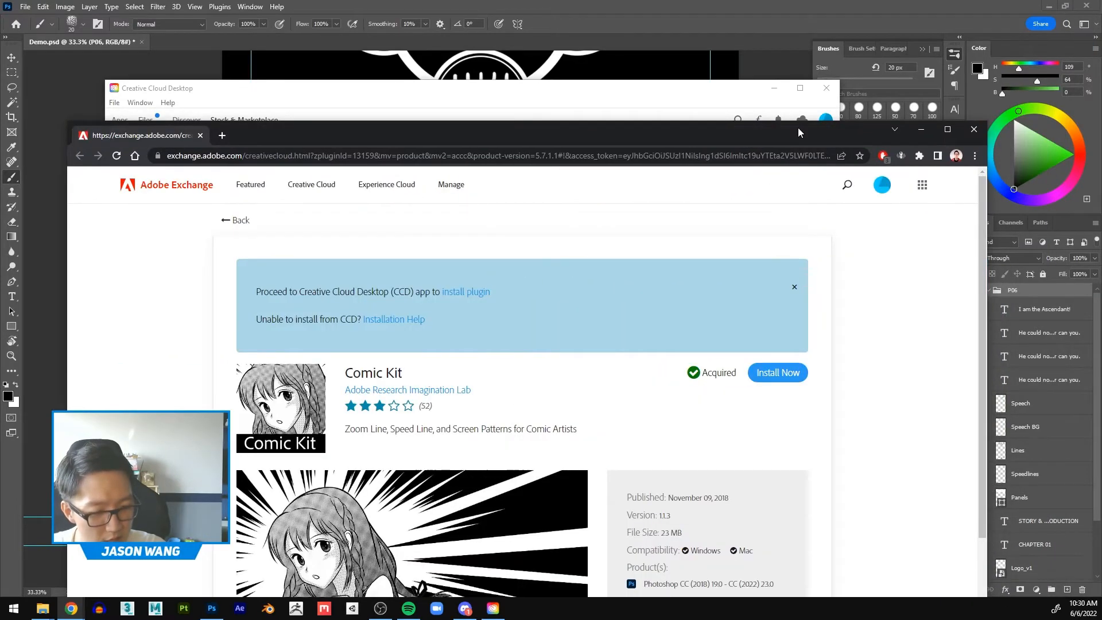
pyautogui.doubleClick(798, 128)
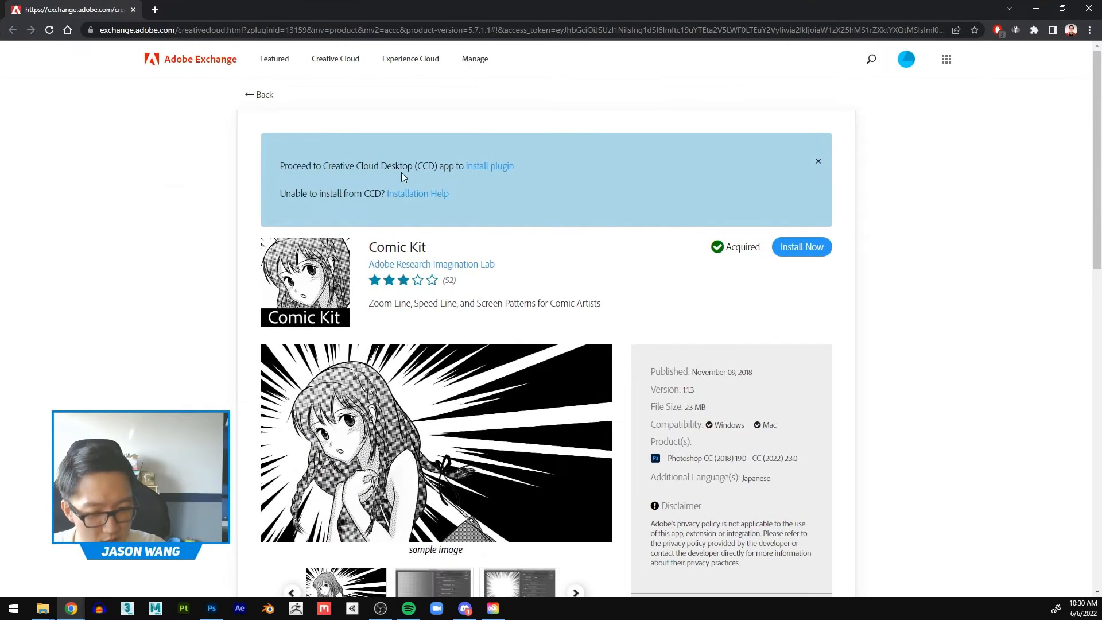
pyautogui.click(493, 611)
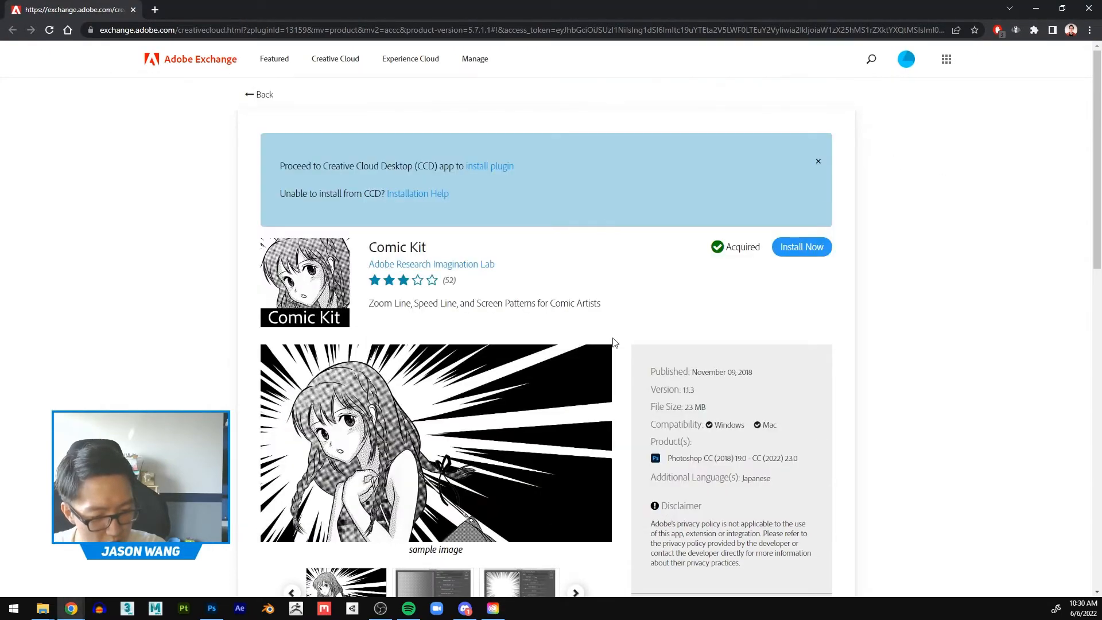
# Step: Examine Comic Kit's product details, features, system requirements and enlarged sample image
pyautogui.scroll(-4, 613, 337)
pyautogui.scroll(3, 613, 322)
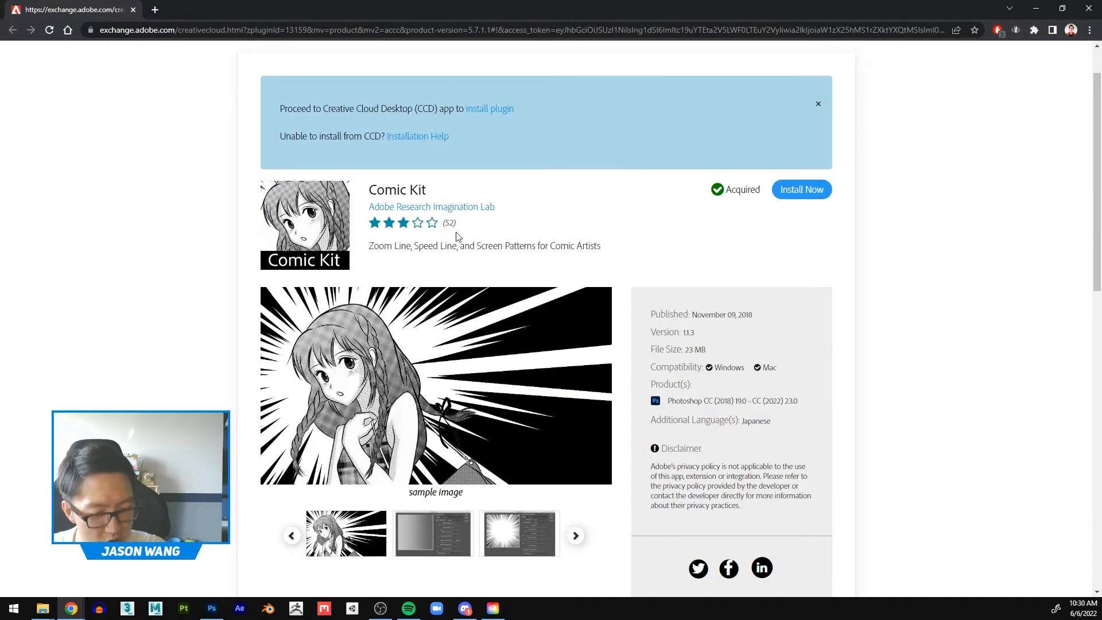
pyautogui.scroll(-3, 852, 319)
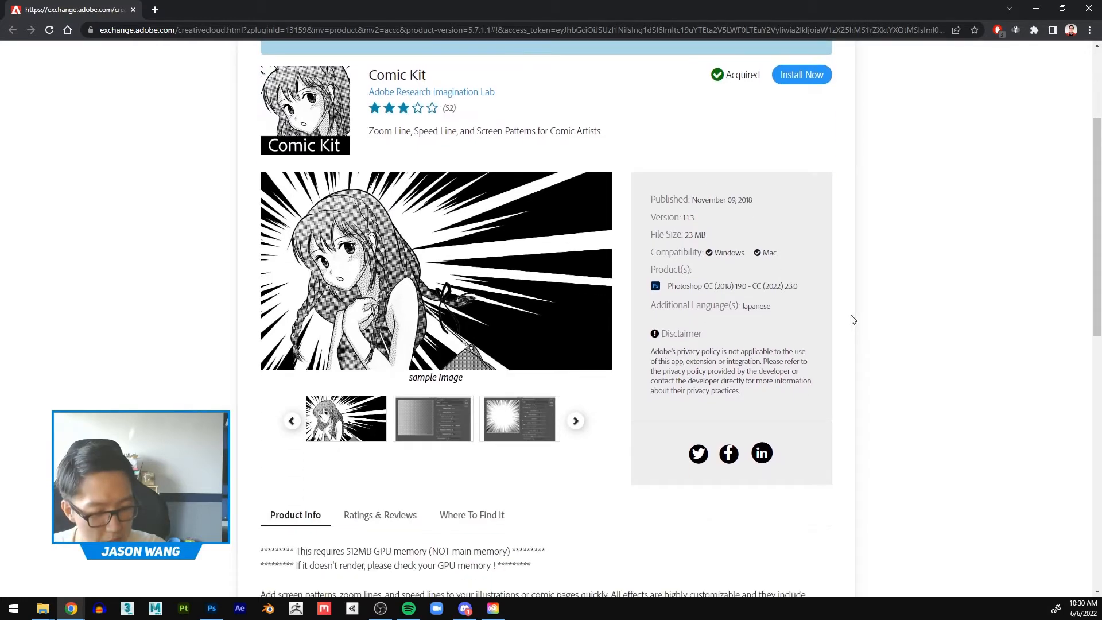
pyautogui.scroll(-2, 852, 320)
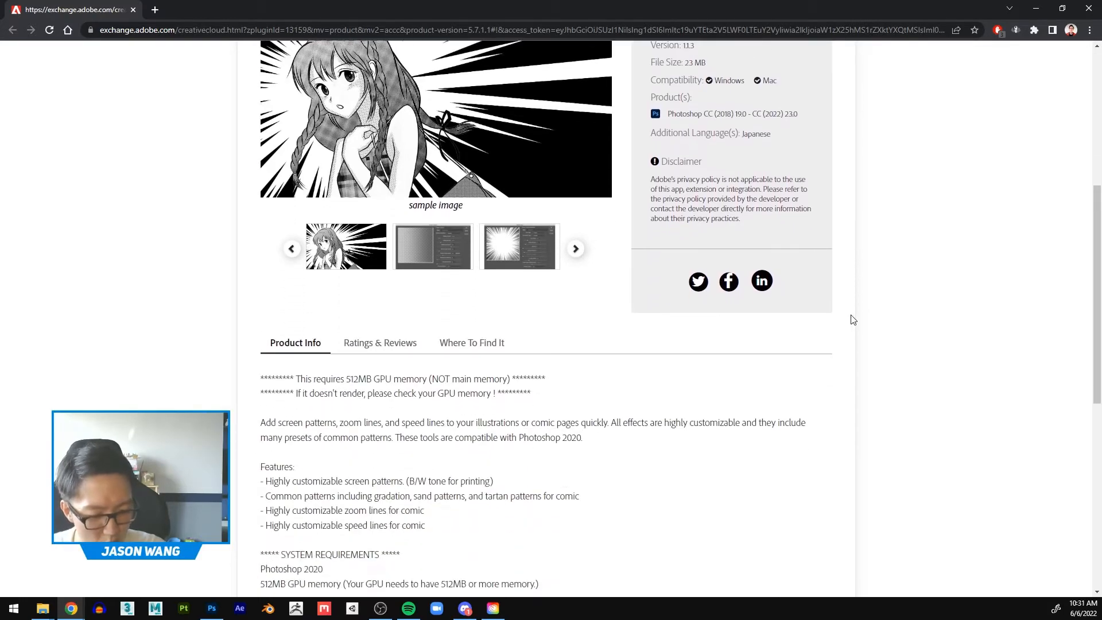
pyautogui.scroll(5, 853, 320)
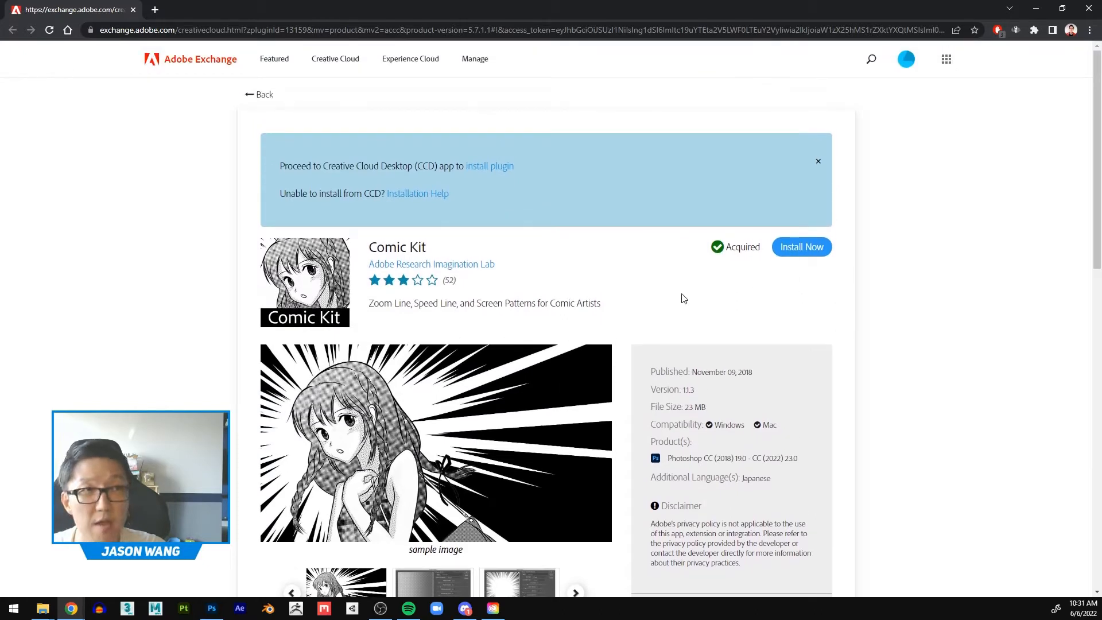
pyautogui.scroll(-1, 679, 304)
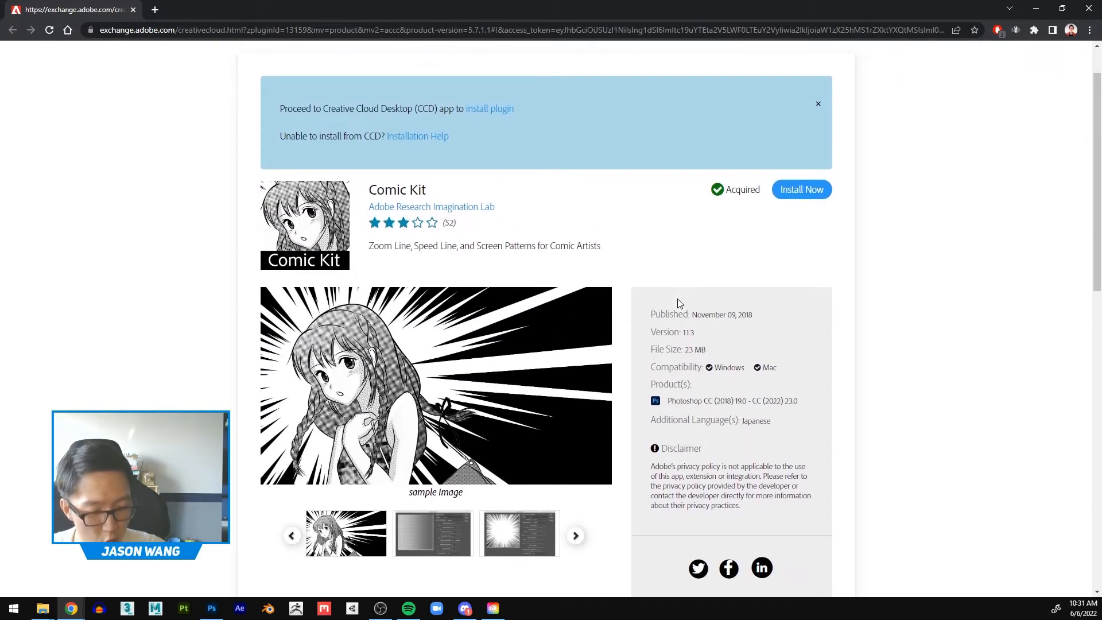
pyautogui.click(400, 378)
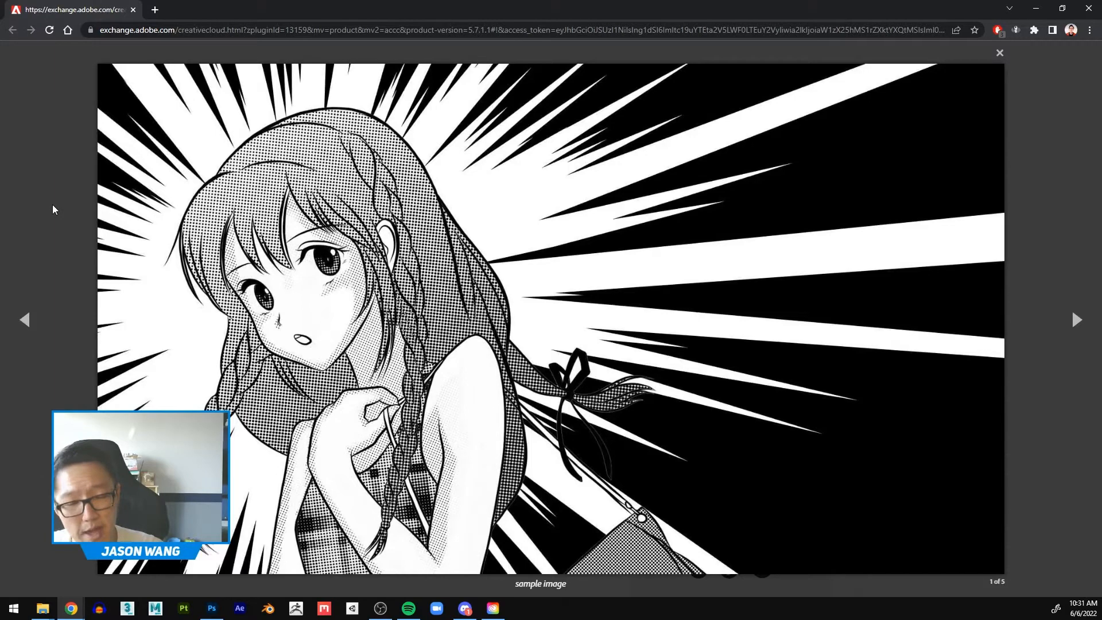
pyautogui.click(1000, 53)
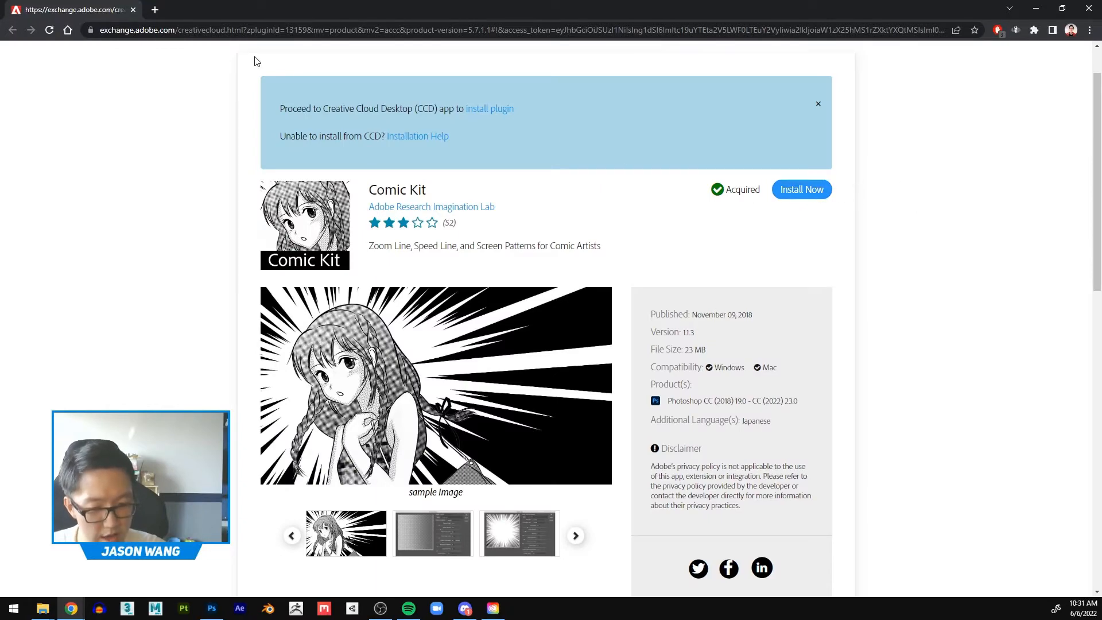
# Step: Close the Comic Kit web page and the Creative Cloud Desktop window to return to Photoshop
pyautogui.click(132, 10)
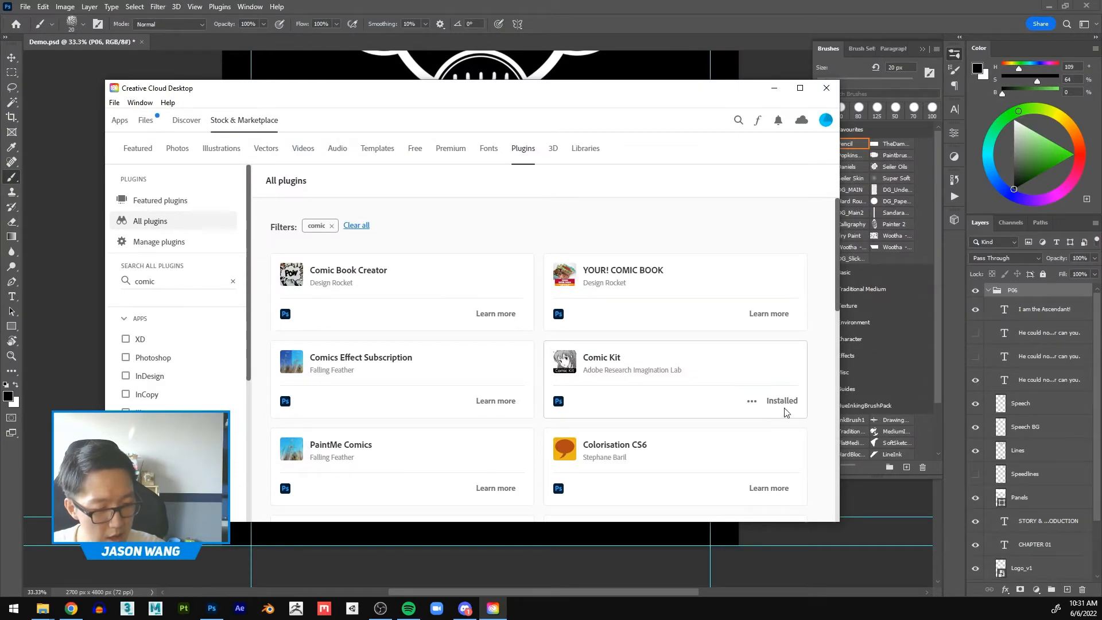
pyautogui.scroll(-1, 791, 397)
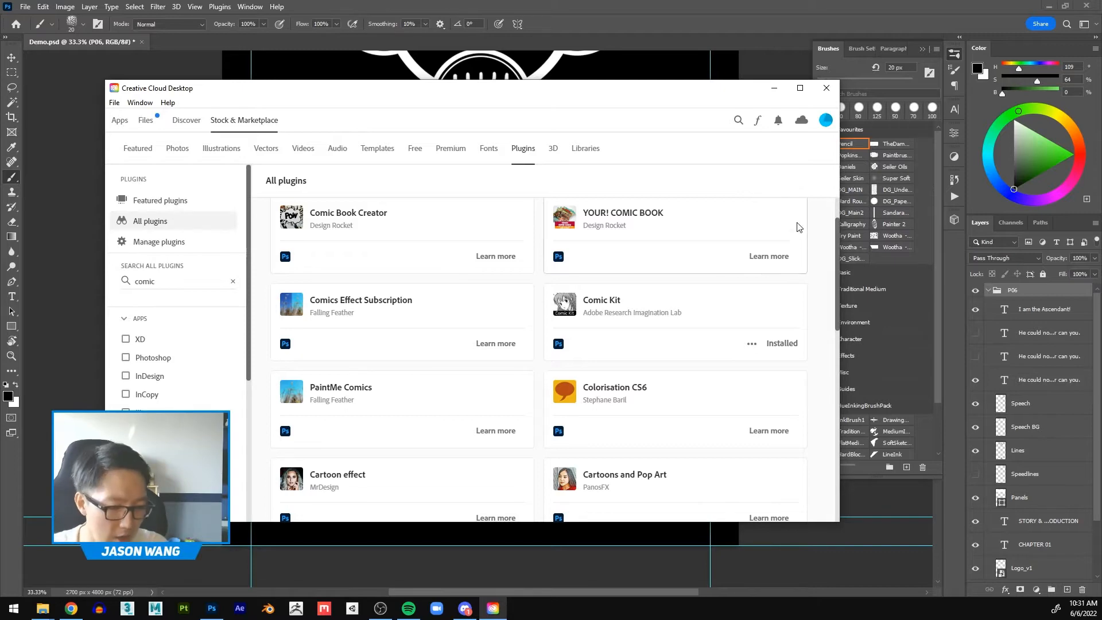
pyautogui.click(826, 90)
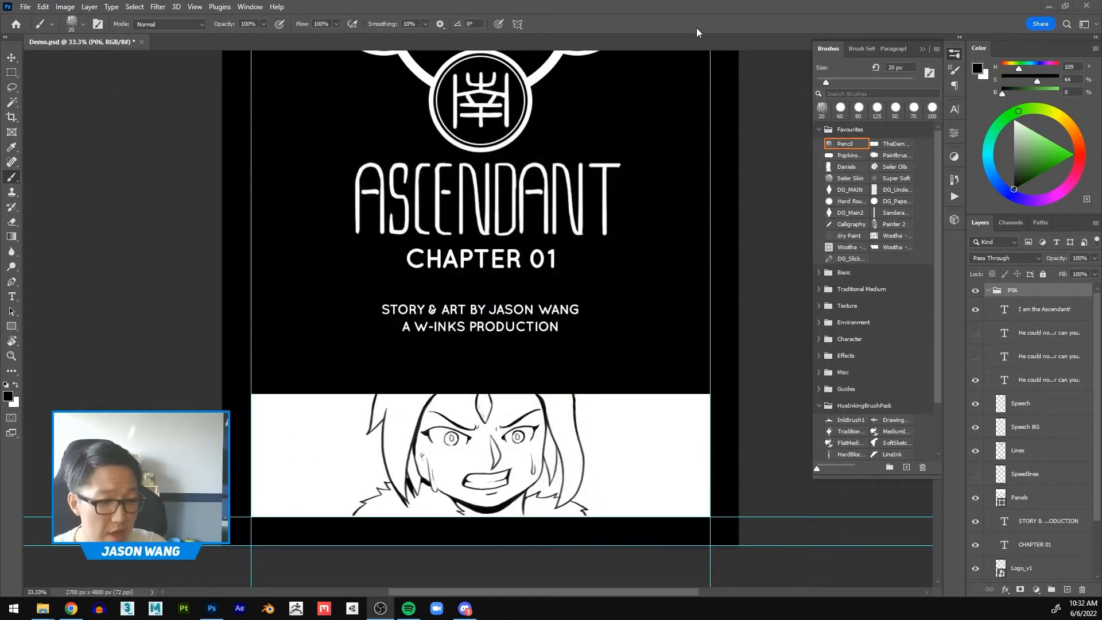
# Step: Add a new layer directly above the Speech layer and name it "Speedlines 2"
pyautogui.scroll(-2, 578, 287)
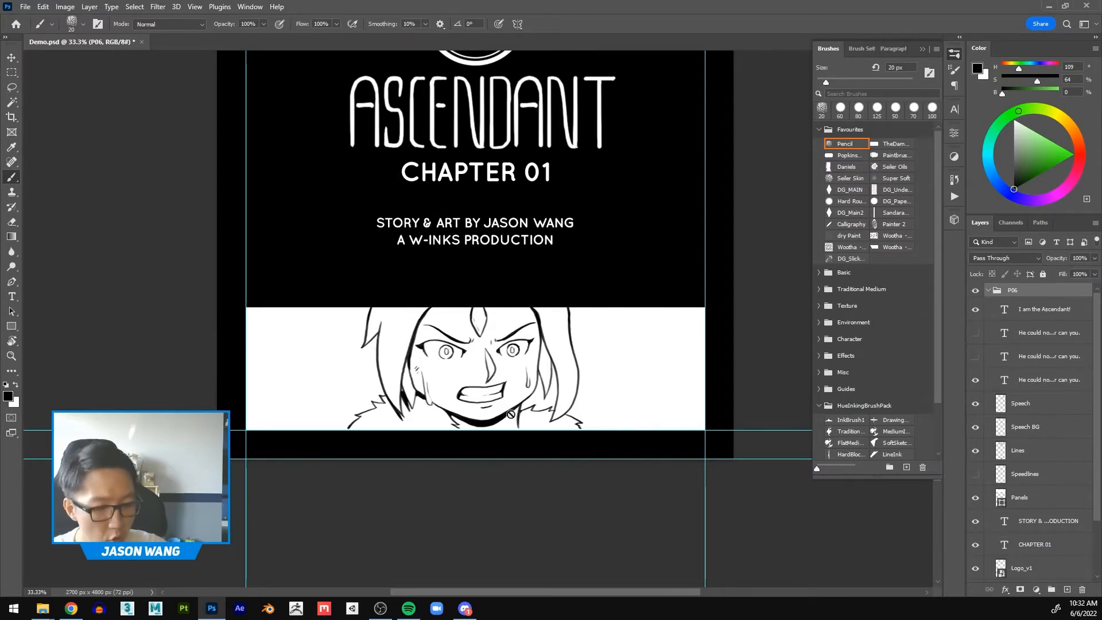
pyautogui.click(1045, 406)
pyautogui.click(1068, 590)
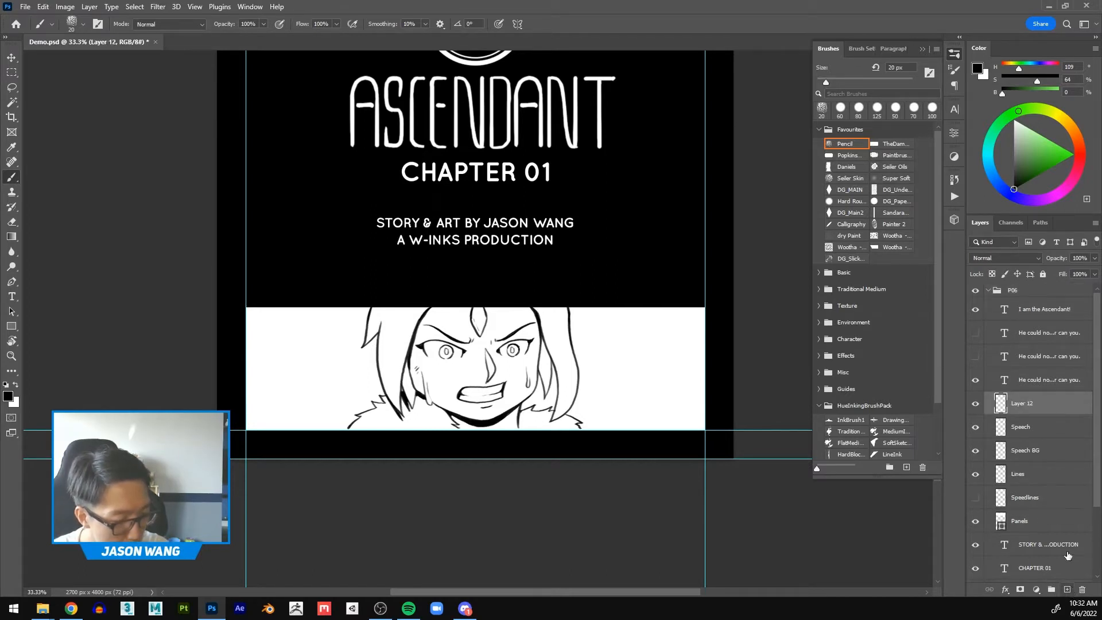
pyautogui.doubleClick(1027, 404)
pyautogui.write('Speedlines 2')
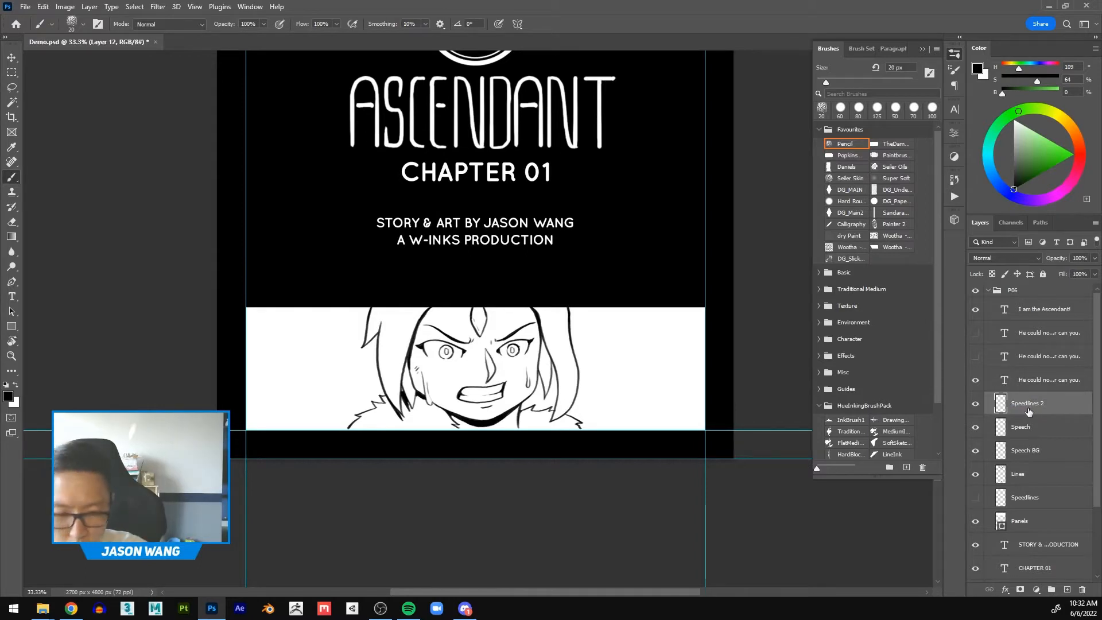
pyautogui.press('Return')
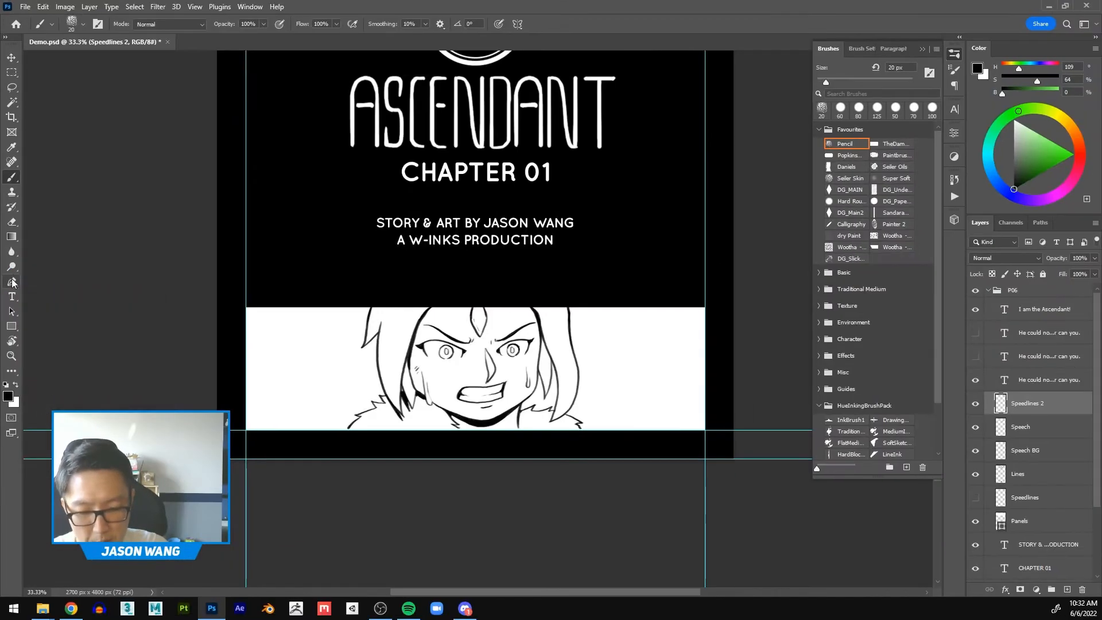
# Step: Activate the Pen tool and look through its Shape, Path and Pixels drawing modes
pyautogui.click(12, 281)
pyautogui.click(127, 205)
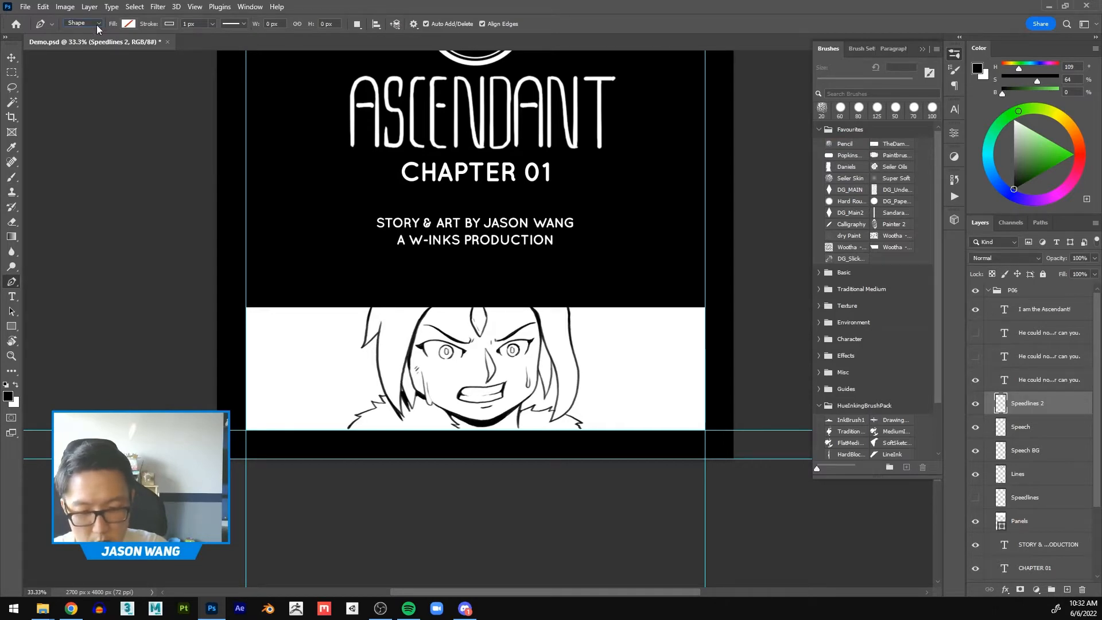
pyautogui.click(96, 25)
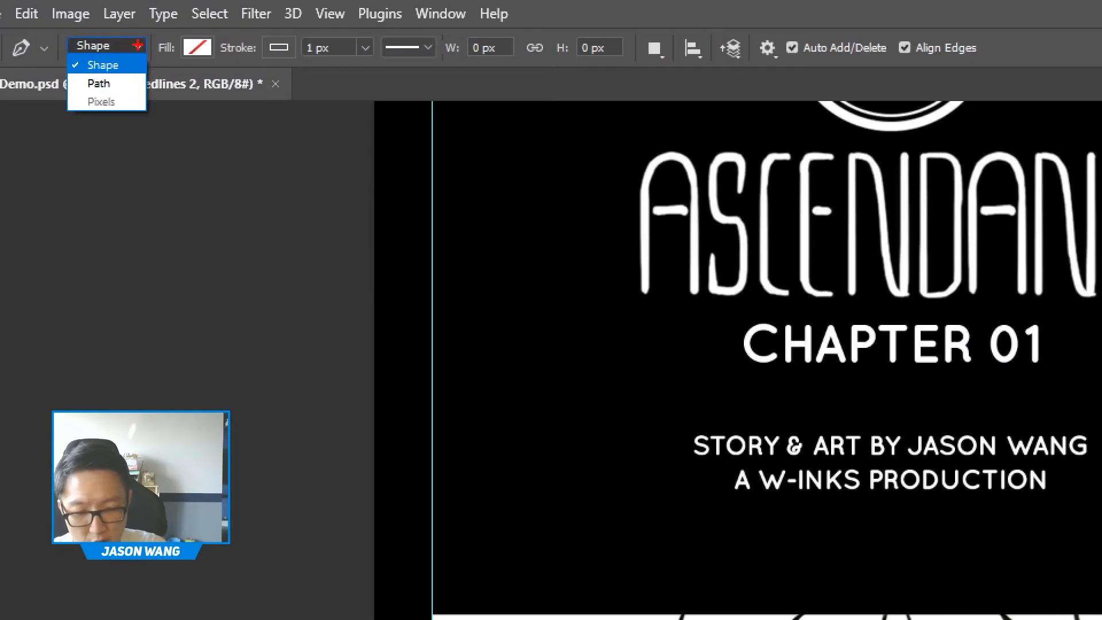
pyautogui.moveTo(79, 94); pyautogui.dragTo(136, 92)
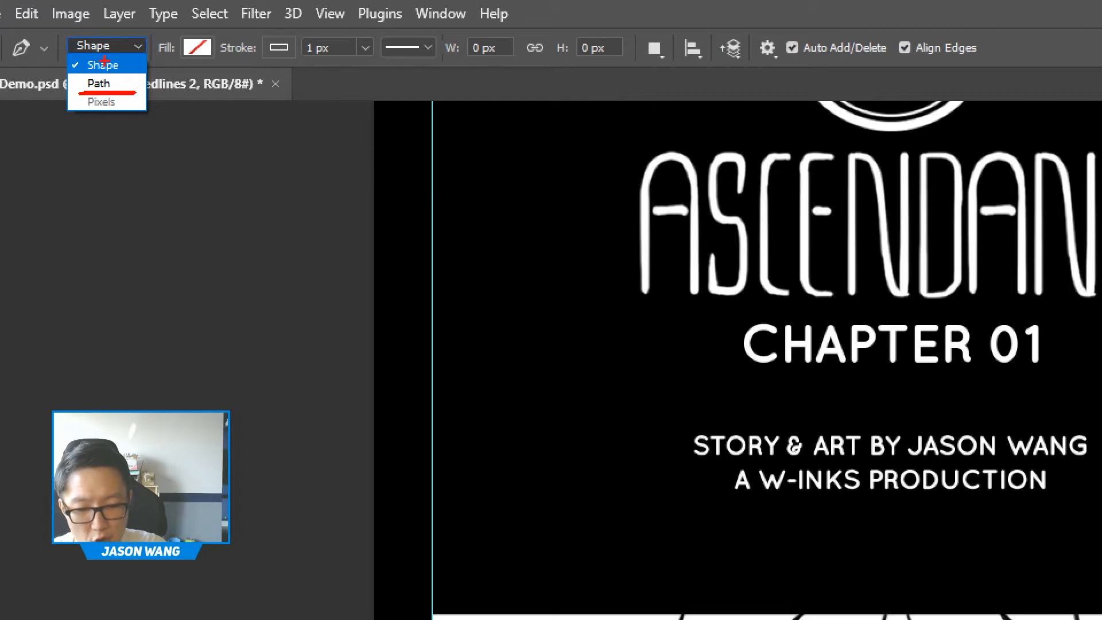
pyautogui.moveTo(76, 46); pyautogui.dragTo(121, 66)
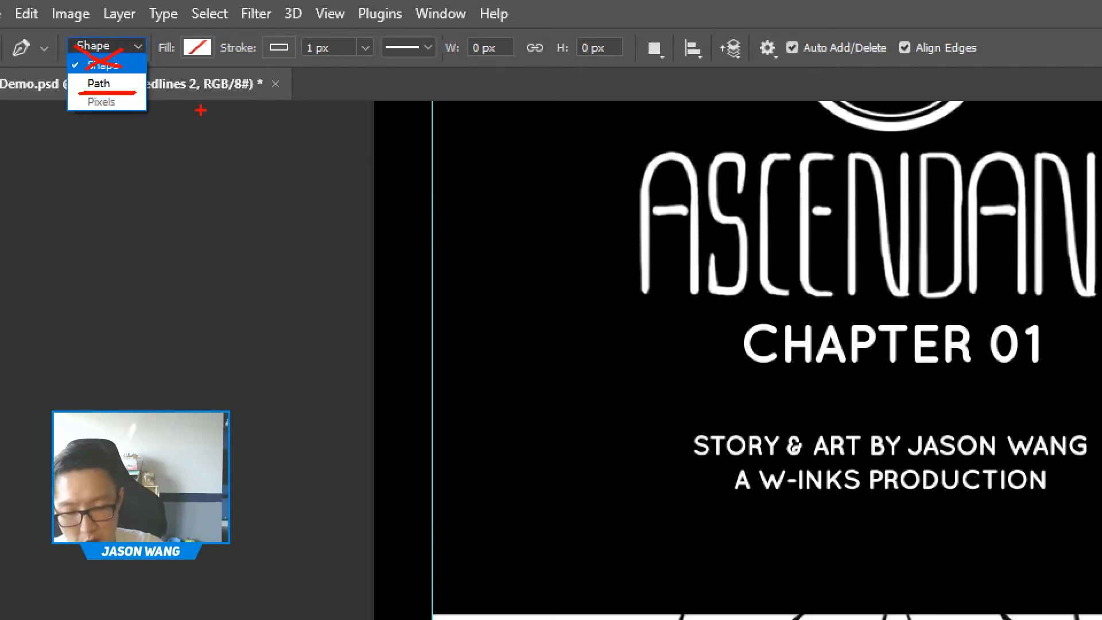
pyautogui.press('Escape')
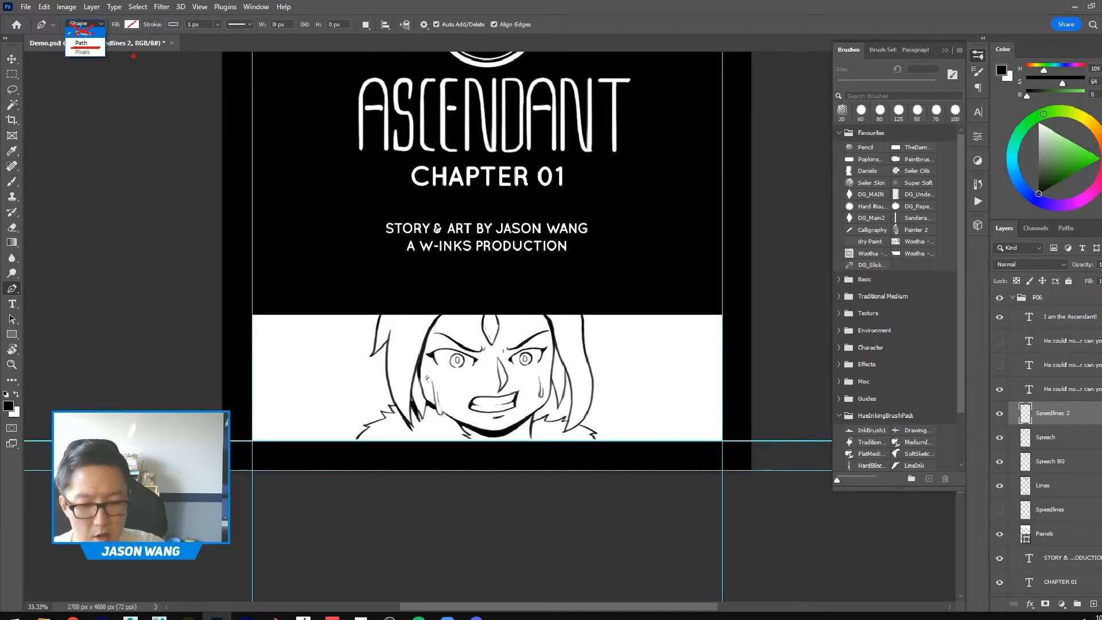
# Step: Try drawing a closed three-point curved shape beside the character's face in Shape mode, and undo it completely
pyautogui.click(603, 362)
pyautogui.moveTo(652, 334); pyautogui.dragTo(665, 357)
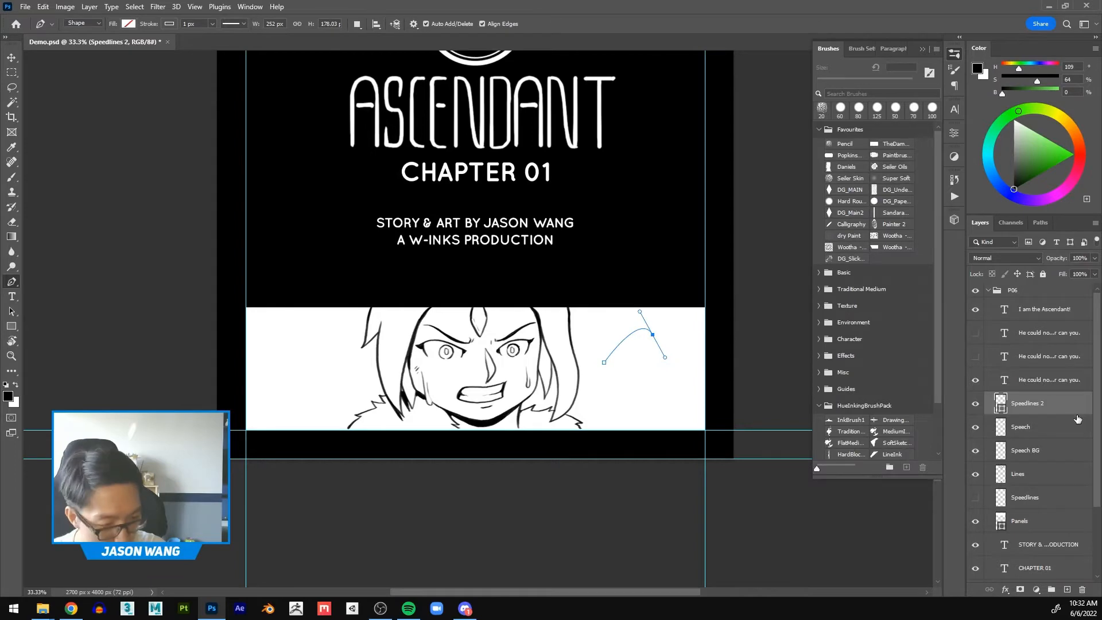
pyautogui.hotkey('ctrl', '1')
pyautogui.click(1053, 394)
pyautogui.moveTo(1004, 373)
pyautogui.mouseDown()
pyautogui.moveTo(881, 368)
pyautogui.moveTo(1041, 425)
pyautogui.moveTo(995, 348)
pyautogui.mouseUp()
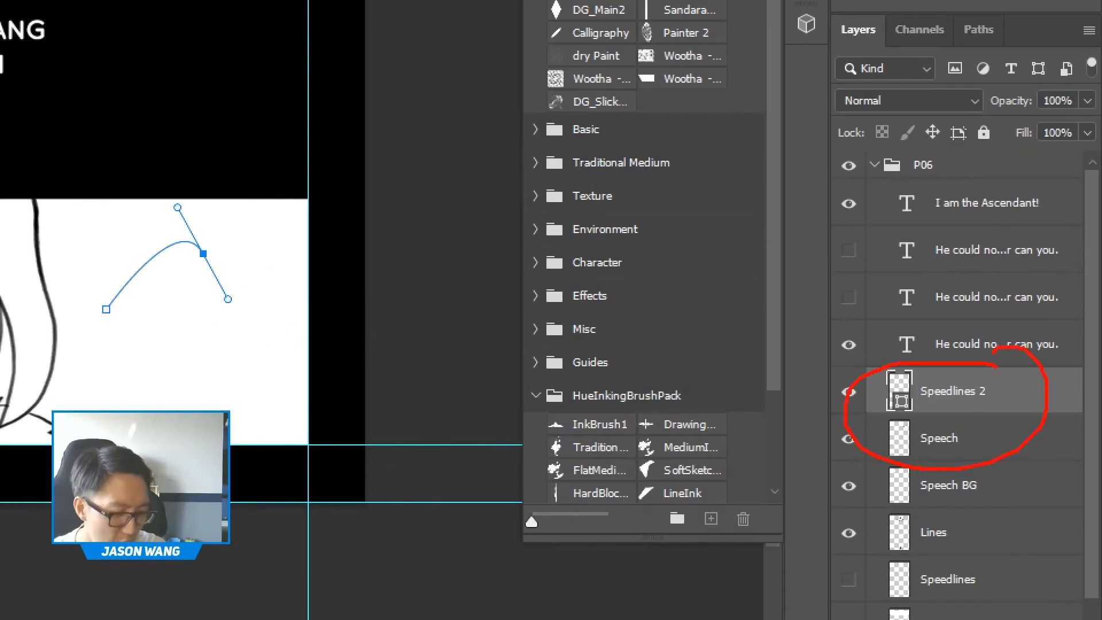
pyautogui.press('Escape')
pyautogui.moveTo(201, 363); pyautogui.dragTo(135, 367)
pyautogui.click(605, 363)
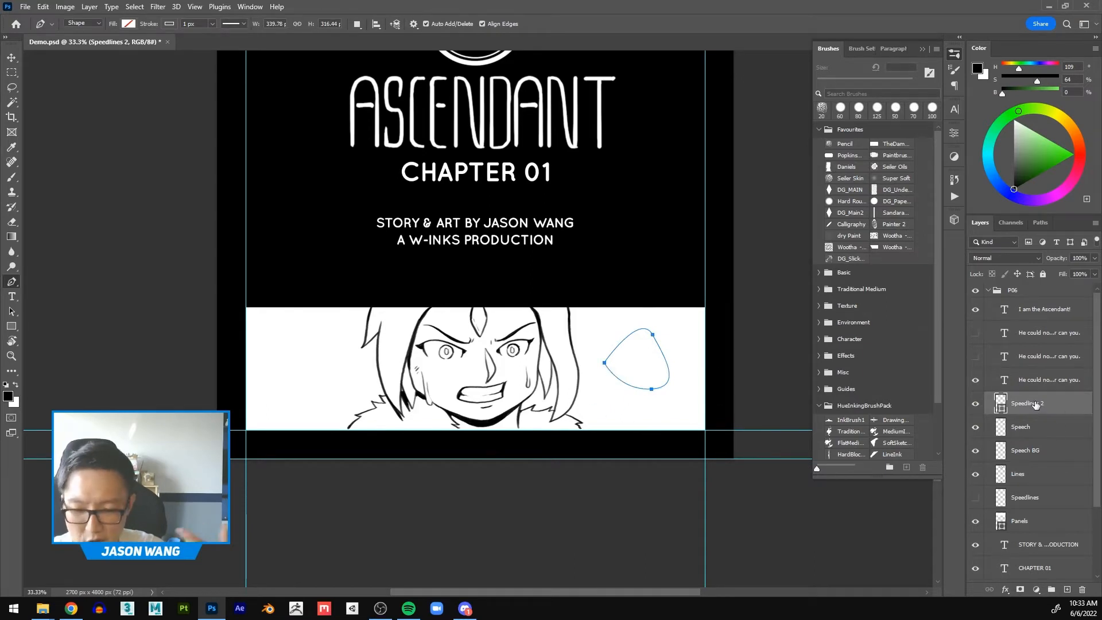
pyautogui.hotkey('ctrl', 'z')
pyautogui.hotkey('ctrl', 'z')
pyautogui.hotkey('ctrl', 'z')
pyautogui.hotkey('ctrl', 'z')
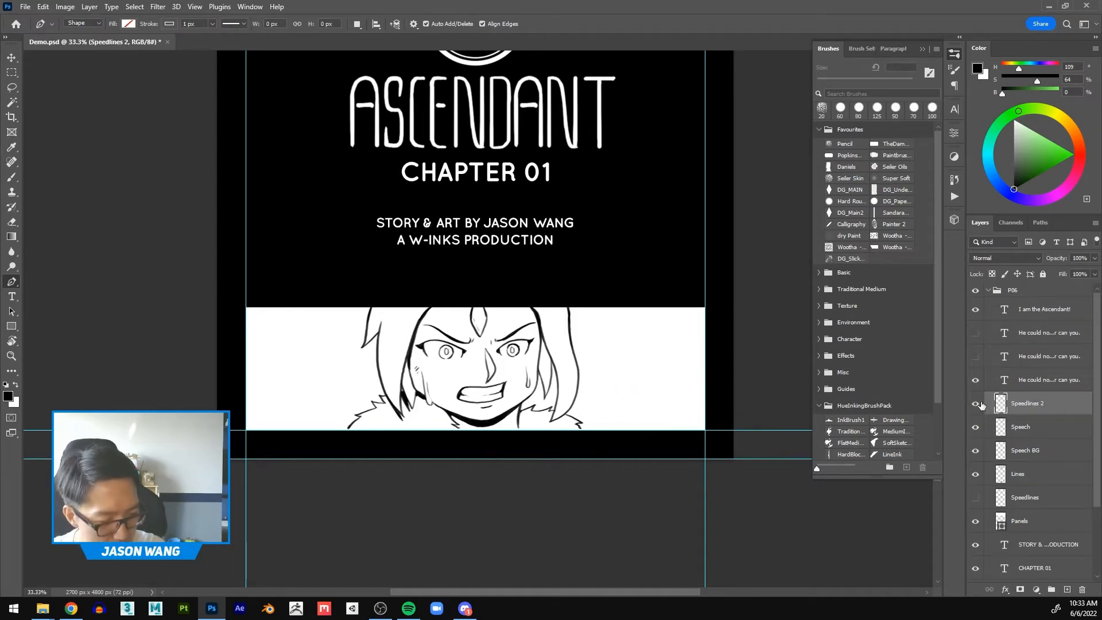
# Step: Set the Pen tool to Path mode and place the path's first anchor point on the character's nose
pyautogui.click(84, 23)
pyautogui.click(80, 36)
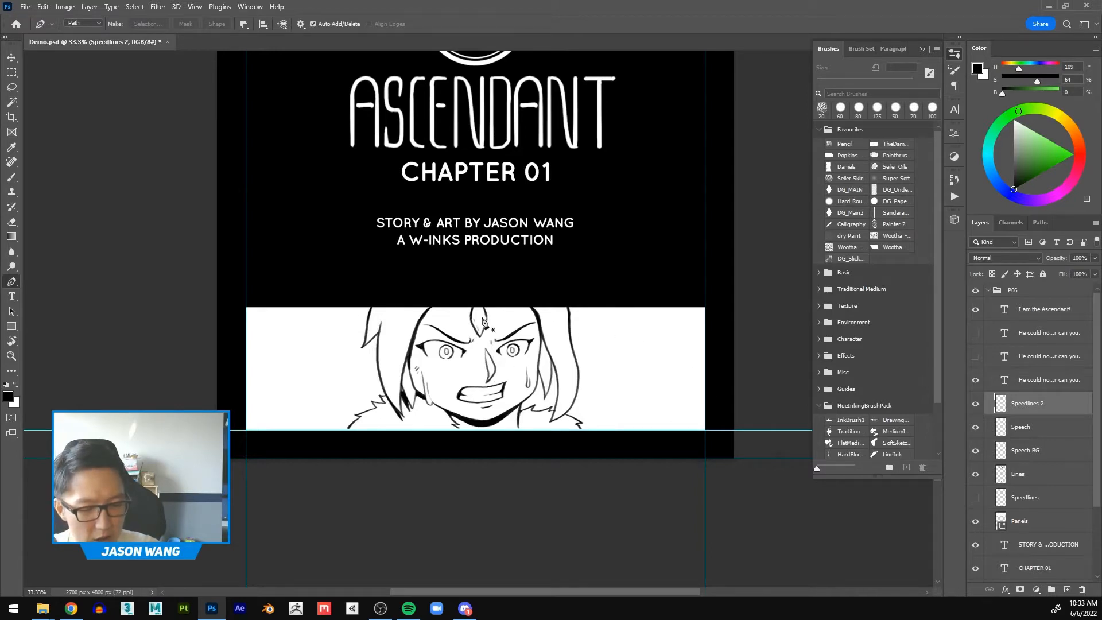
pyautogui.click(489, 368)
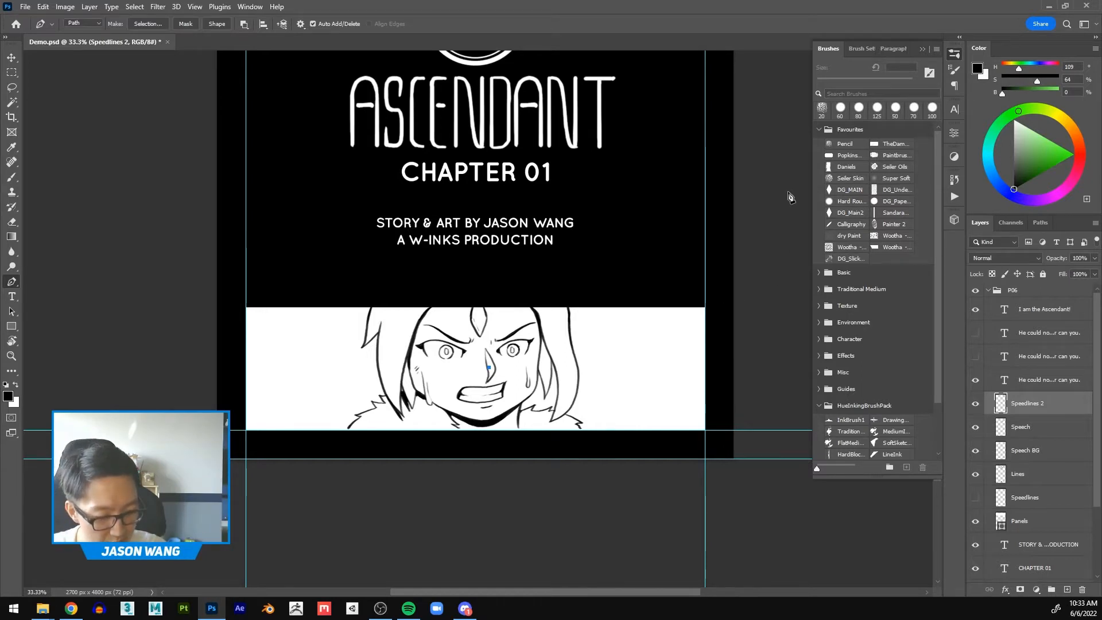
# Step: Try path end points inside the character panel and just above its upper edge, undoing each one
pyautogui.click(550, 317)
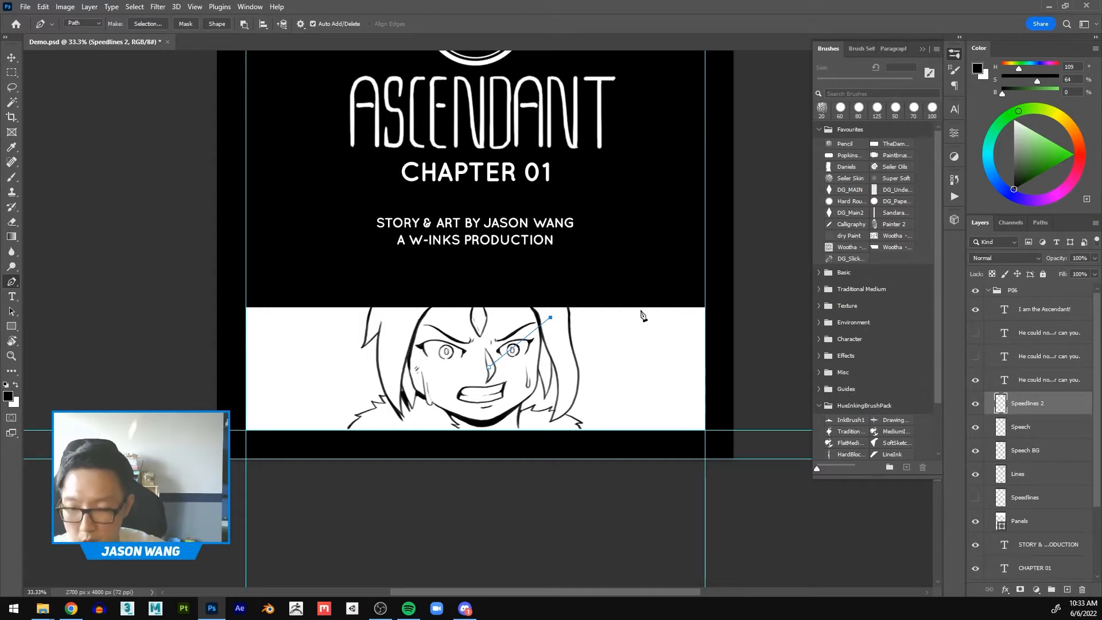
pyautogui.hotkey('ctrl', 'z')
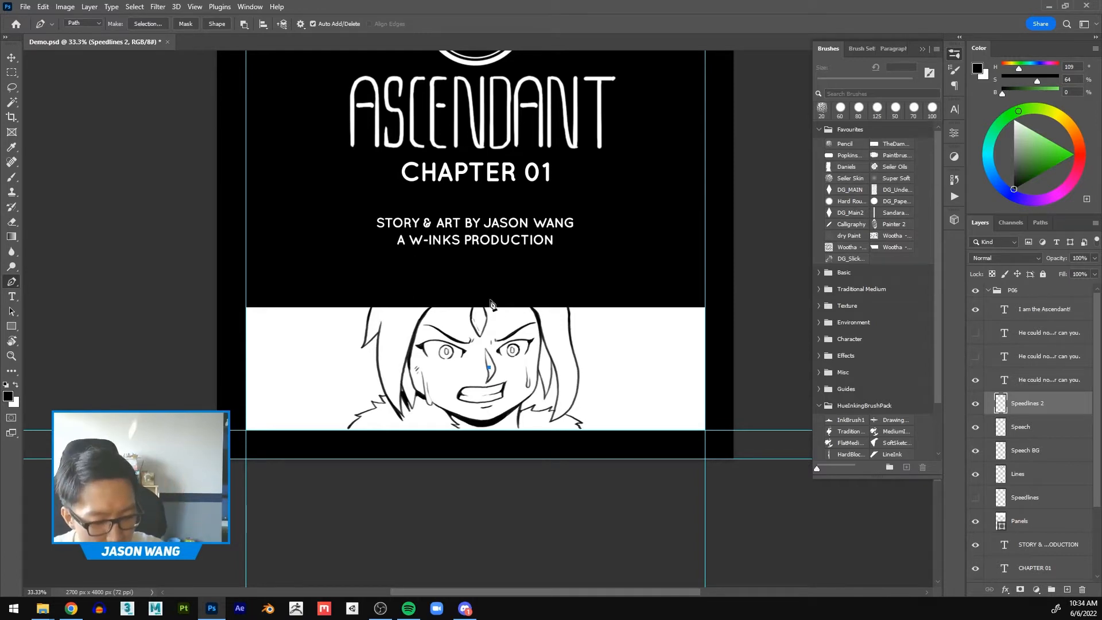
pyautogui.click(492, 297)
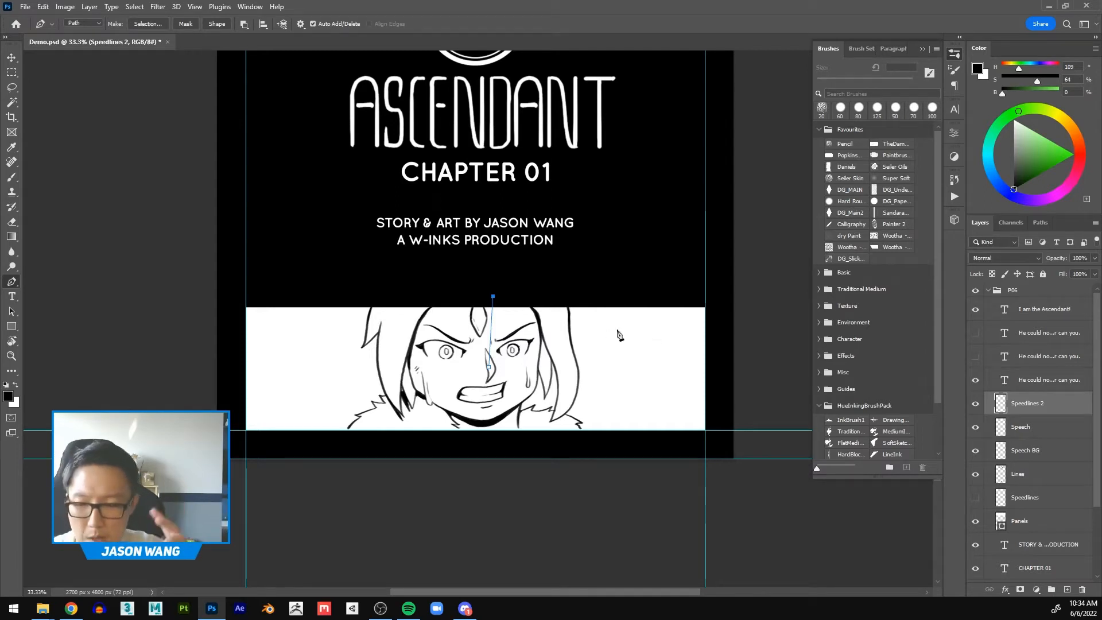
pyautogui.hotkey('ctrl', 'z')
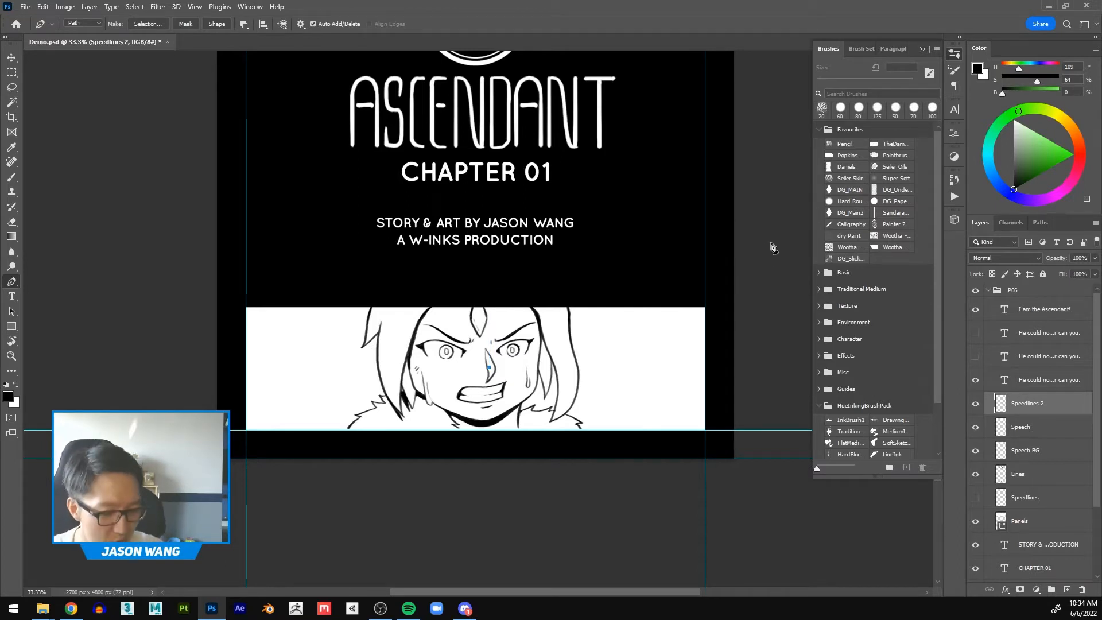
# Step: Finish the straight path with an end point beyond the page's upper right side and switch to the Path Selection tool
pyautogui.click(771, 235)
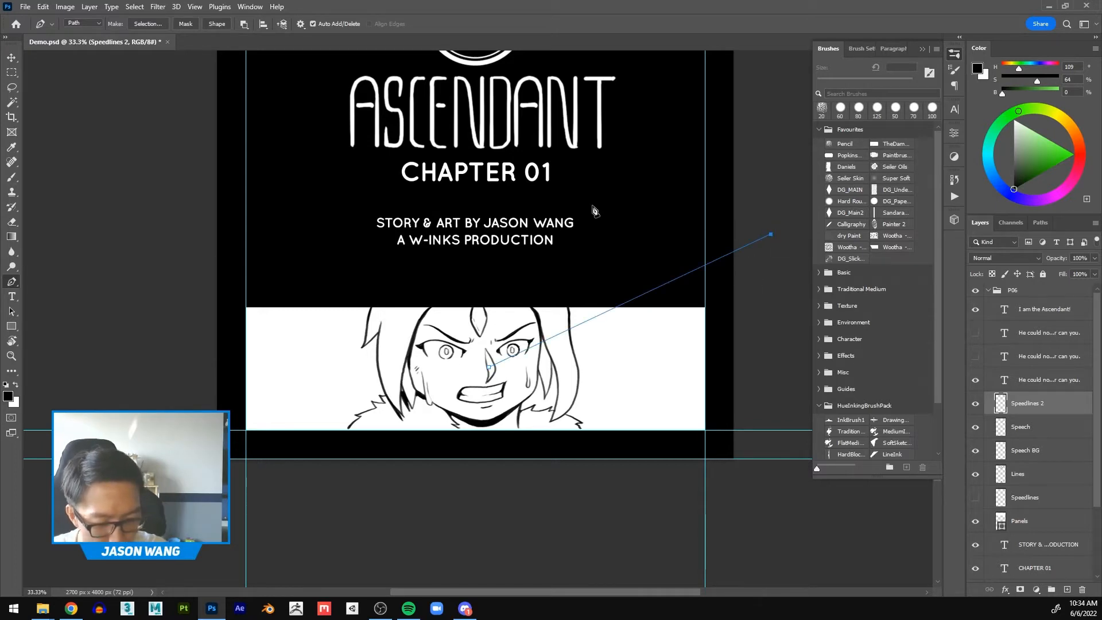
pyautogui.click(13, 313)
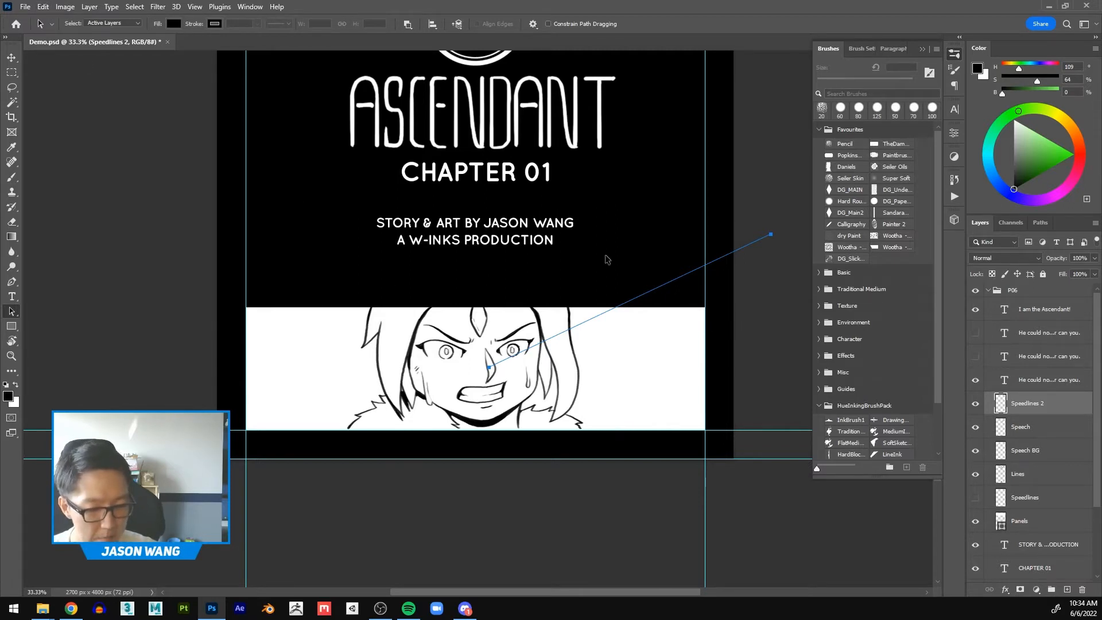
# Step: Select the whole character panel with a rectangular marquee and open the Fill dialog clear of the panel
pyautogui.click(12, 73)
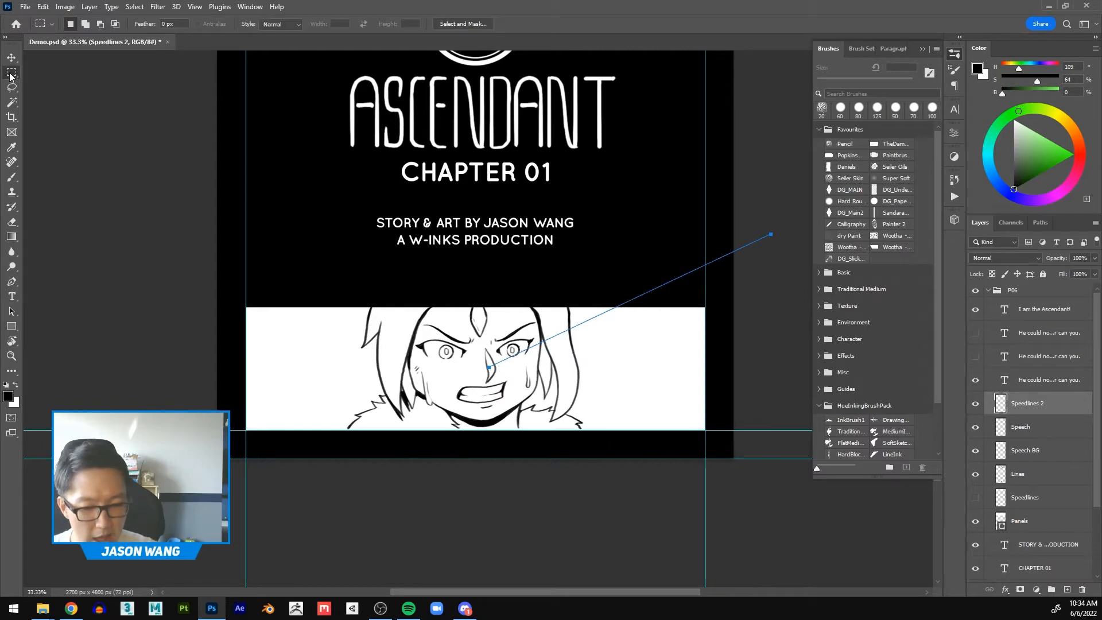
pyautogui.moveTo(245, 307); pyautogui.dragTo(705, 432)
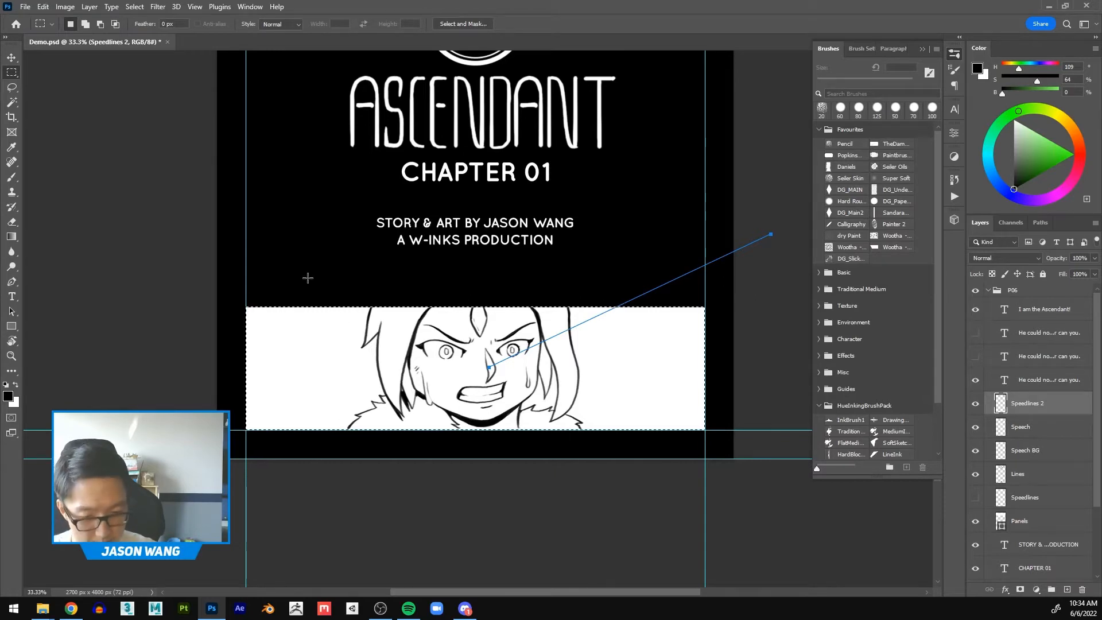
pyautogui.click(43, 7)
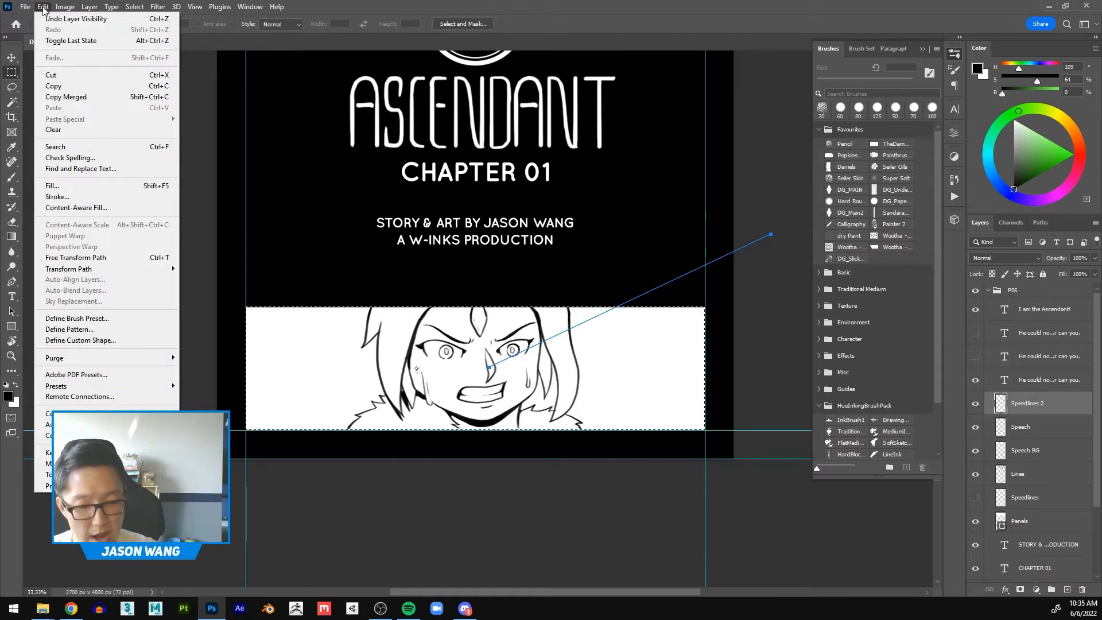
pyautogui.click(67, 190)
pyautogui.moveTo(658, 138); pyautogui.dragTo(288, 115)
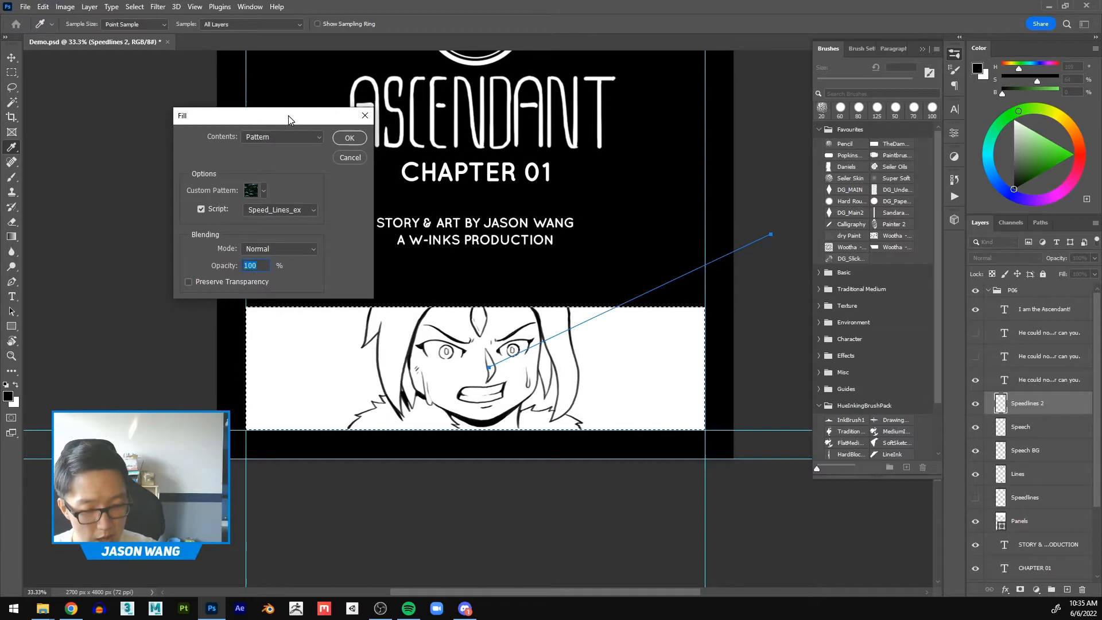
# Step: Switch the fill contents to Foreground Color and back to Pattern
pyautogui.click(312, 140)
pyautogui.click(315, 140)
pyautogui.click(314, 140)
pyautogui.click(271, 147)
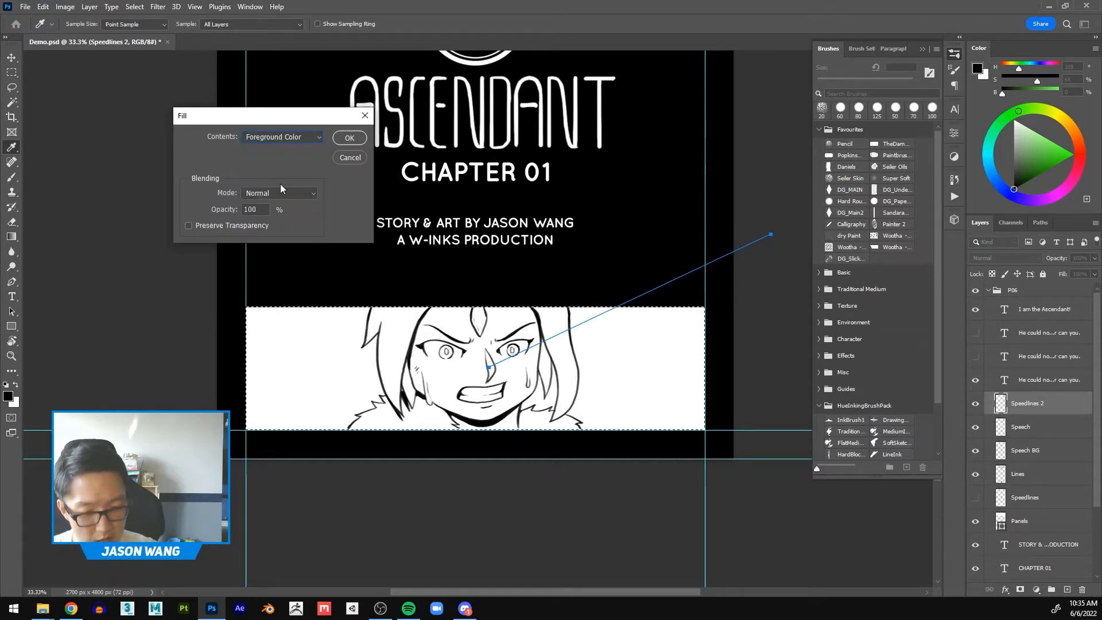
pyautogui.click(276, 137)
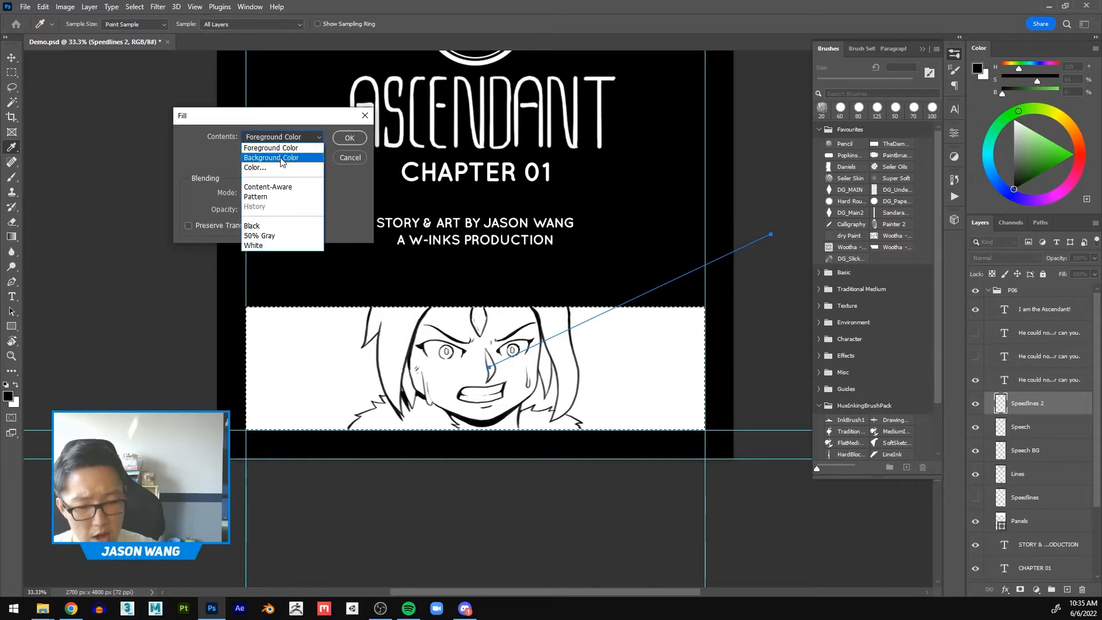
pyautogui.click(262, 198)
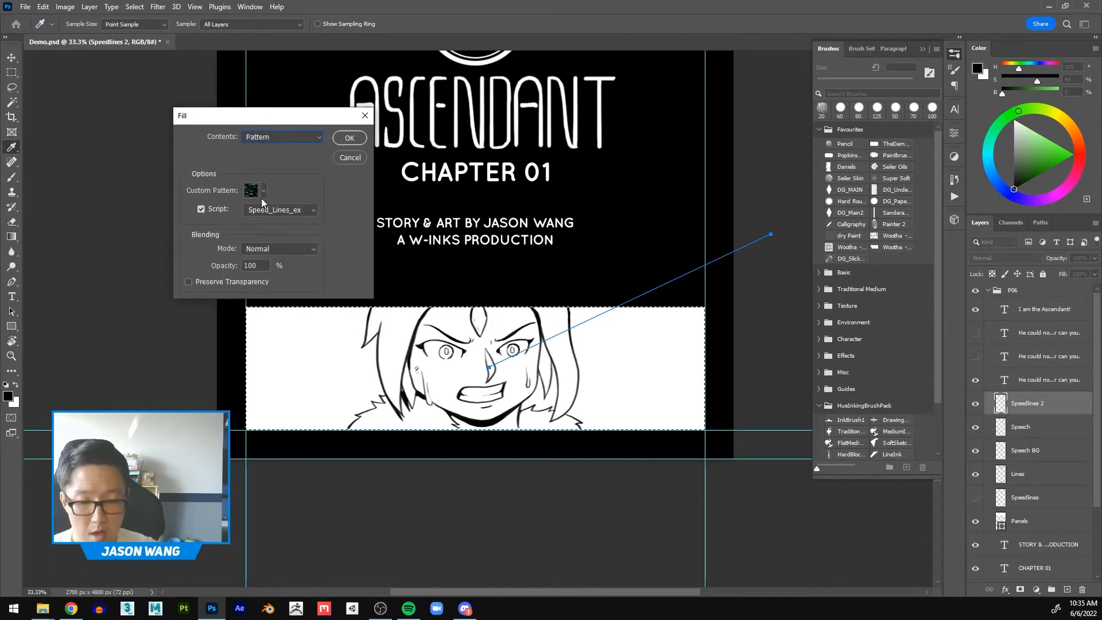
# Step: Examine the available custom patterns, including the Trees, Grass and Water folders and the pattern options
pyautogui.click(264, 191)
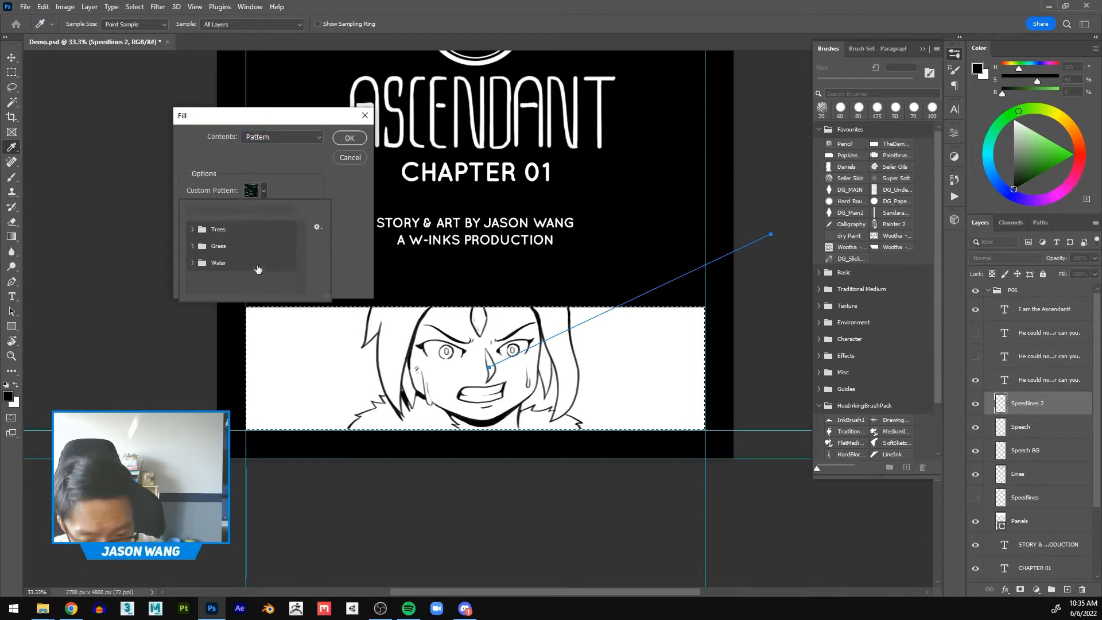
pyautogui.scroll(-1, 259, 268)
pyautogui.scroll(2, 258, 268)
pyautogui.click(313, 174)
pyautogui.click(264, 191)
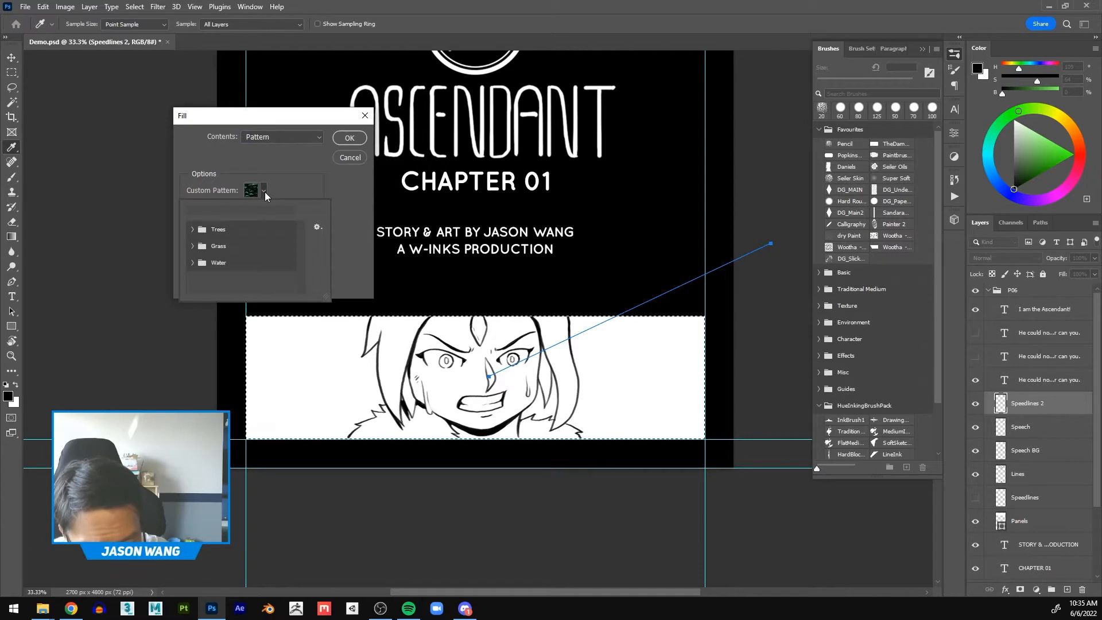
pyautogui.click(317, 227)
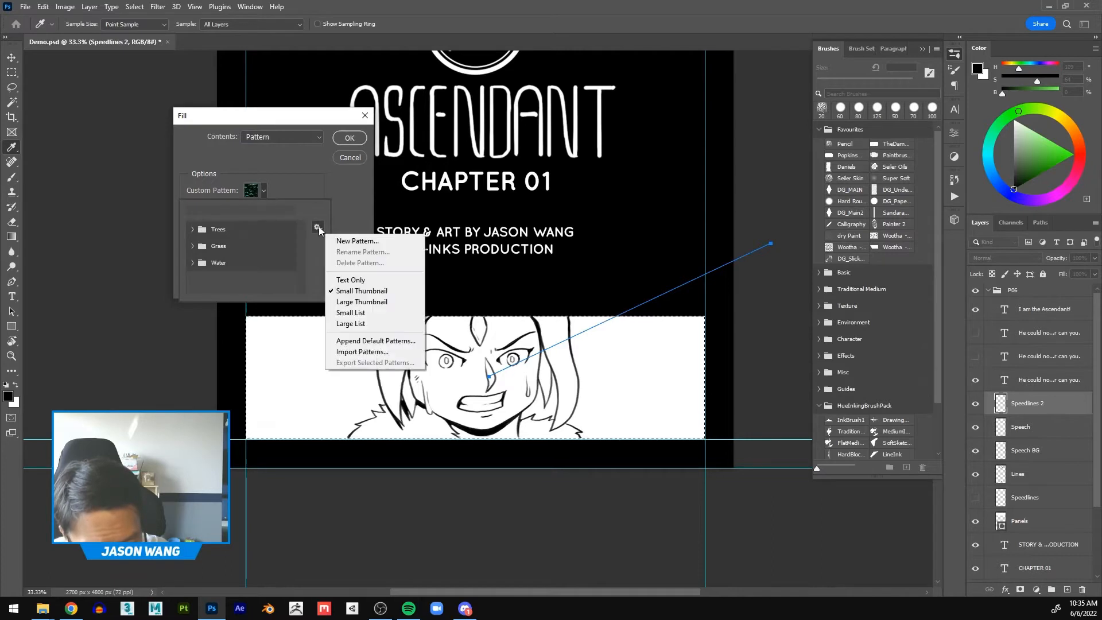
pyautogui.click(311, 263)
pyautogui.click(189, 265)
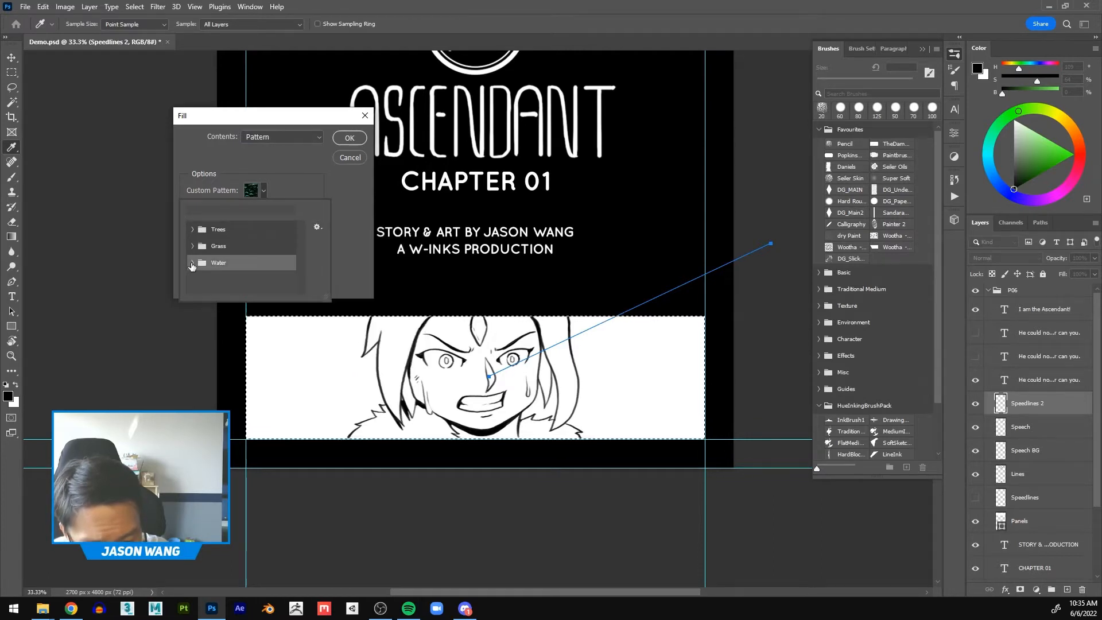
pyautogui.click(189, 265)
pyautogui.click(192, 246)
pyautogui.click(191, 246)
pyautogui.click(194, 229)
pyautogui.click(194, 230)
pyautogui.click(195, 230)
pyautogui.click(194, 230)
pyautogui.click(288, 181)
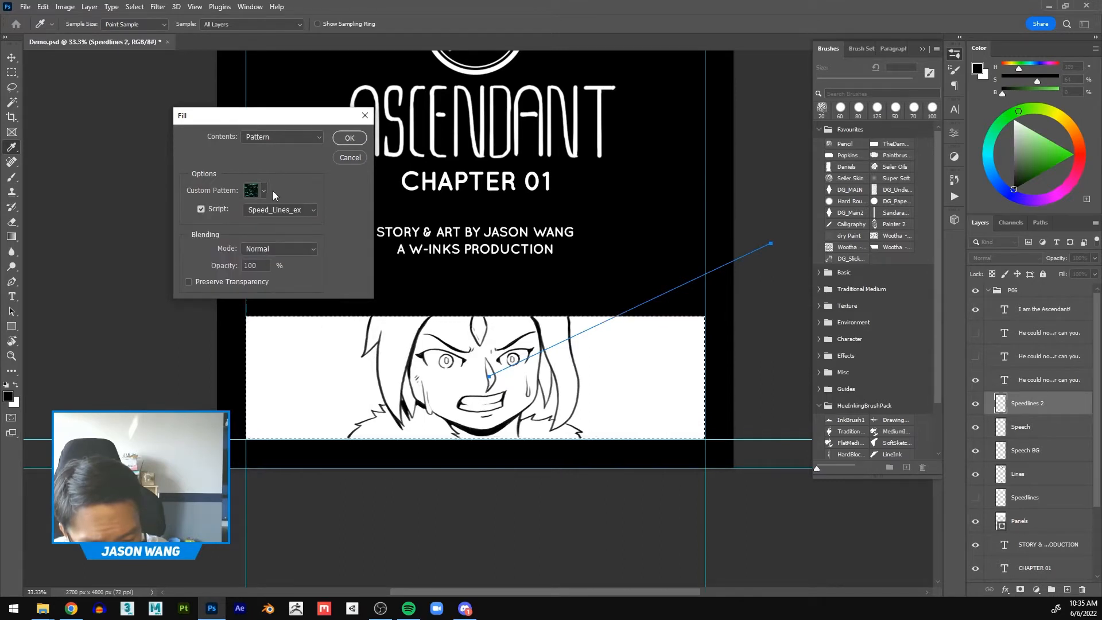
pyautogui.click(263, 191)
pyautogui.click(277, 177)
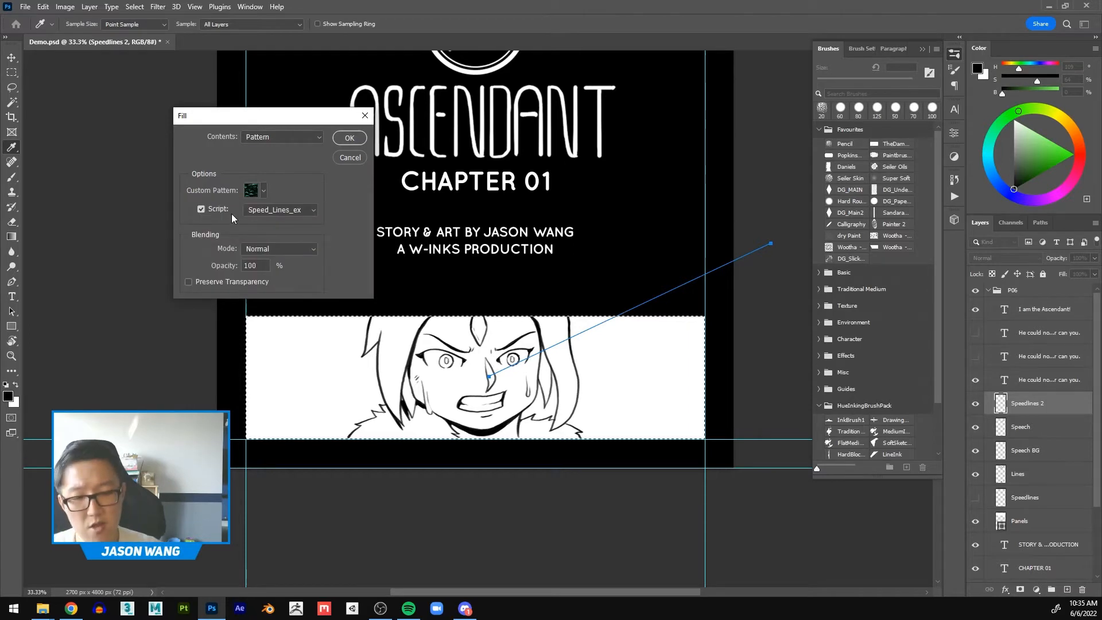
# Step: Keep the Script option enabled, choose the Speed_Lines_ex script and confirm the pattern fill
pyautogui.click(200, 210)
pyautogui.click(201, 210)
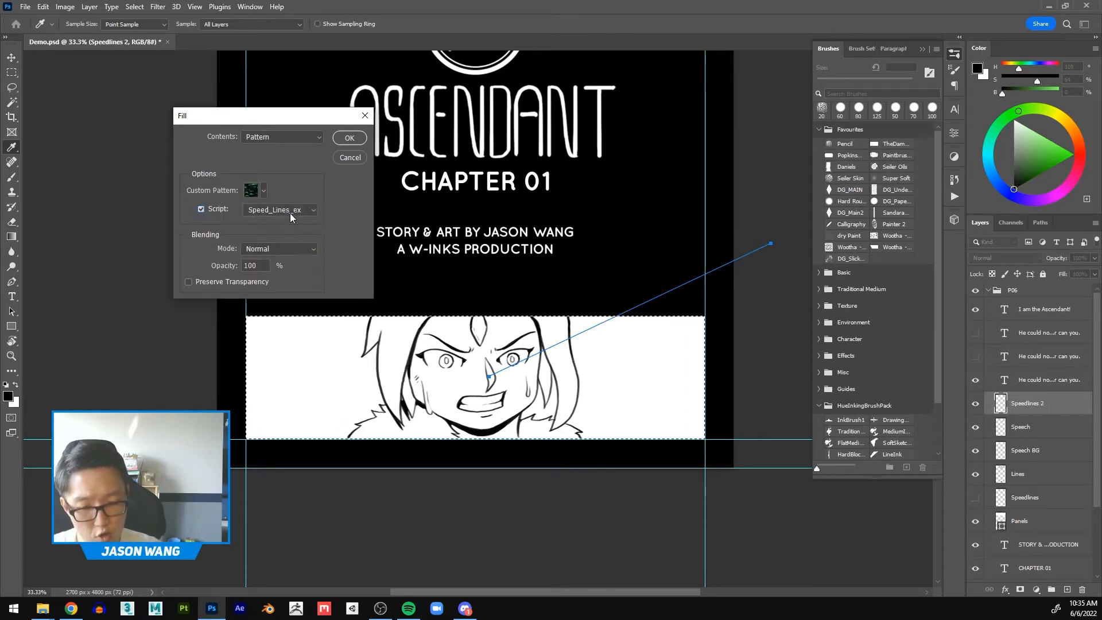
pyautogui.click(201, 209)
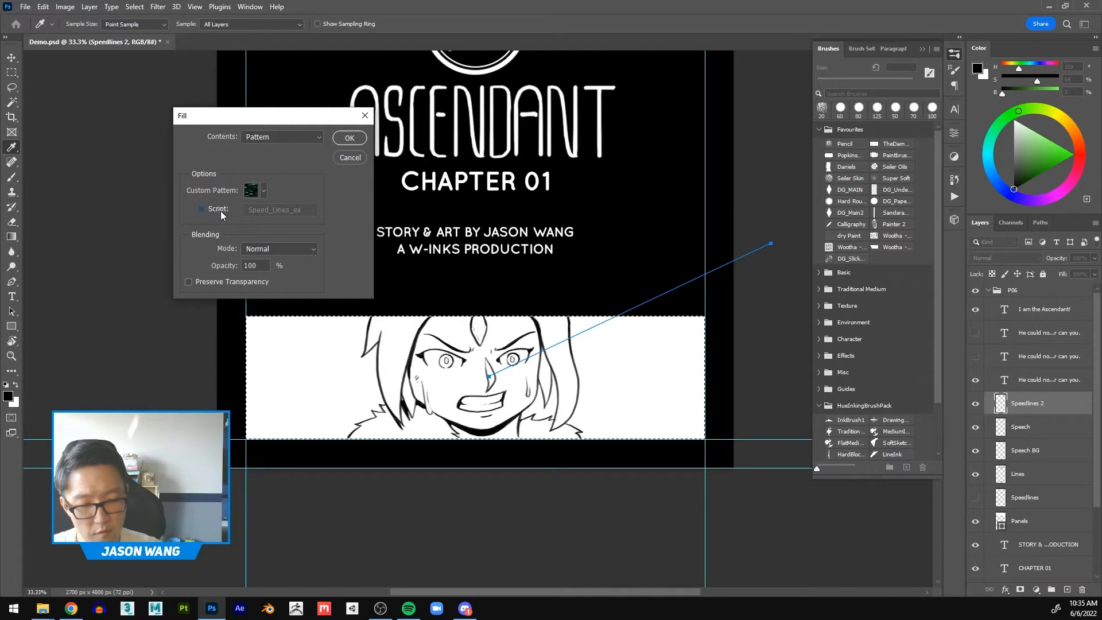
pyautogui.click(201, 209)
pyautogui.click(315, 212)
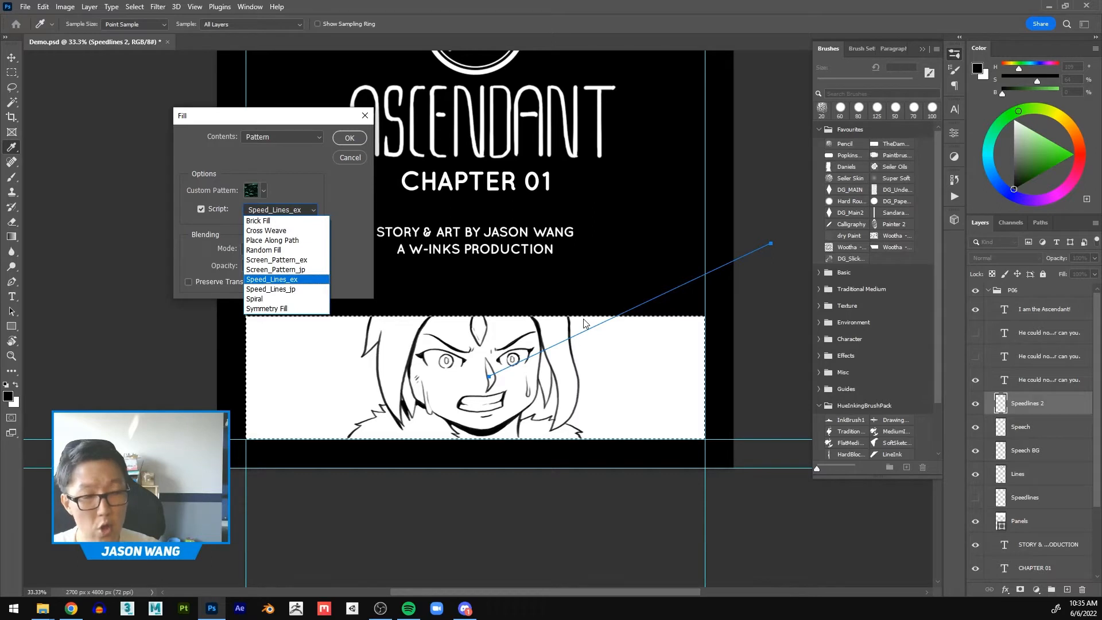
pyautogui.click(323, 281)
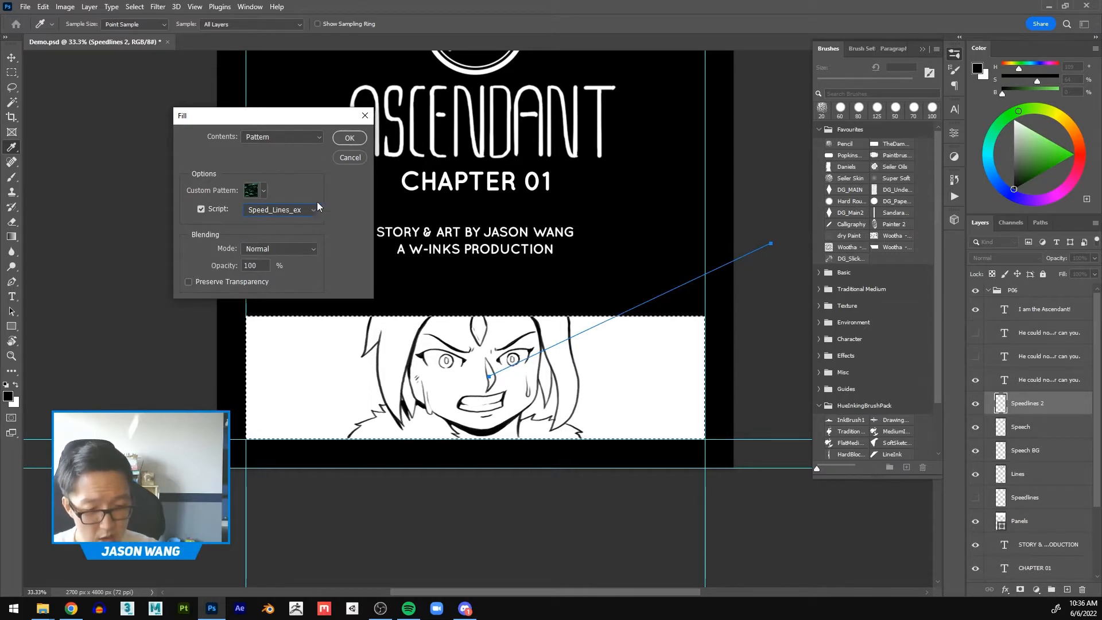
pyautogui.click(351, 140)
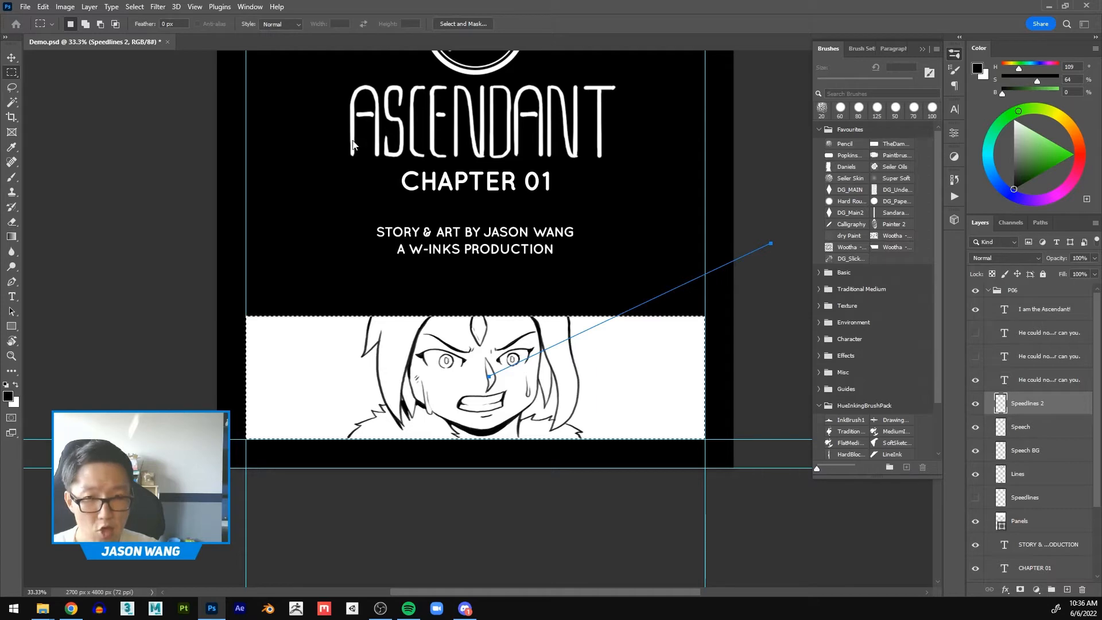
# Step: Move the Speed Lines dialog aside and switch the line type to Speed and back to Zoom
pyautogui.moveTo(585, 0); pyautogui.dragTo(656, 218)
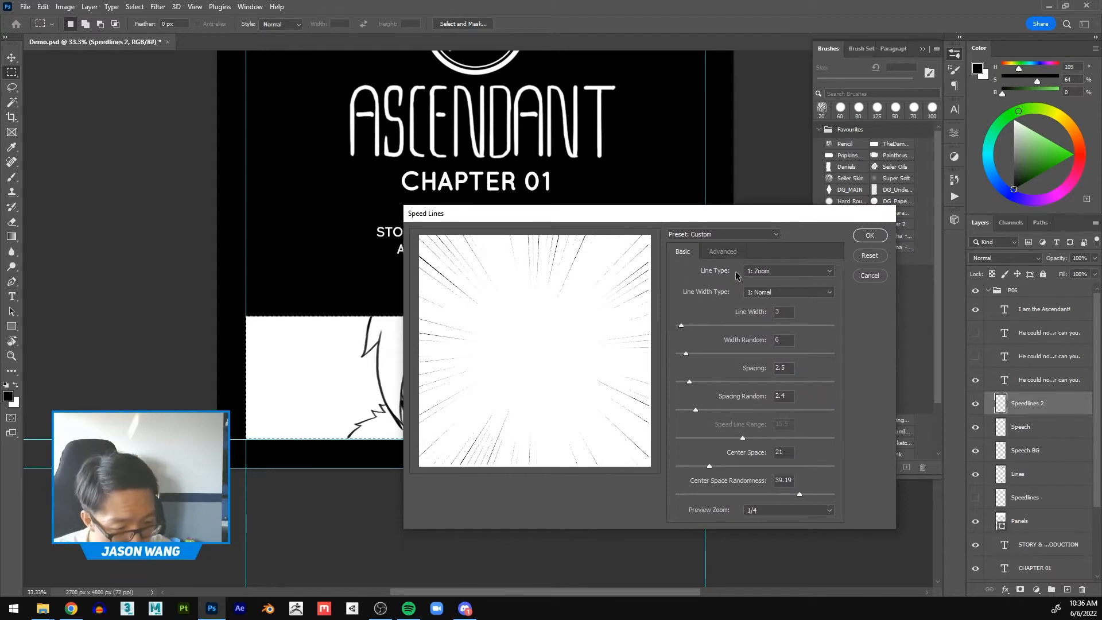
pyautogui.click(826, 272)
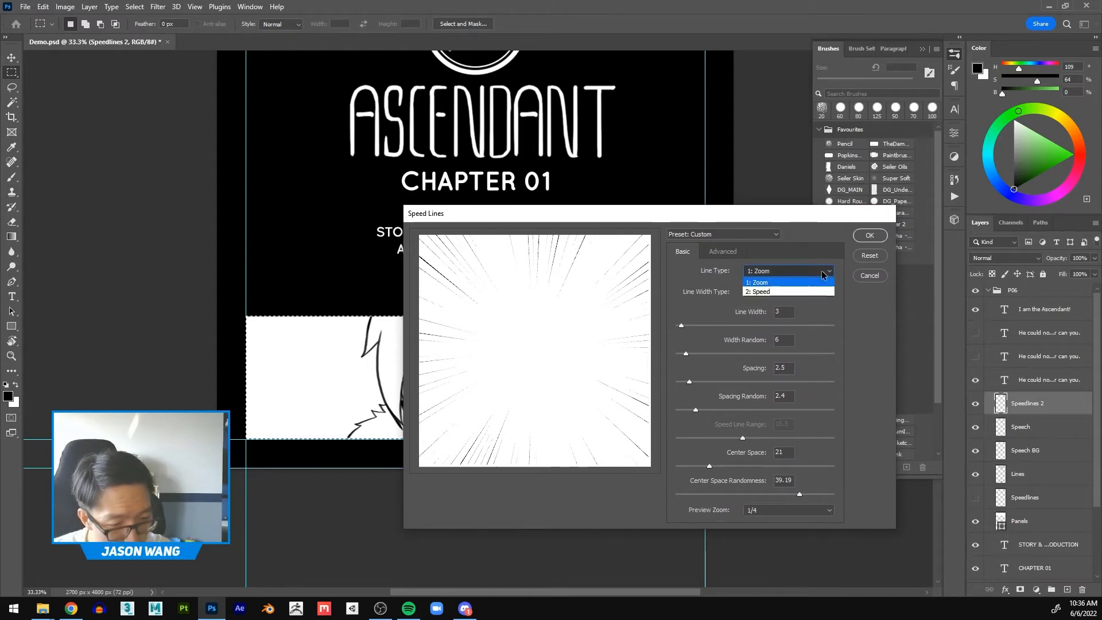
pyautogui.click(765, 292)
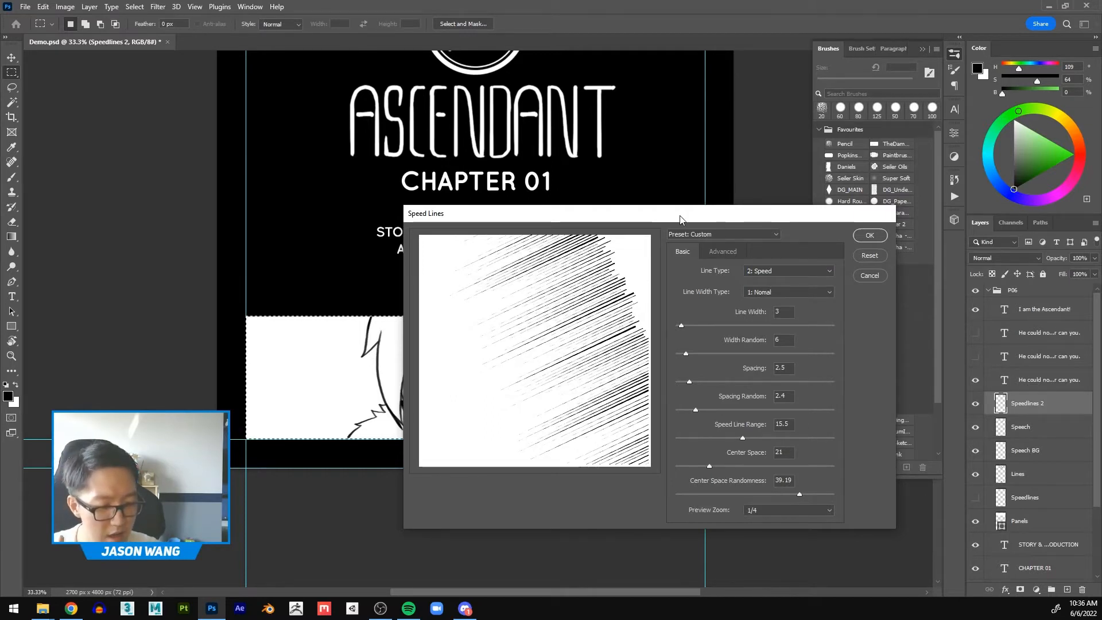
pyautogui.moveTo(681, 215); pyautogui.dragTo(908, 176)
pyautogui.moveTo(804, 175); pyautogui.dragTo(492, 216)
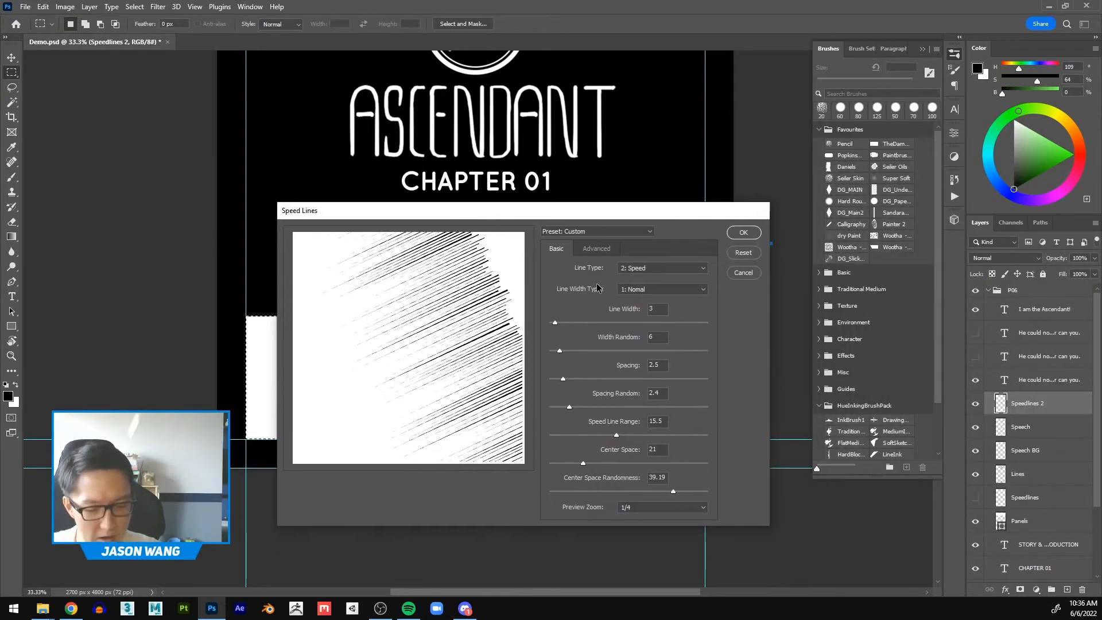
pyautogui.click(662, 270)
pyautogui.click(638, 270)
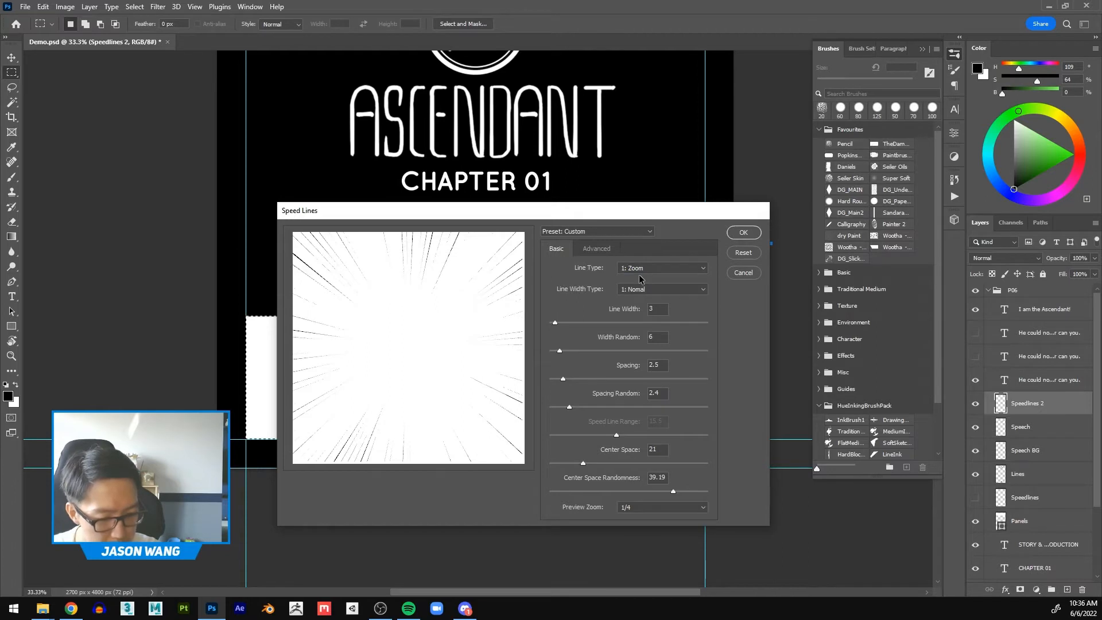
pyautogui.moveTo(537, 216); pyautogui.dragTo(355, 205)
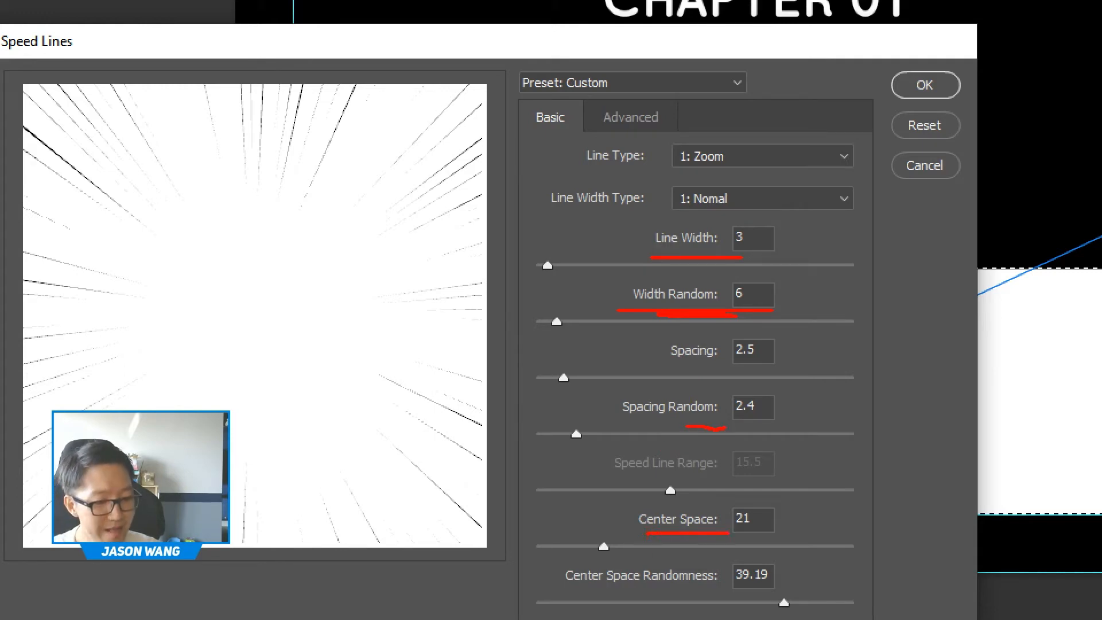
pyautogui.moveTo(270, 214)
pyautogui.mouseDown()
pyautogui.moveTo(184, 241)
pyautogui.moveTo(309, 224)
pyautogui.mouseUp()
pyautogui.moveTo(245, 198); pyautogui.dragTo(308, 223)
pyautogui.click(233, 266)
pyautogui.click(284, 266)
pyautogui.moveTo(232, 312)
pyautogui.mouseDown()
pyautogui.moveTo(252, 328)
pyautogui.moveTo(310, 325)
pyautogui.mouseUp()
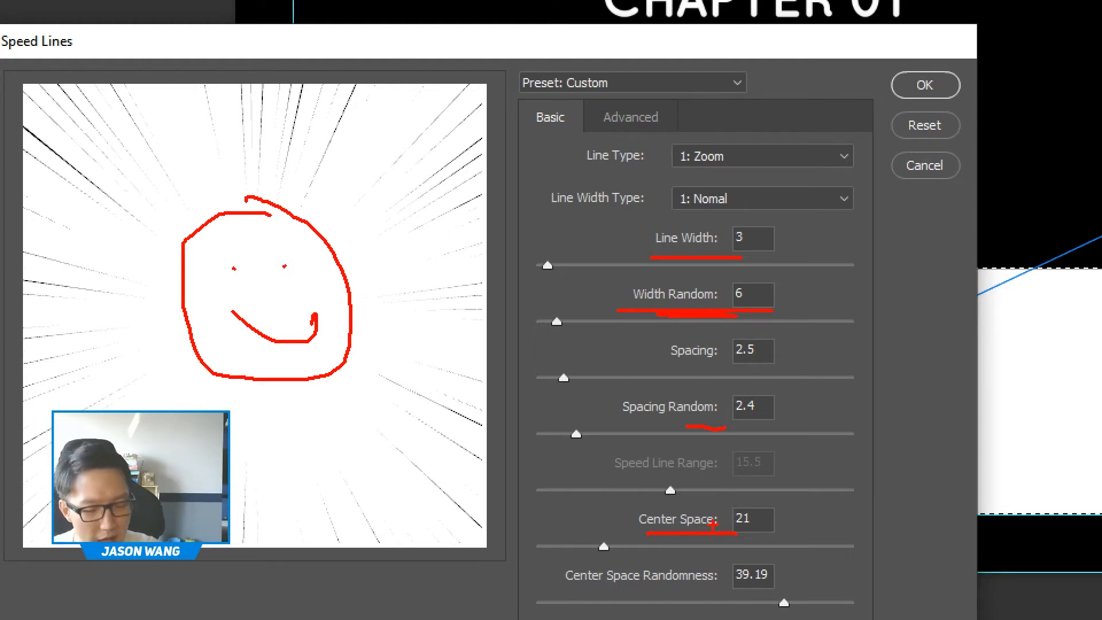
pyautogui.moveTo(308, 185); pyautogui.dragTo(320, 190)
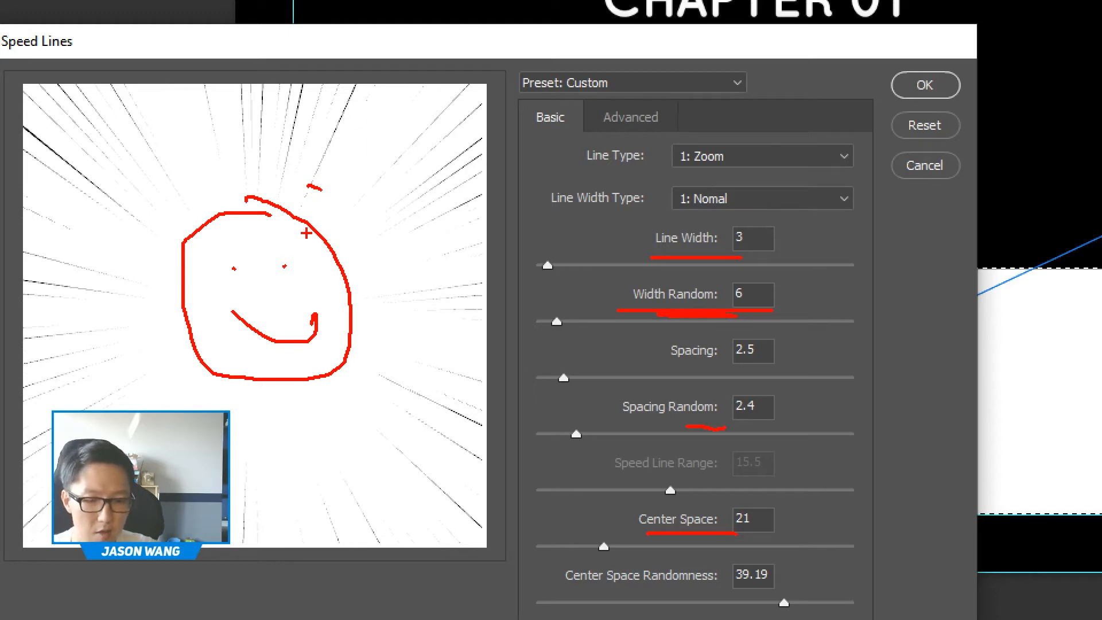
pyautogui.moveTo(259, 294)
pyautogui.mouseDown()
pyautogui.moveTo(331, 148)
pyautogui.moveTo(403, 162)
pyautogui.moveTo(430, 295)
pyautogui.mouseUp()
pyautogui.moveTo(269, 323); pyautogui.dragTo(382, 372)
pyautogui.moveTo(286, 354); pyautogui.dragTo(382, 448)
pyautogui.moveTo(277, 379); pyautogui.dragTo(325, 496)
pyautogui.moveTo(264, 405); pyautogui.dragTo(255, 497)
pyautogui.moveTo(234, 394); pyautogui.dragTo(229, 410)
pyautogui.moveTo(219, 357); pyautogui.dragTo(181, 410)
pyautogui.moveTo(211, 327); pyautogui.dragTo(100, 407)
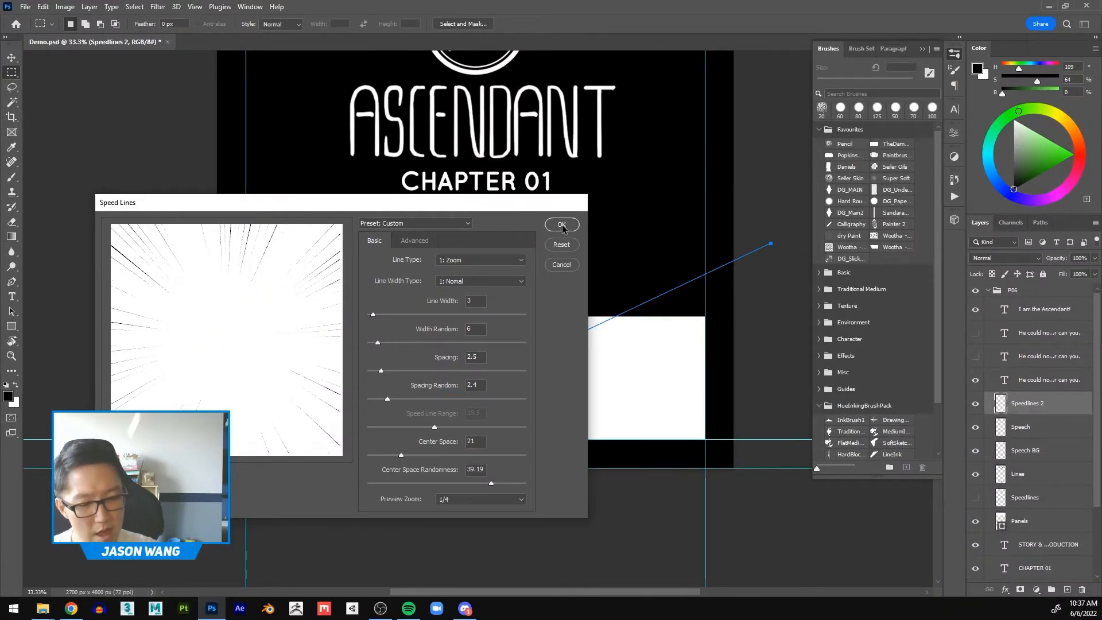
# Step: Apply the Zoom speed lines with Center Space 21 to the panel, and clear them from the layer
pyautogui.click(561, 224)
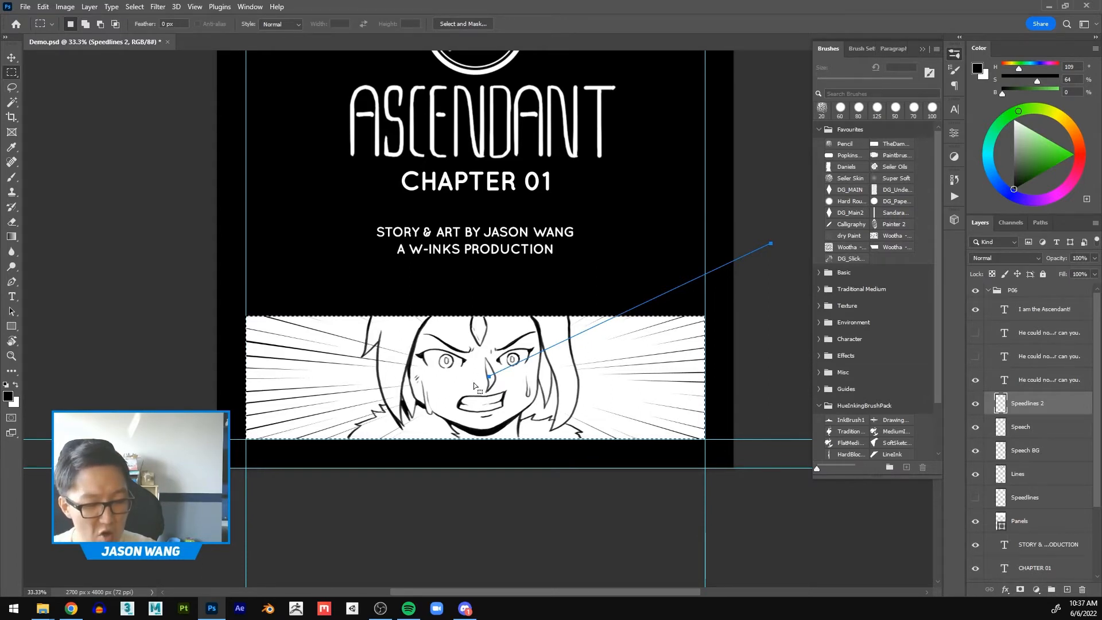
pyautogui.press('Delete')
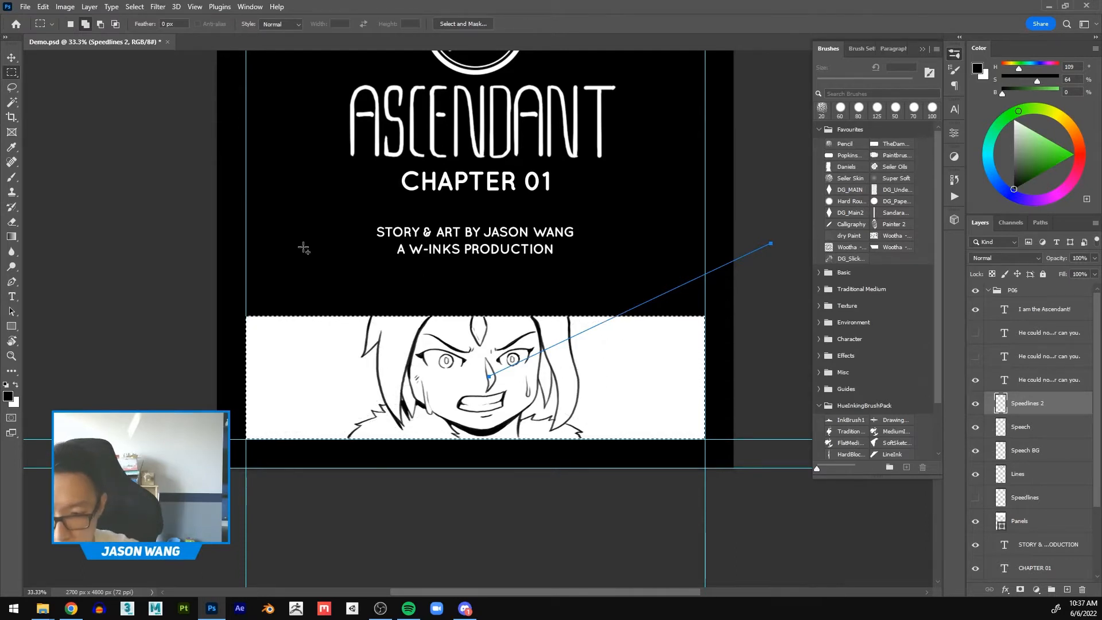
# Step: Refill the panel selection using the Speed_Lines_ex script with Center Space raised to 31, and clear the generated lines
pyautogui.hotkey('shift', 'F5')
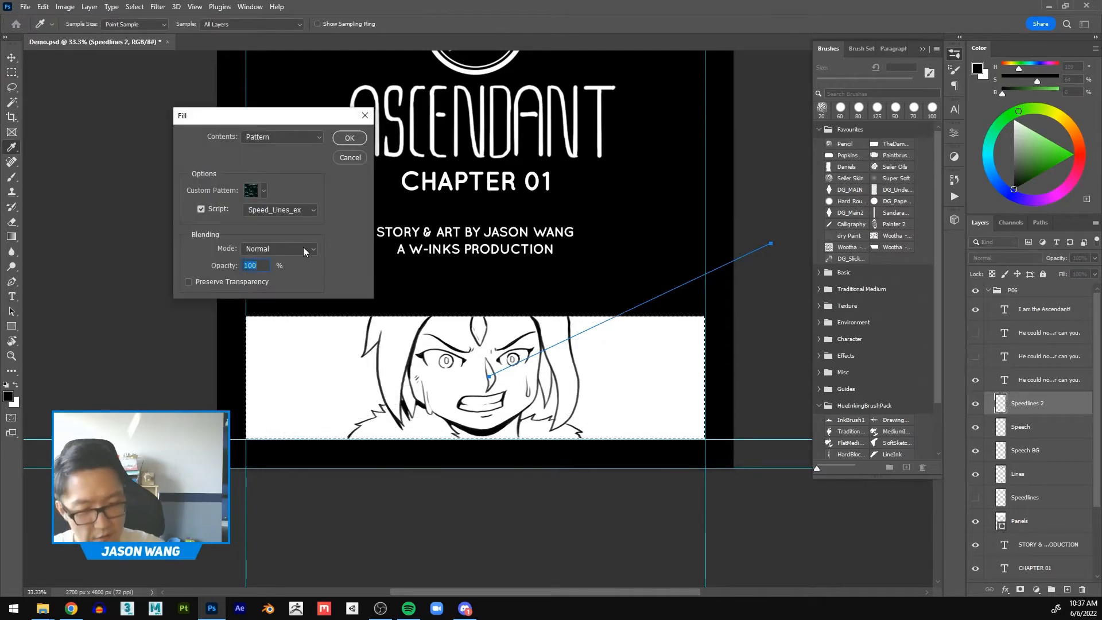
pyautogui.click(349, 138)
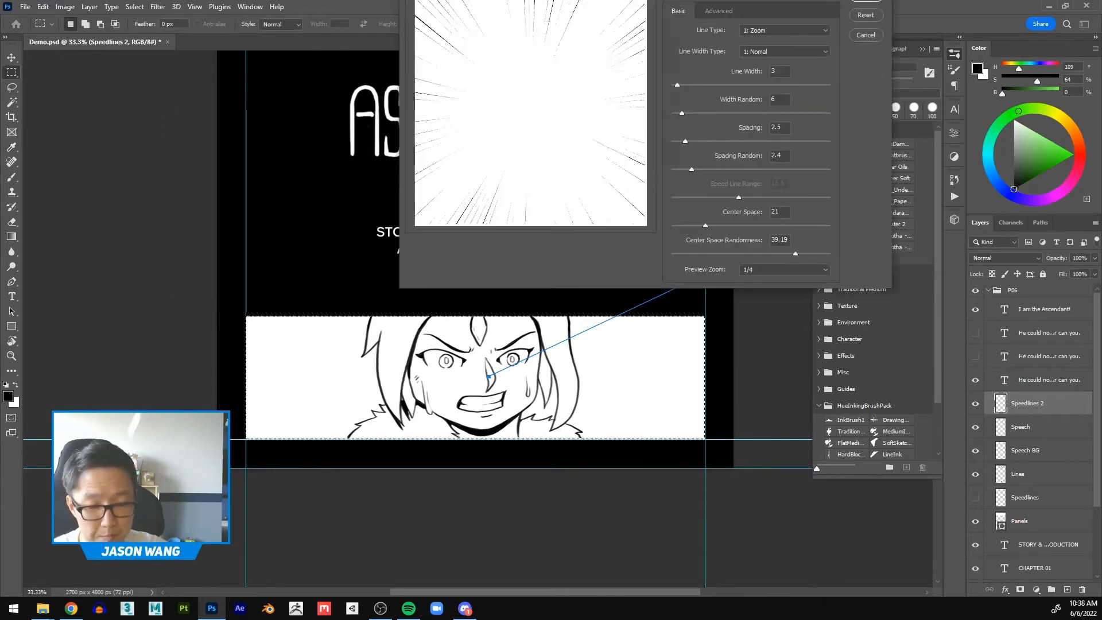
pyautogui.moveTo(543, 448); pyautogui.dragTo(554, 448)
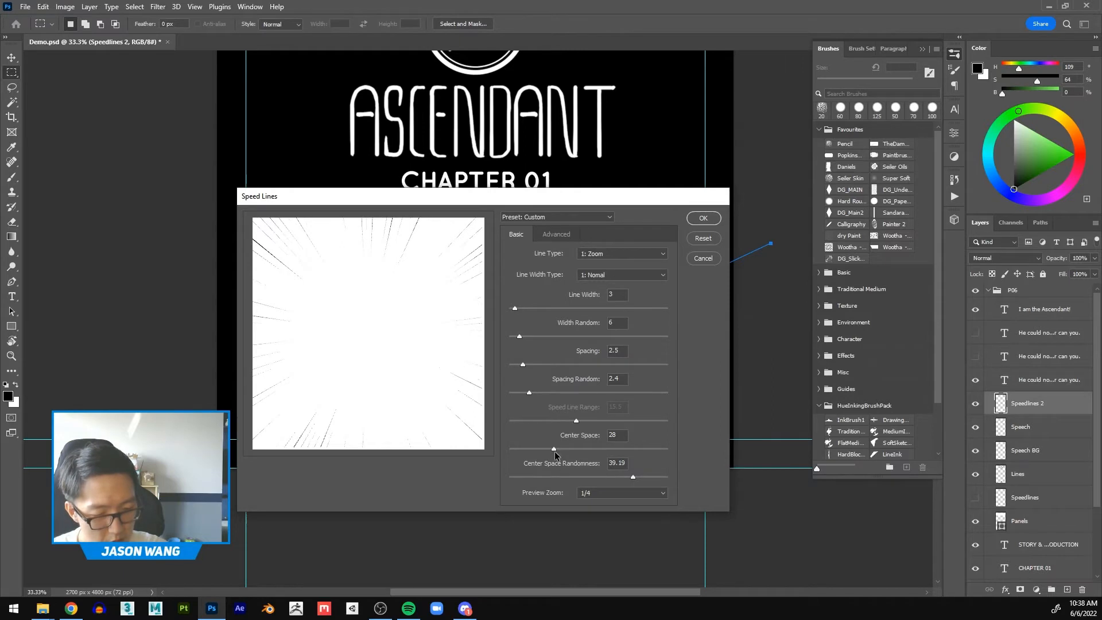
pyautogui.click(703, 218)
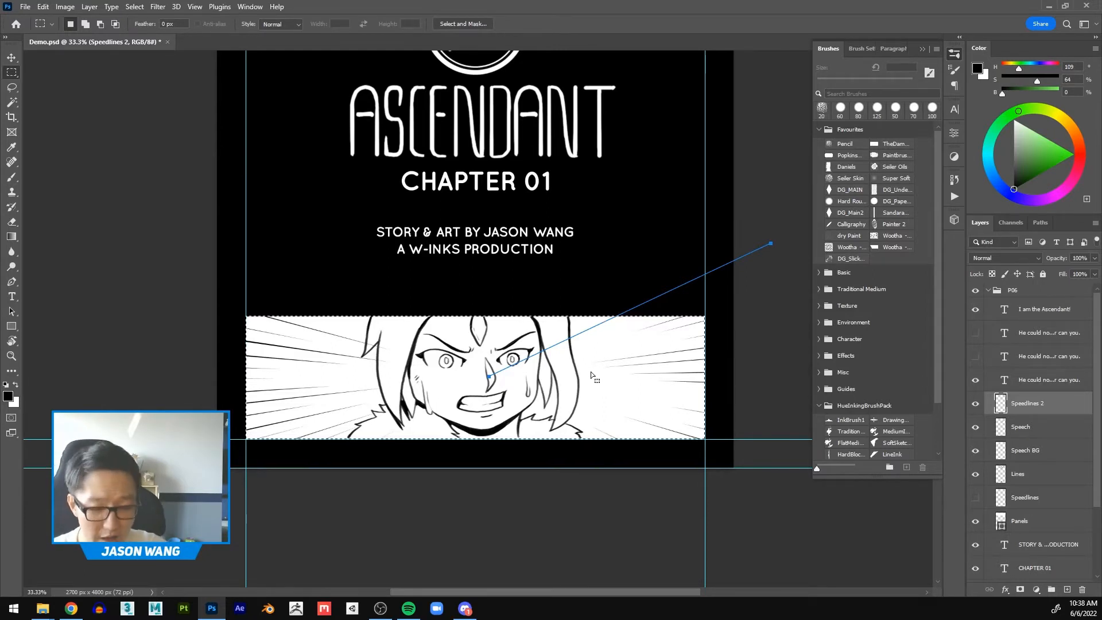
pyautogui.press('Delete')
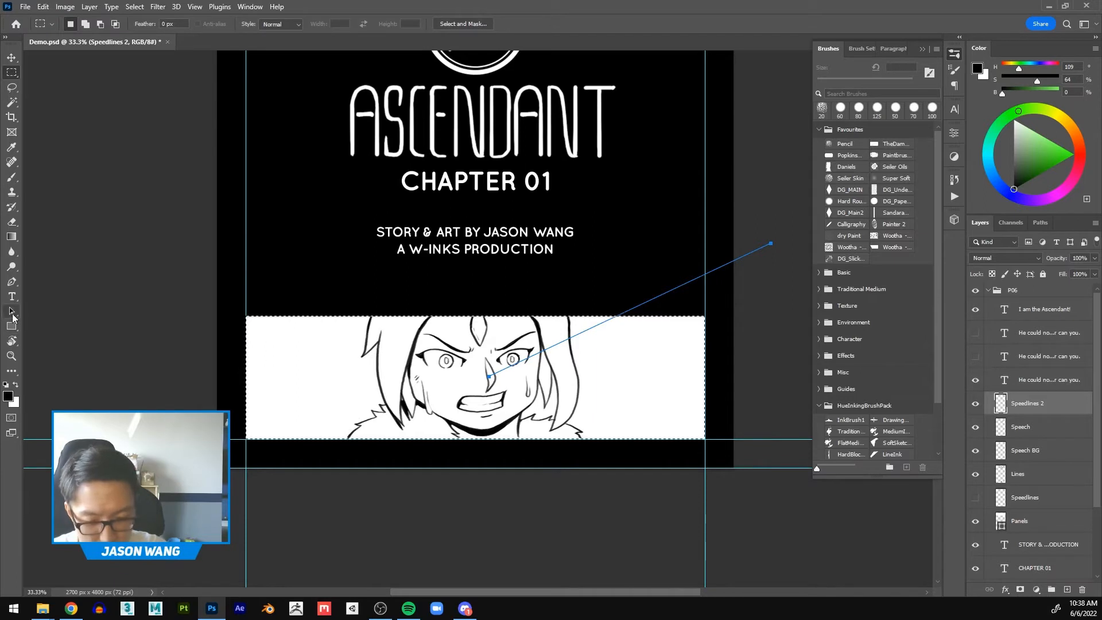
# Step: Move the guide path's outer end to just above the character's forehead so the path runs vertically from the nose
pyautogui.click(12, 312)
pyautogui.moveTo(773, 245); pyautogui.dragTo(482, 309)
pyautogui.hotkey('ctrl', 'z')
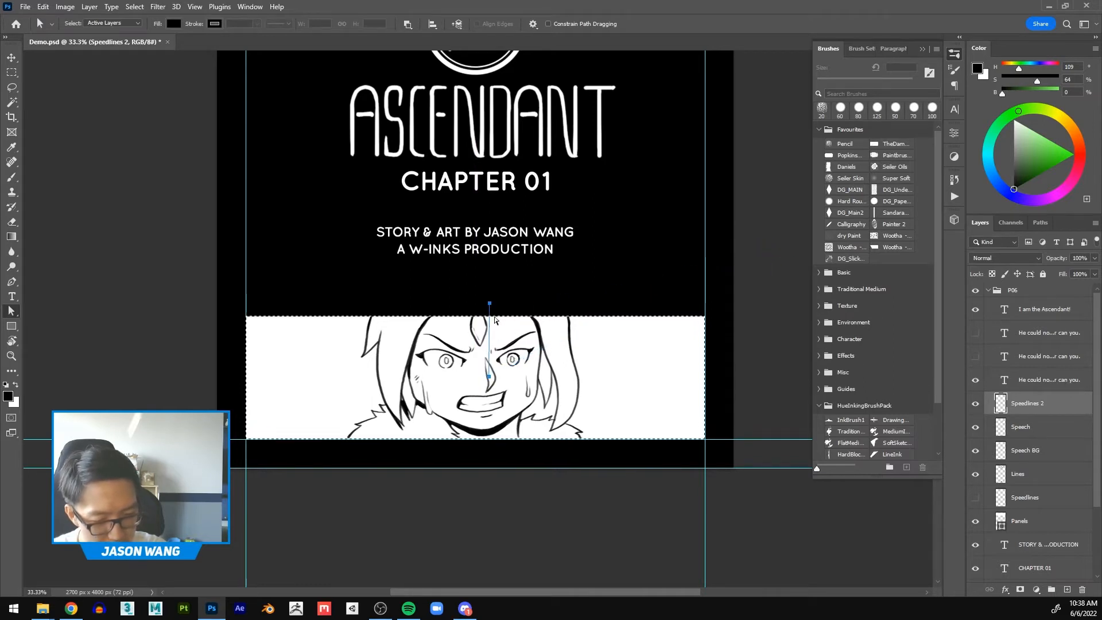
pyautogui.press('z')
pyautogui.click(511, 350)
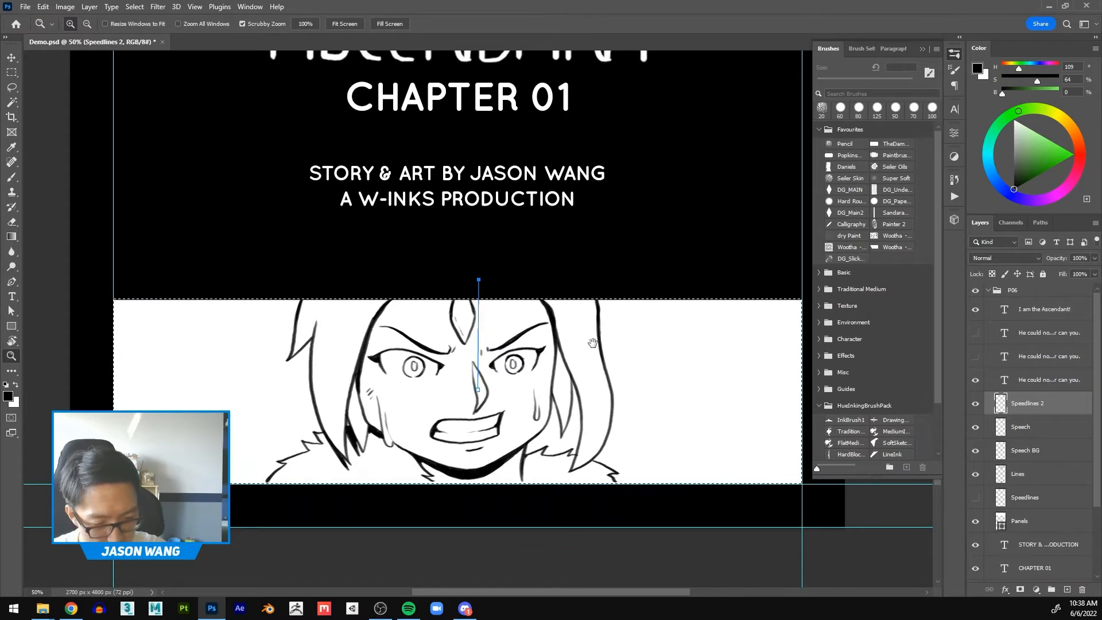
pyautogui.moveTo(592, 342); pyautogui.dragTo(548, 338)
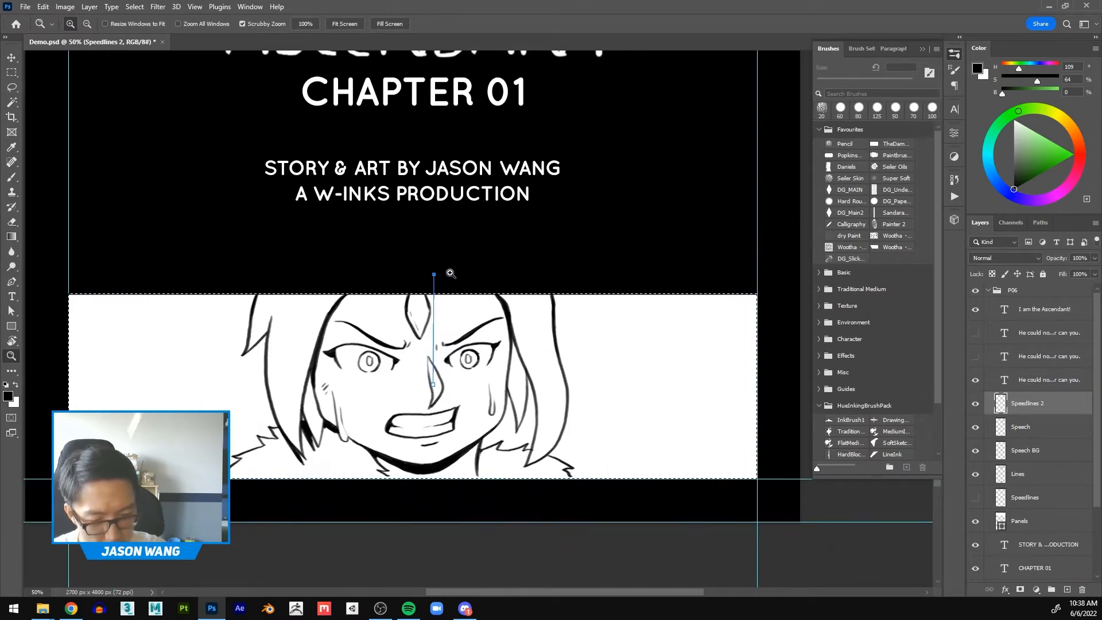
# Step: Fill the selection with Zoom speed lines from the Speed_Lines_ex script using the shortened guide path, and remove the fill
pyautogui.click(12, 57)
pyautogui.hotkey('shift', 'F5')
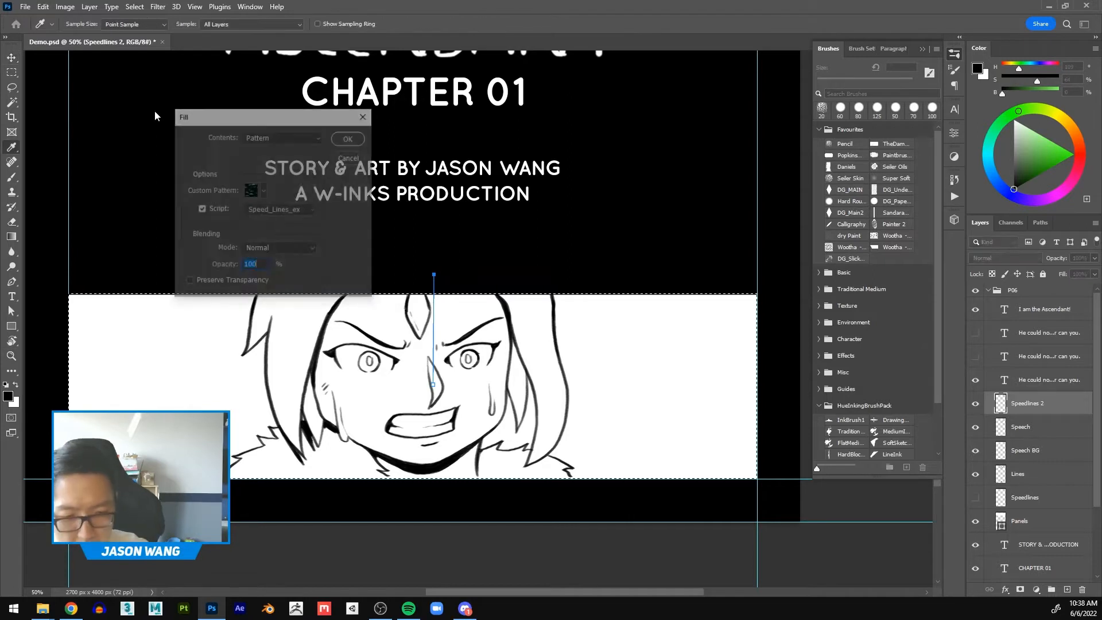
pyautogui.click(350, 138)
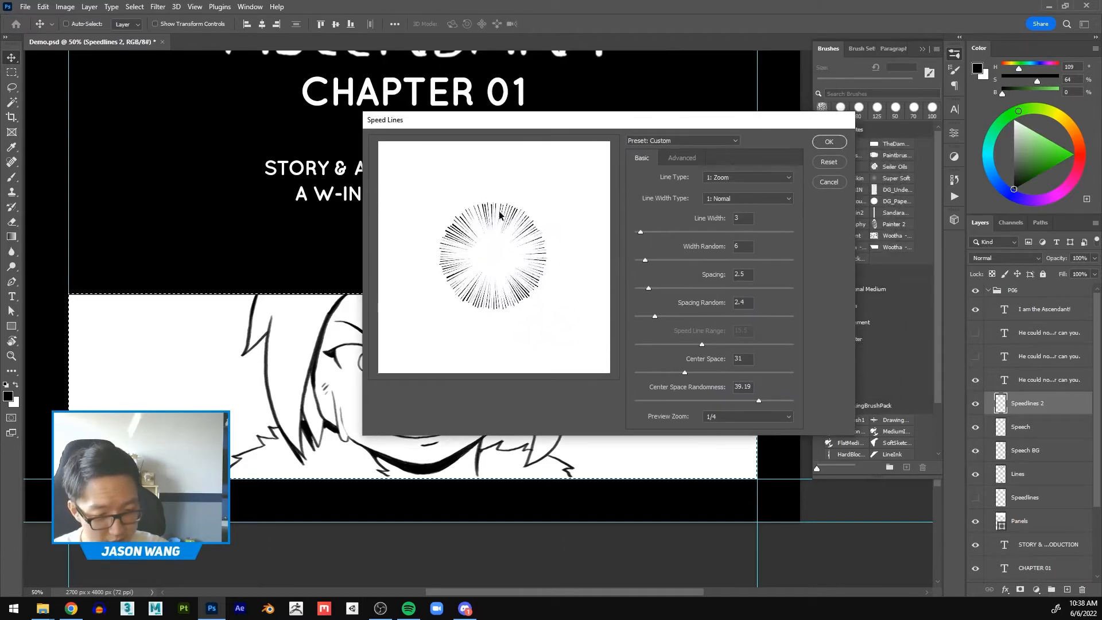
pyautogui.click(825, 141)
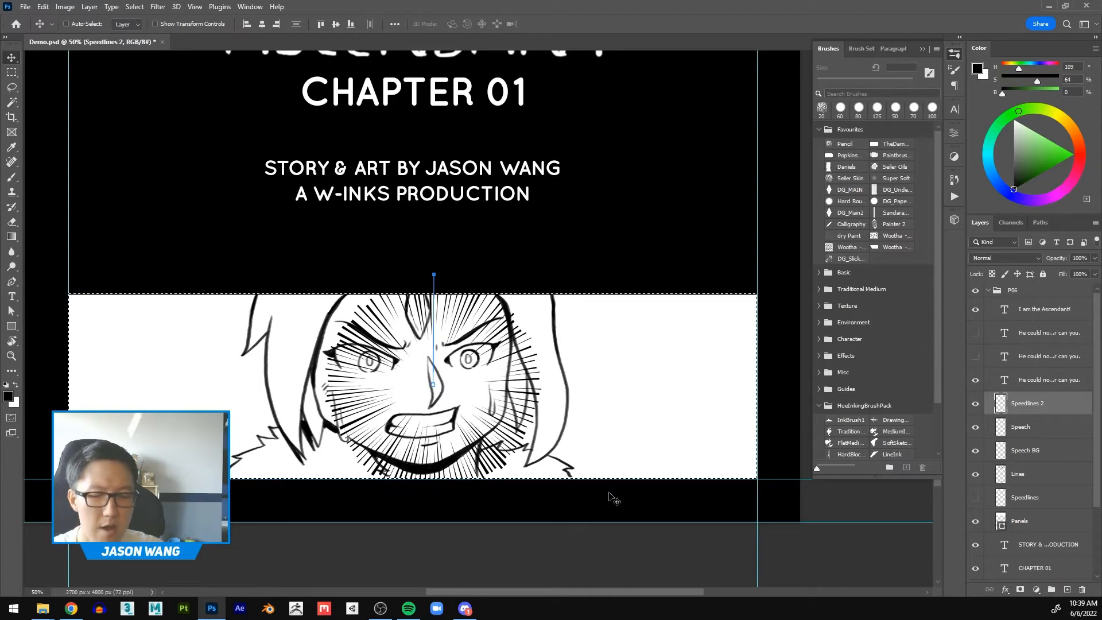
pyautogui.press('ctrl')
pyautogui.moveTo(615, 497); pyautogui.dragTo(432, 322)
# Step: Extend the guide path's lower end below the panel and fill the selection with Speed_Lines_ex using the Speed line type
pyautogui.click(11, 310)
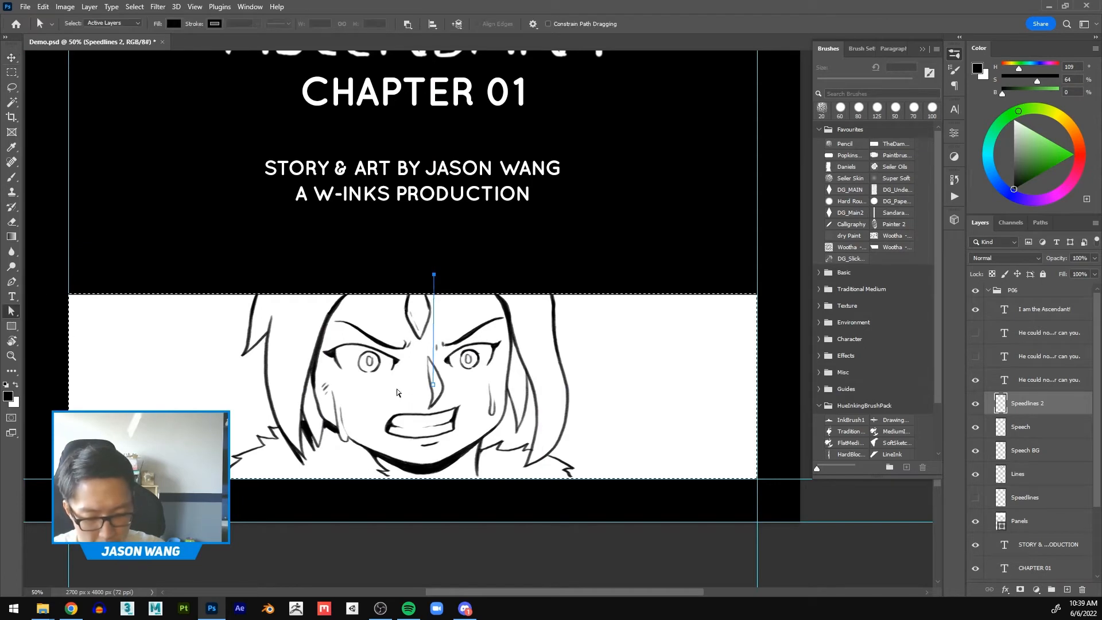
pyautogui.moveTo(435, 389); pyautogui.dragTo(435, 443)
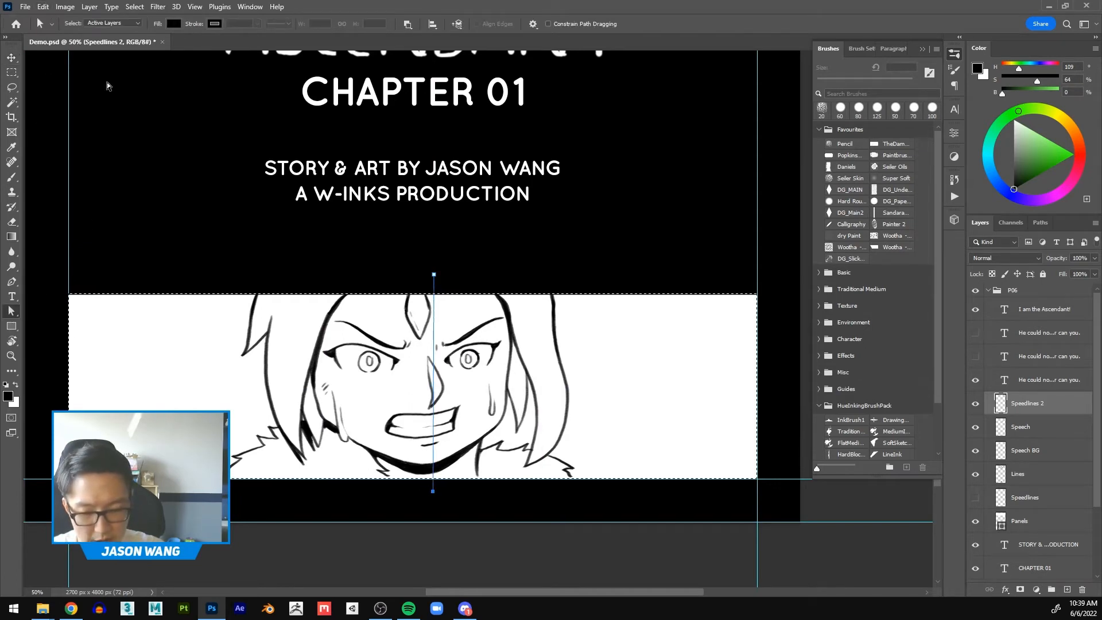
pyautogui.hotkey('shift', 'F5')
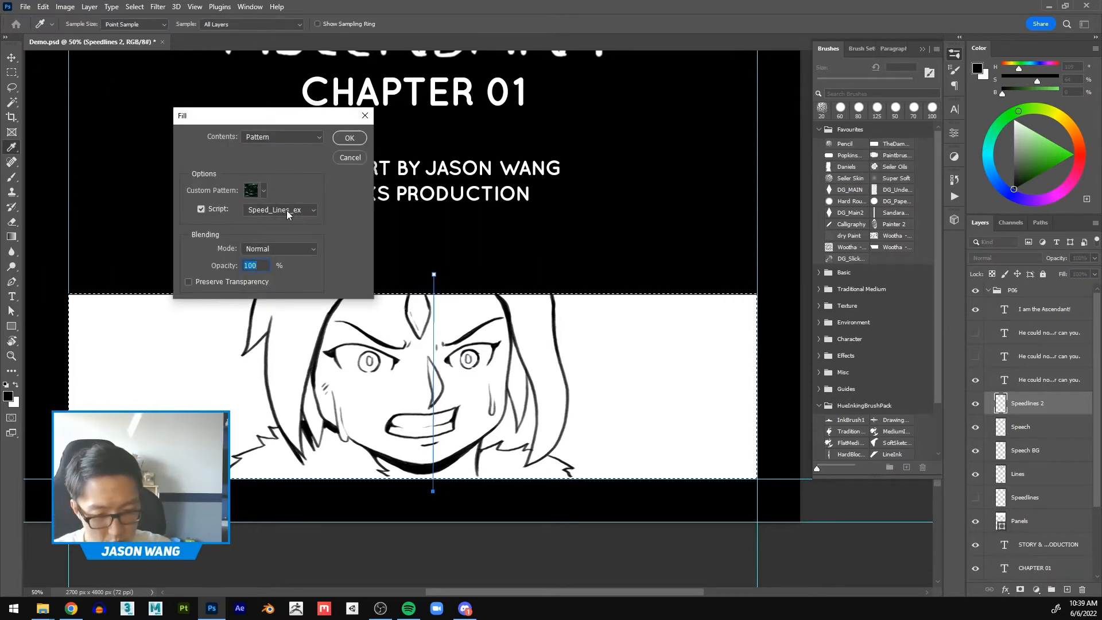
pyautogui.click(349, 138)
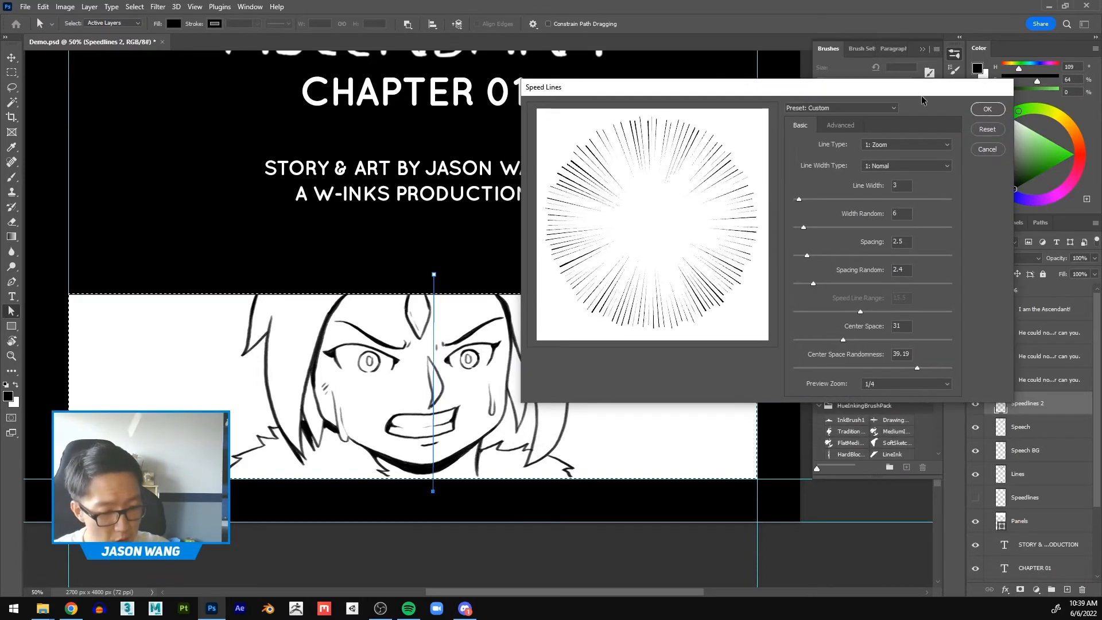
pyautogui.click(914, 153)
pyautogui.click(899, 163)
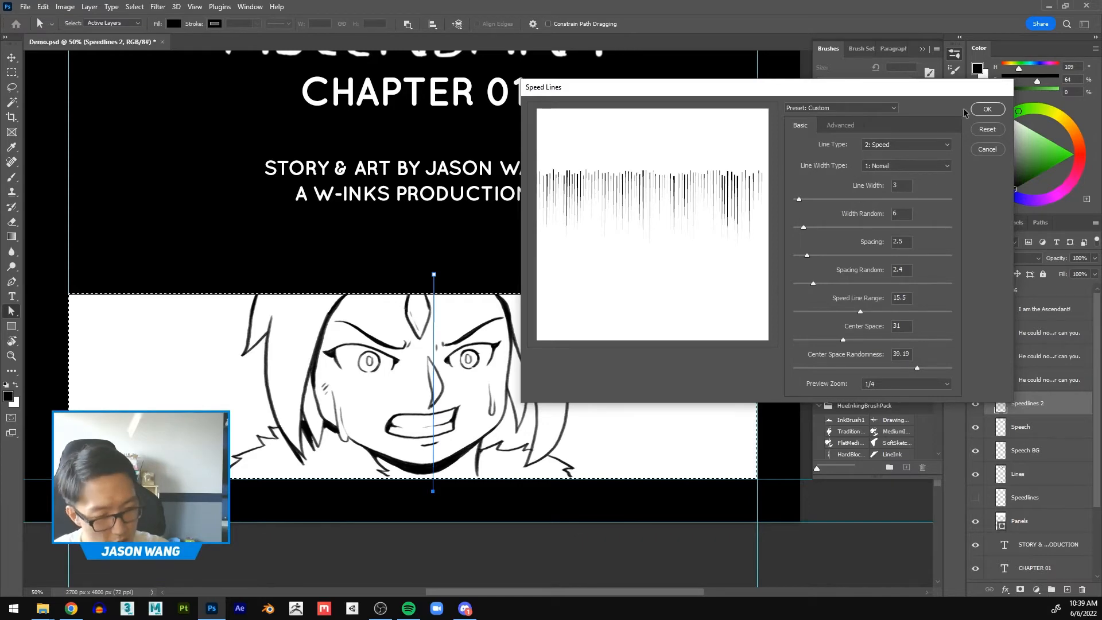
pyautogui.click(986, 110)
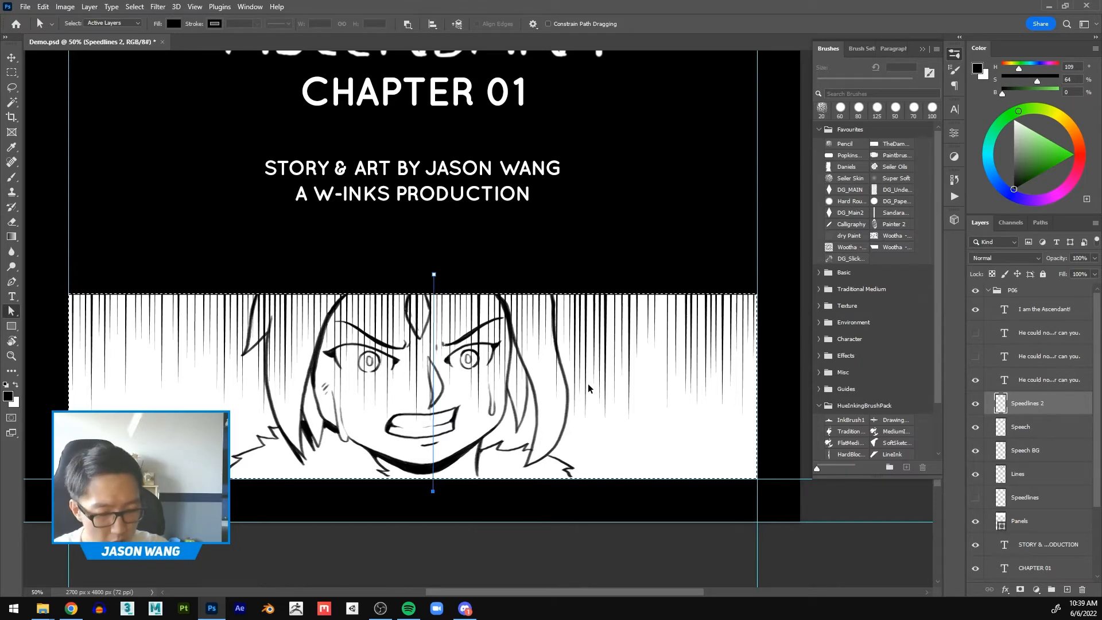
# Step: Clear the vertical speed lines from the panel and delete the guide path
pyautogui.press('Delete')
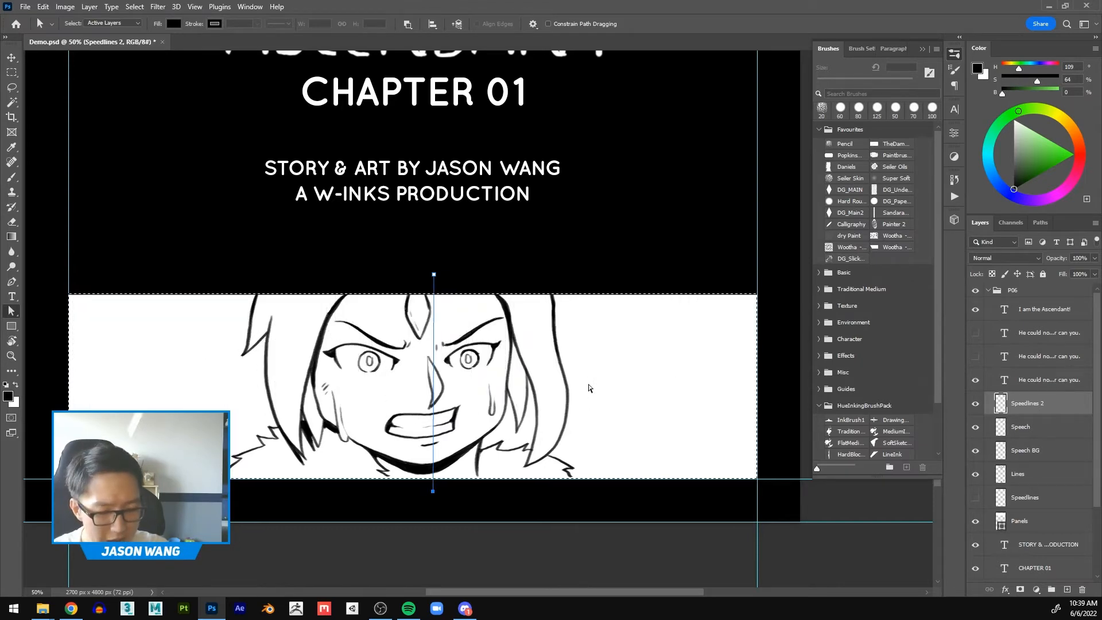
pyautogui.rightClick(12, 310)
pyautogui.click(49, 311)
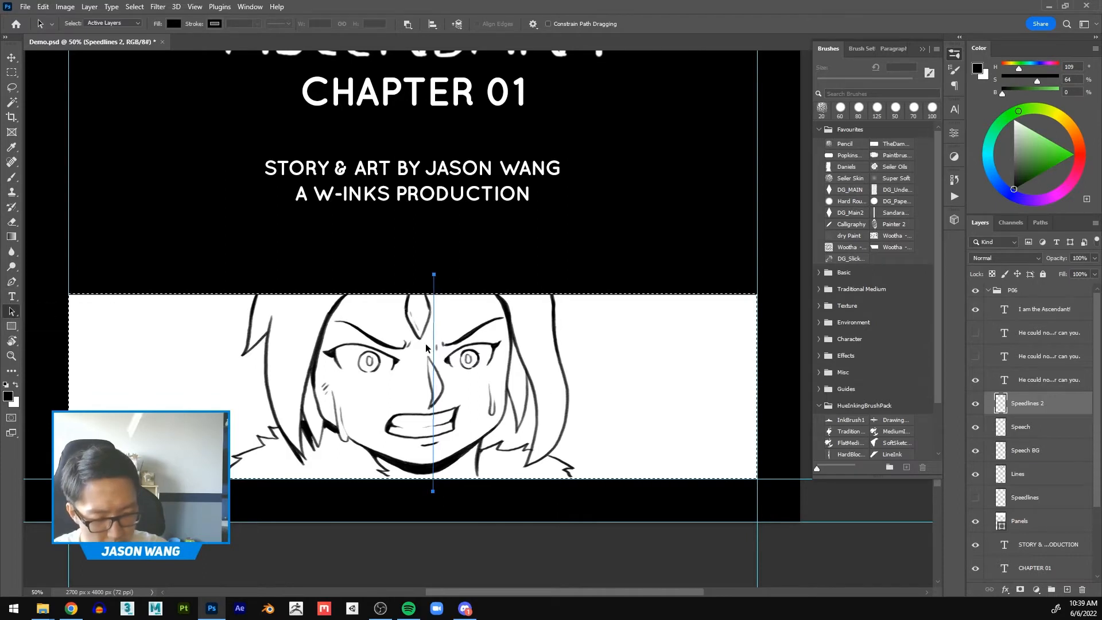
pyautogui.press('Delete')
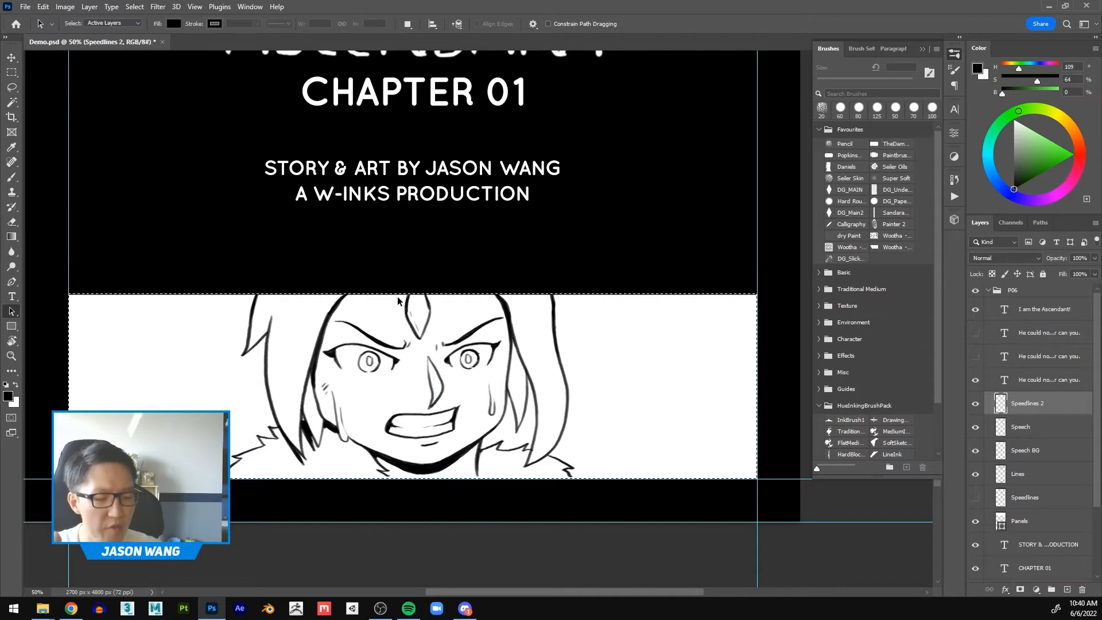
# Step: Start a pattern fill of the selection with the Screen_Pattern_ex script and bring up its Screen Pattern settings
pyautogui.click(43, 6)
pyautogui.click(43, 6)
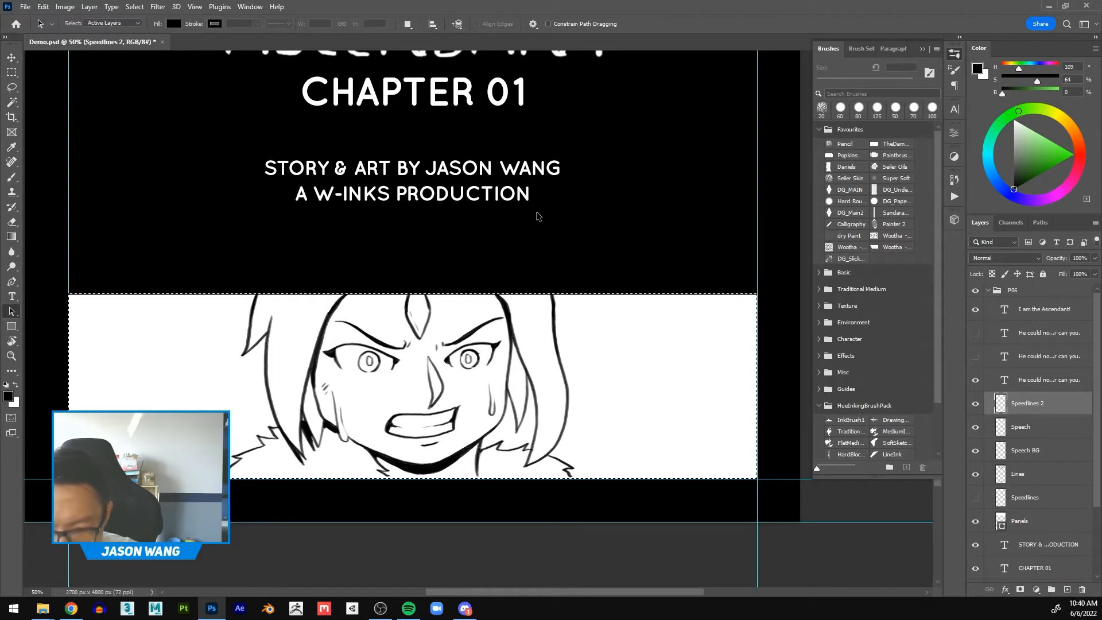
pyautogui.hotkey('shift', 'F5')
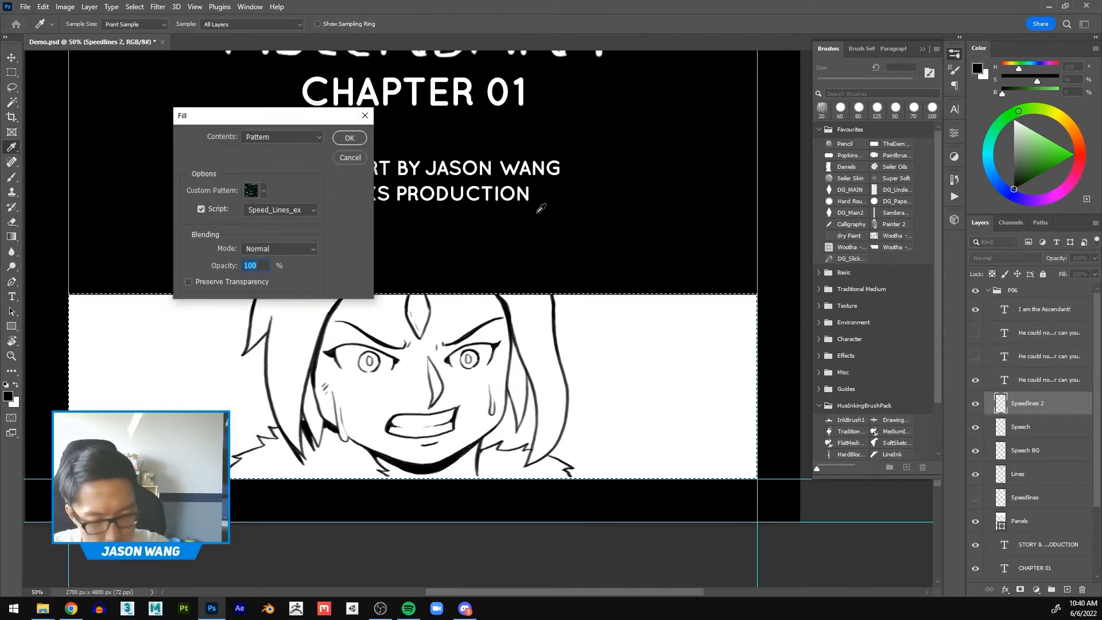
pyautogui.click(313, 210)
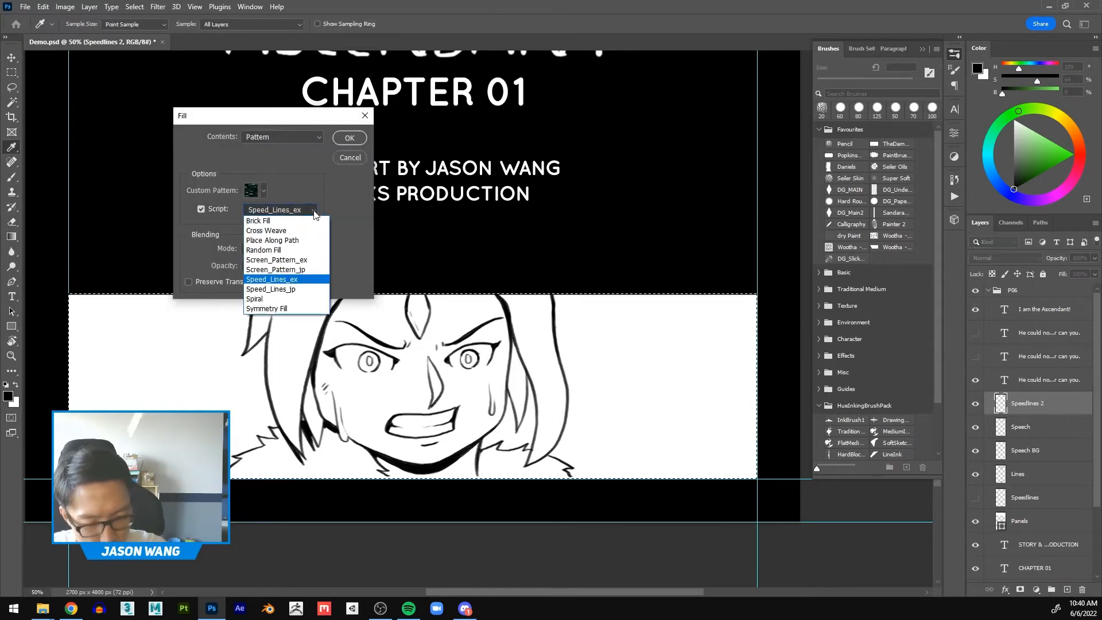
pyautogui.click(311, 260)
pyautogui.click(346, 139)
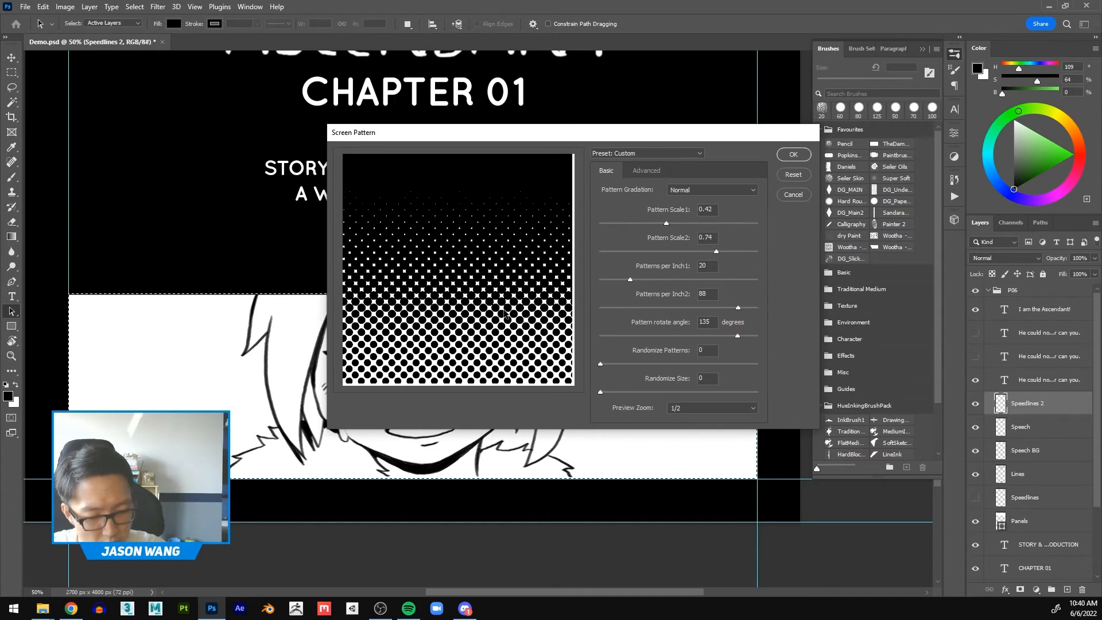
# Step: Try the Centered, Normal, Radial and Eclipse pattern gradations in the Screen Pattern preview
pyautogui.click(753, 190)
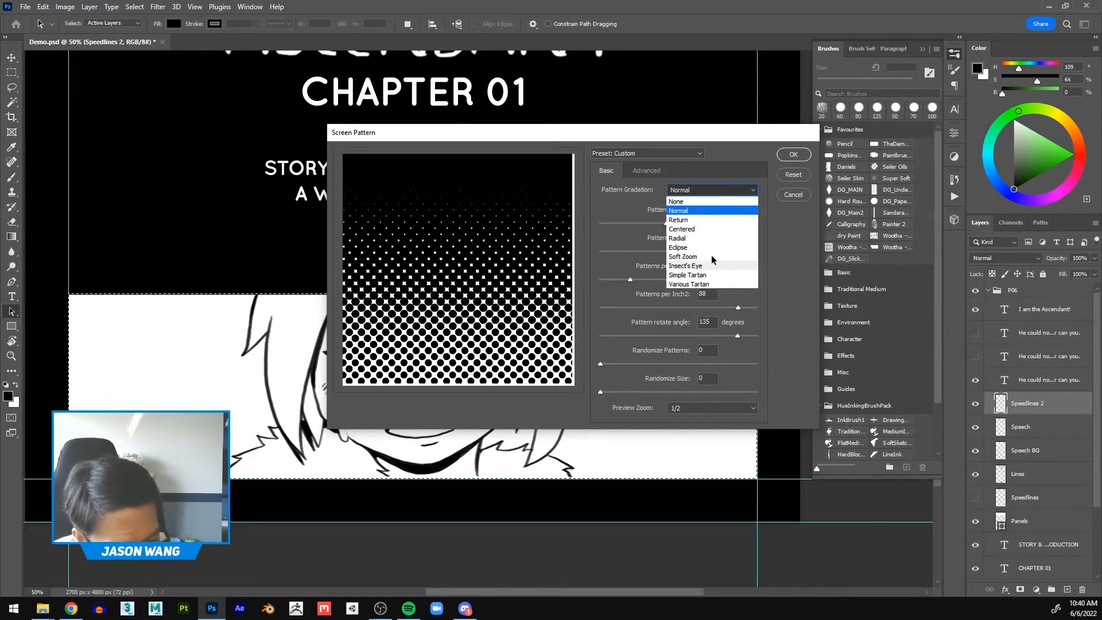
pyautogui.click(710, 230)
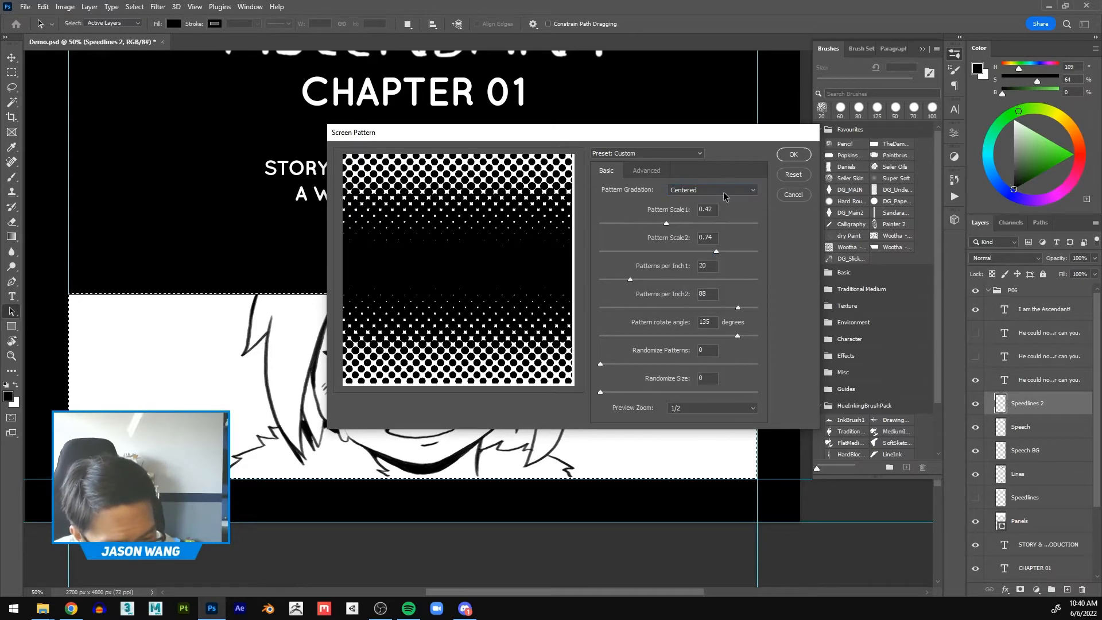
pyautogui.click(725, 194)
pyautogui.click(709, 207)
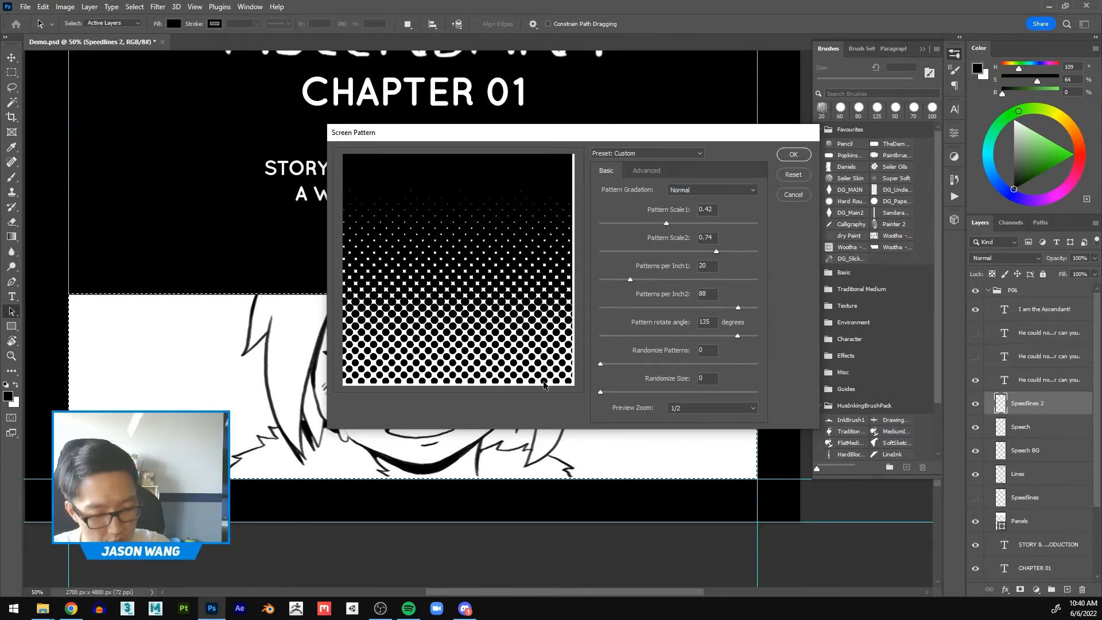
pyautogui.click(701, 191)
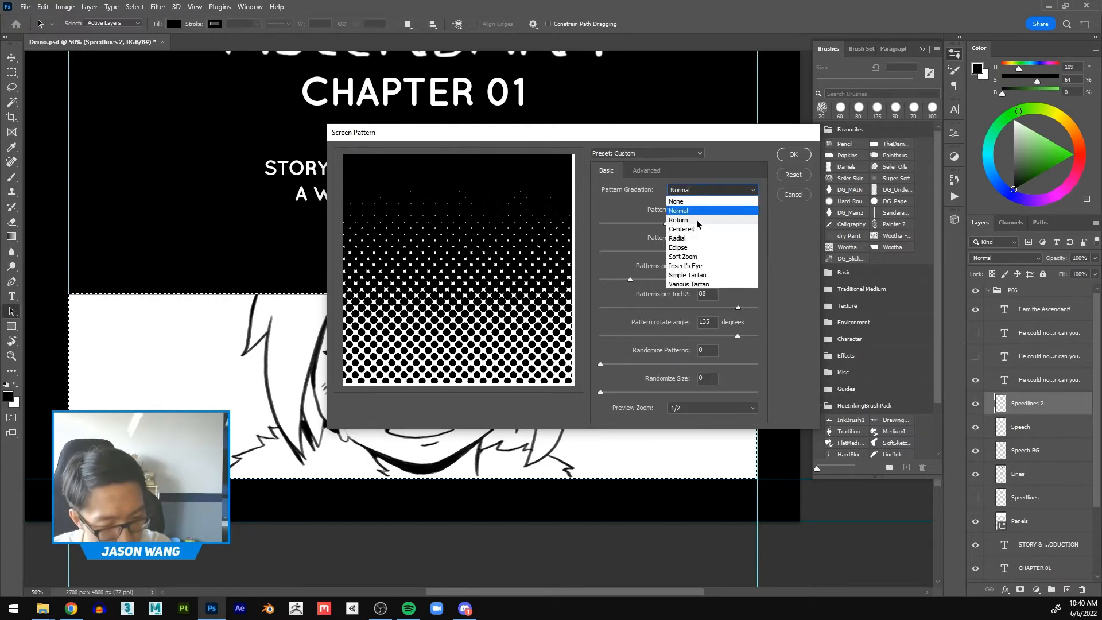
pyautogui.click(698, 237)
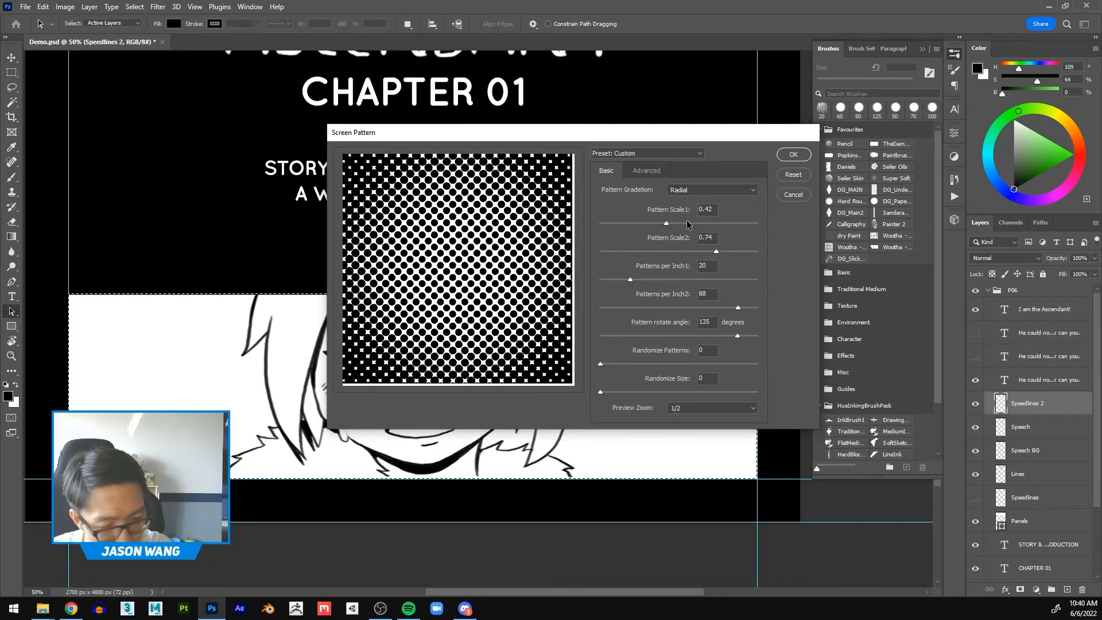
pyautogui.click(700, 190)
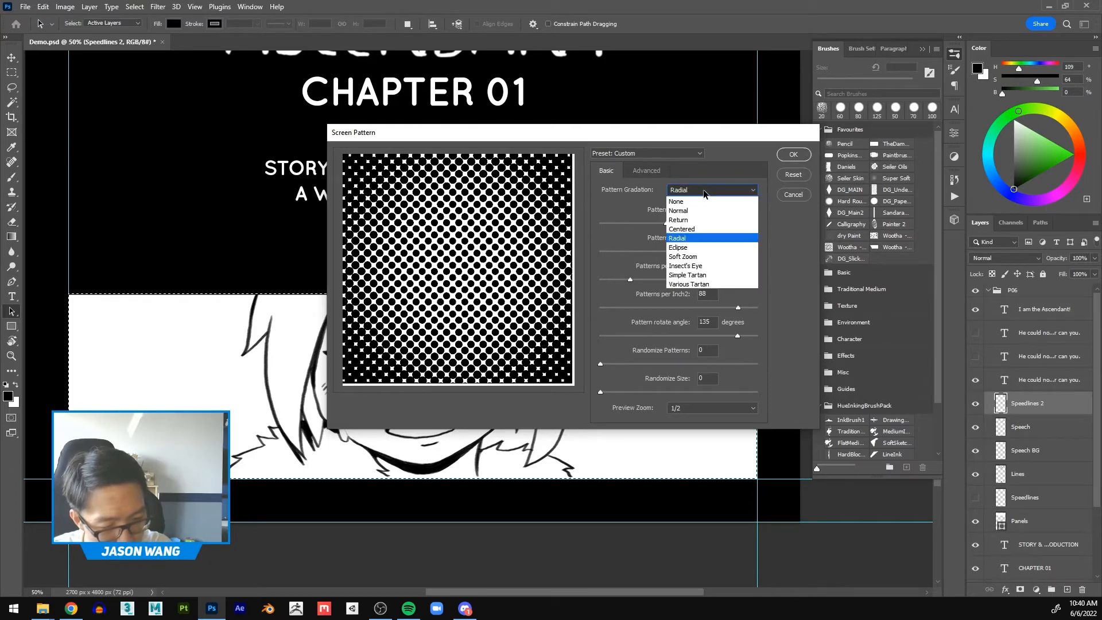
pyautogui.click(696, 248)
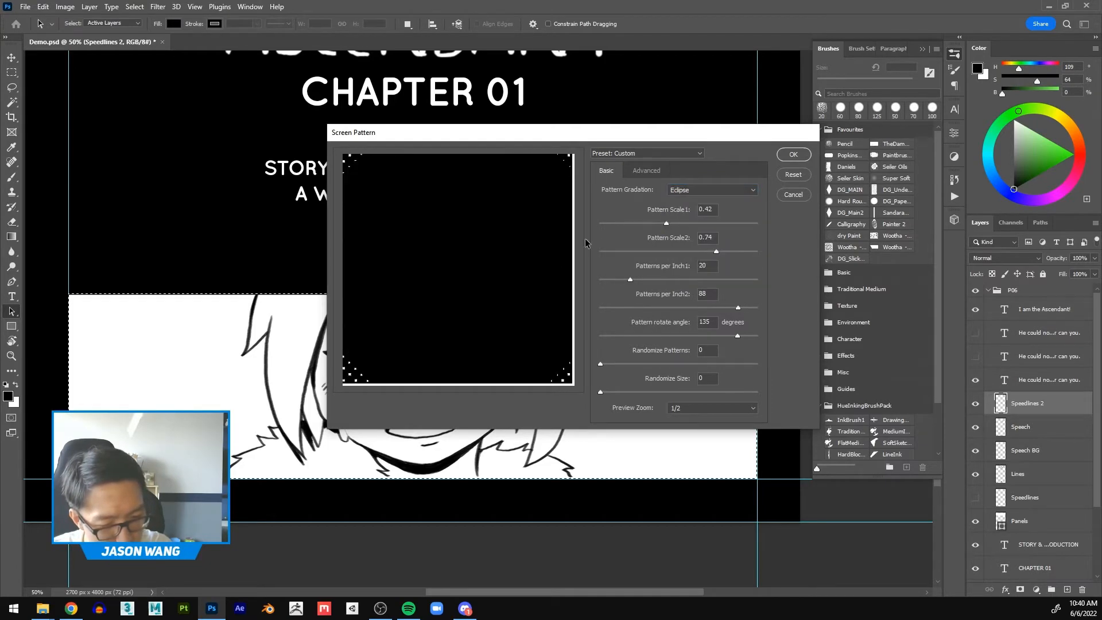
# Step: Set the pattern gradation to Normal and fill the selected panel with the screen pattern
pyautogui.click(715, 193)
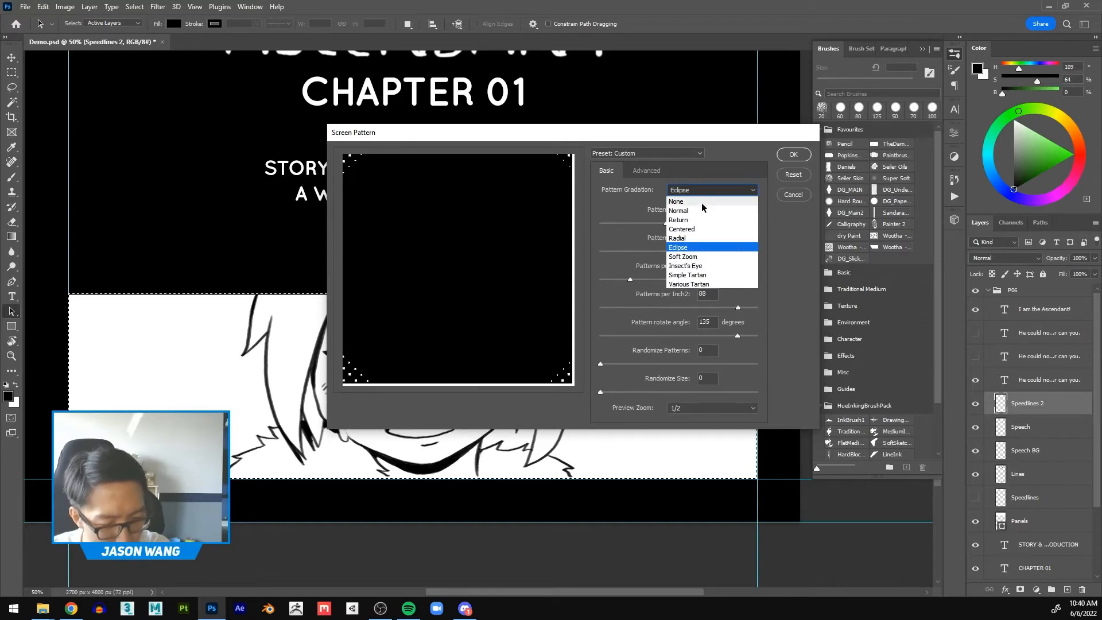
pyautogui.click(705, 210)
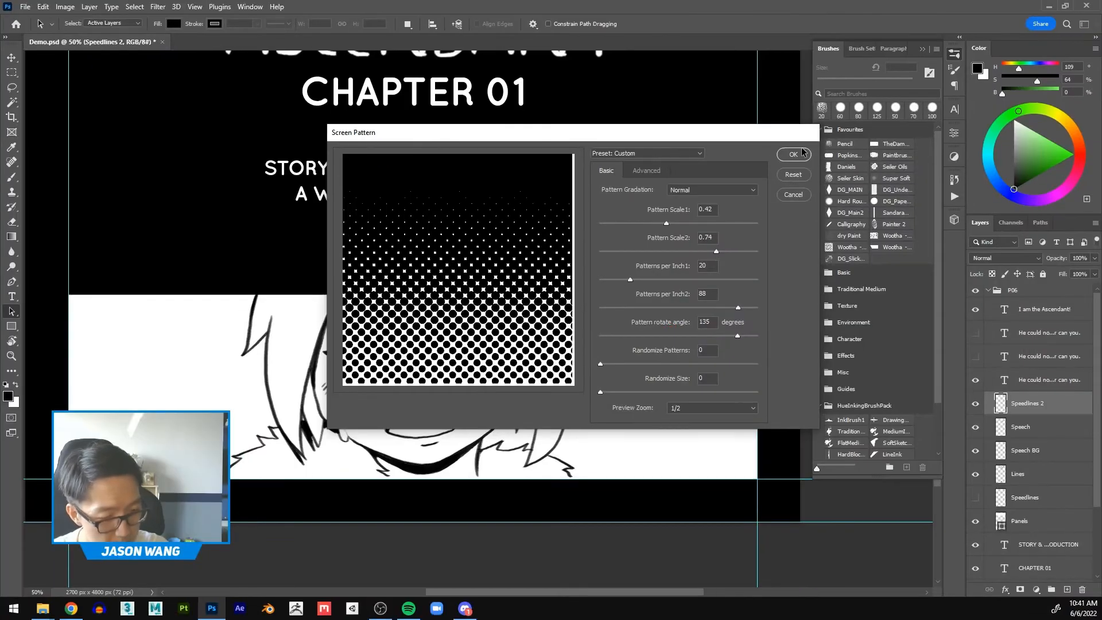
pyautogui.click(903, 68)
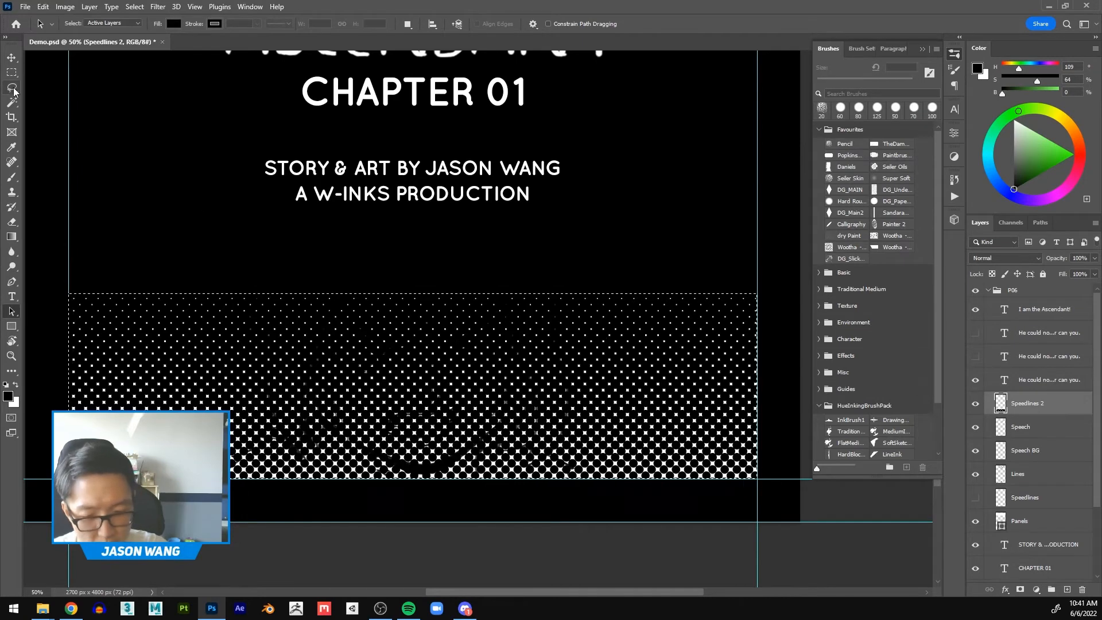
# Step: Deselect the panel and lower the opacity of the Speedlines 2 layer to 57% so the character drawing shows through the halftone
pyautogui.press('m')
pyautogui.rightClick(597, 364)
pyautogui.click(597, 362)
pyautogui.rightClick(622, 363)
pyautogui.click(635, 369)
pyautogui.click(976, 405)
pyautogui.click(976, 405)
pyautogui.click(975, 405)
pyautogui.click(976, 405)
pyautogui.click(1094, 258)
pyautogui.moveTo(1094, 271); pyautogui.dragTo(1063, 273)
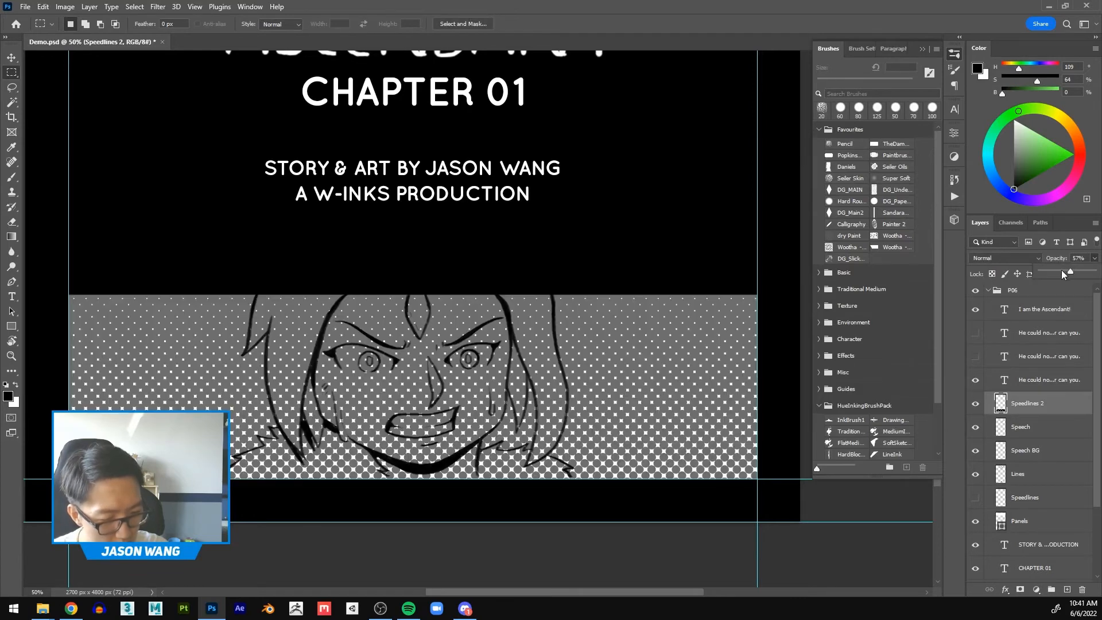
# Step: Lasso around the character's outline, invert the selection and mask the Speedlines 2 layer so the halftone covers only the background
pyautogui.click(11, 88)
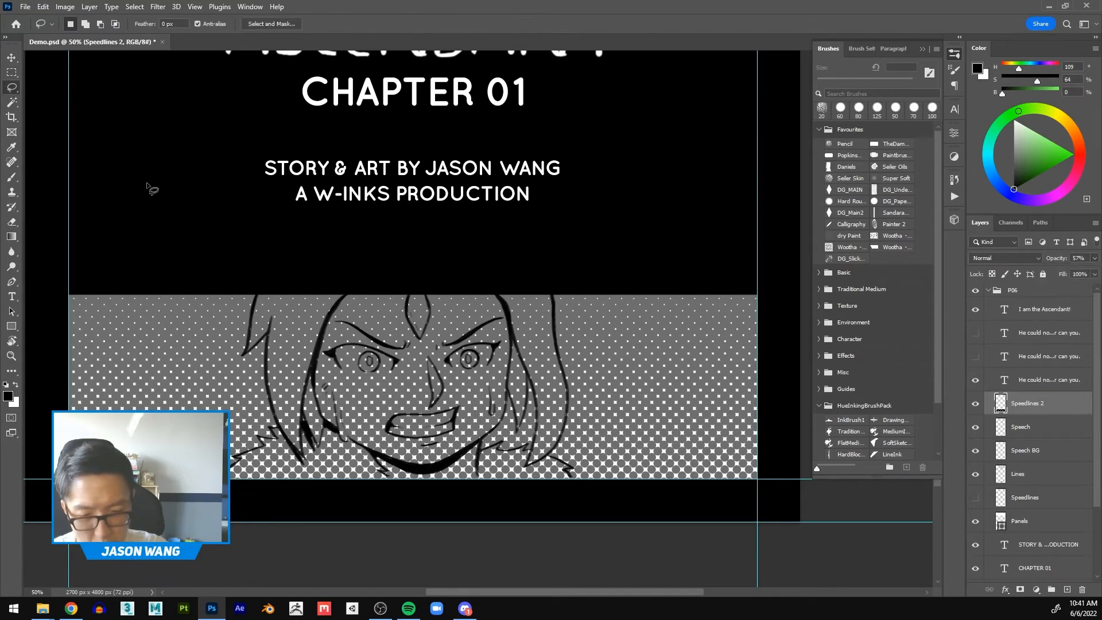
pyautogui.moveTo(548, 281)
pyautogui.mouseDown()
pyautogui.moveTo(568, 417)
pyautogui.moveTo(546, 454)
pyautogui.moveTo(574, 481)
pyautogui.moveTo(422, 514)
pyautogui.moveTo(225, 494)
pyautogui.moveTo(276, 429)
pyautogui.moveTo(267, 343)
pyautogui.moveTo(247, 353)
pyautogui.moveTo(259, 307)
pyautogui.moveTo(471, 241)
pyautogui.mouseUp()
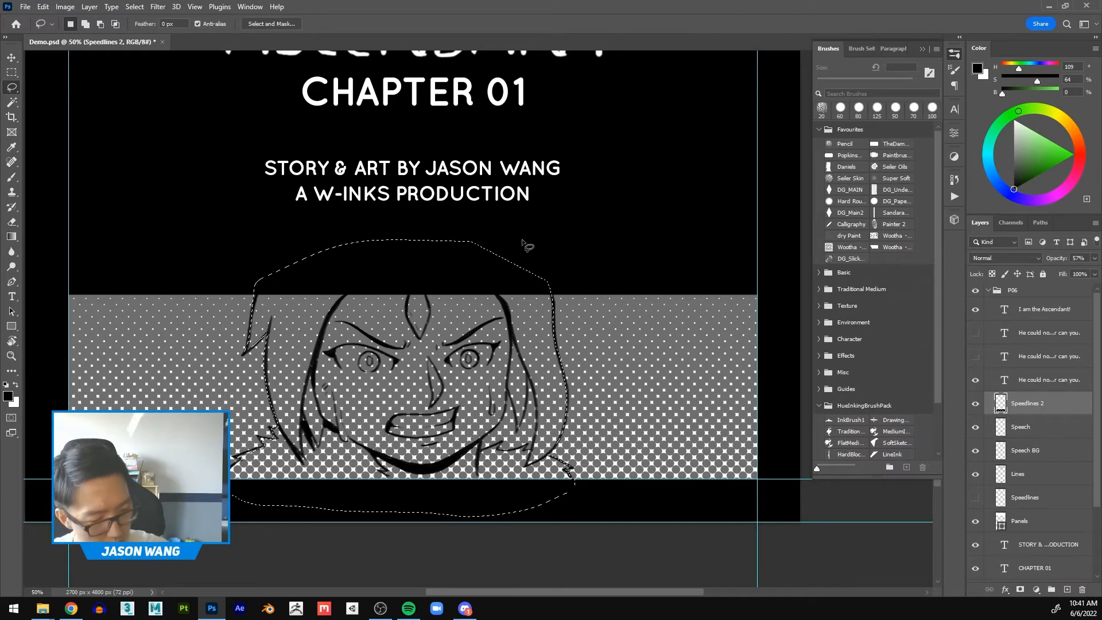
pyautogui.hotkey('ctrl', 'shift', 'i')
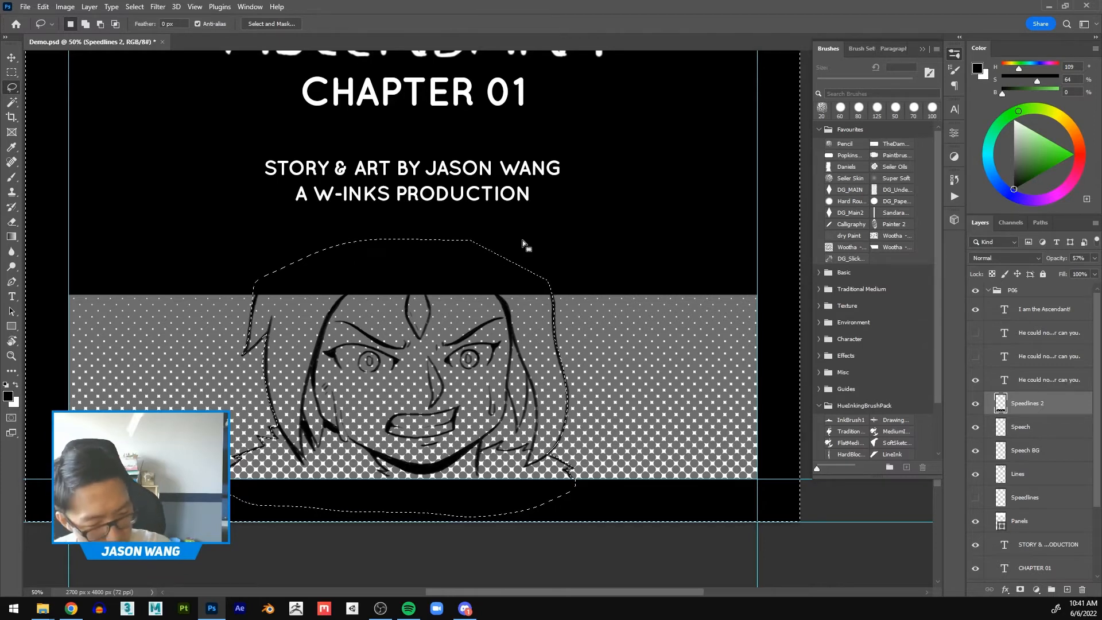
pyautogui.click(1020, 589)
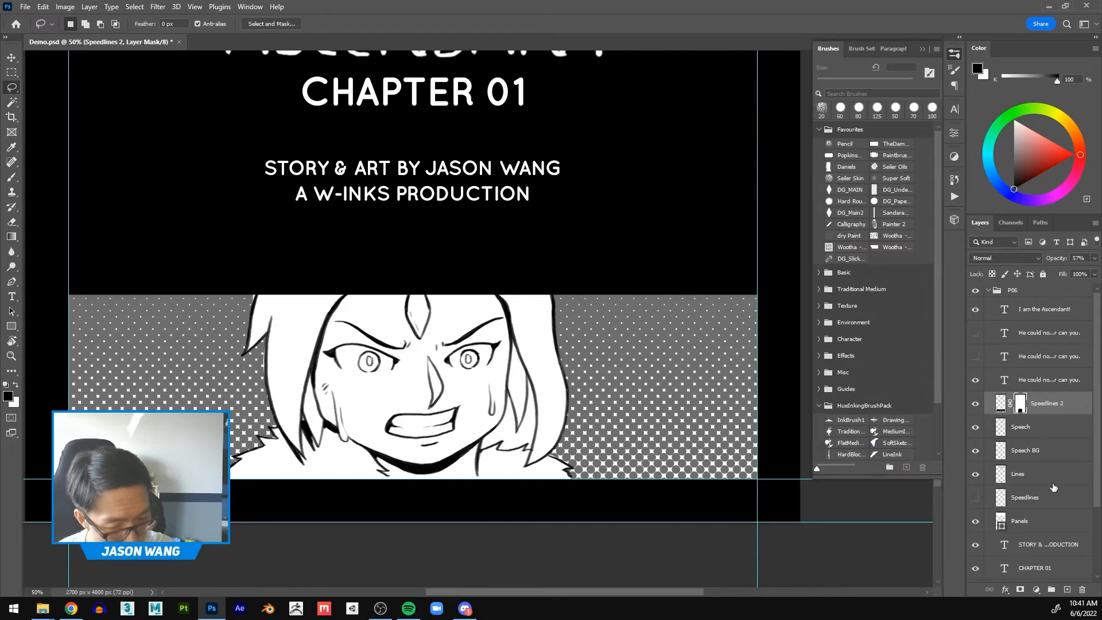
# Step: Restore the Speedlines 2 layer's opacity to 100% to view the finished halftone background, and delete the layer
pyautogui.click(1094, 257)
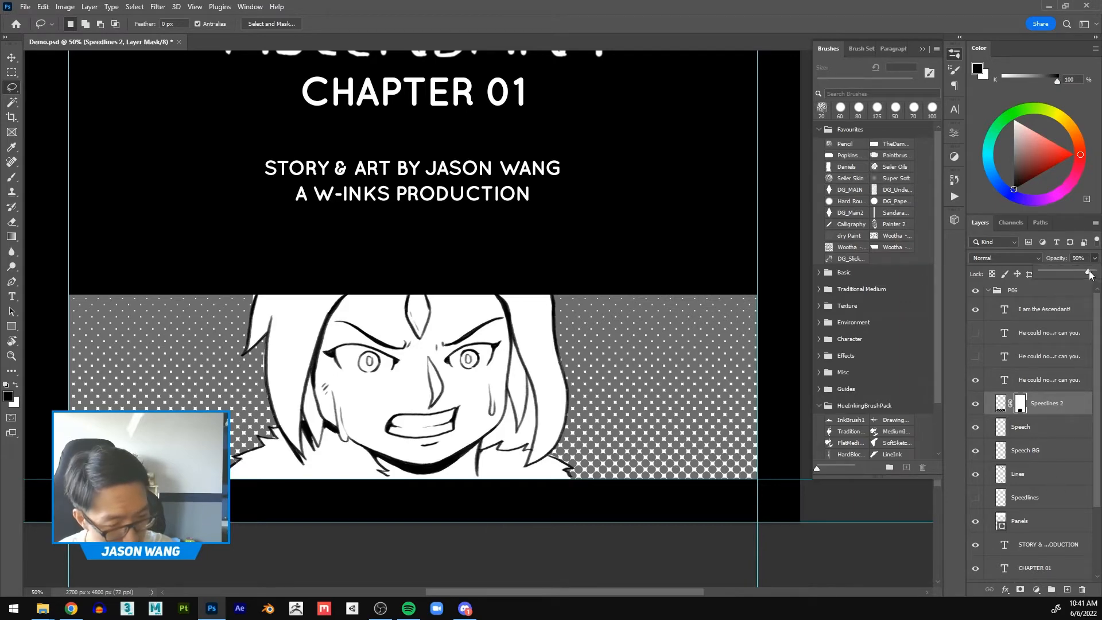
pyautogui.click(1093, 271)
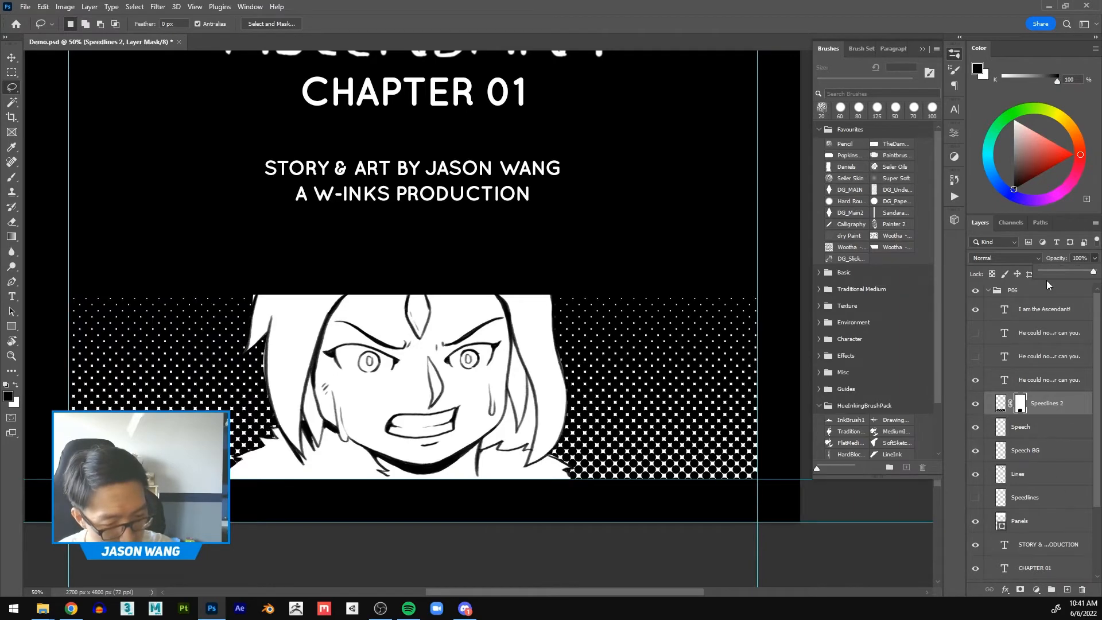
pyautogui.click(12, 356)
pyautogui.keyDown('alt'); pyautogui.click(460, 368); pyautogui.keyUp('alt')
pyautogui.keyDown('alt'); pyautogui.click(460, 369); pyautogui.keyUp('alt')
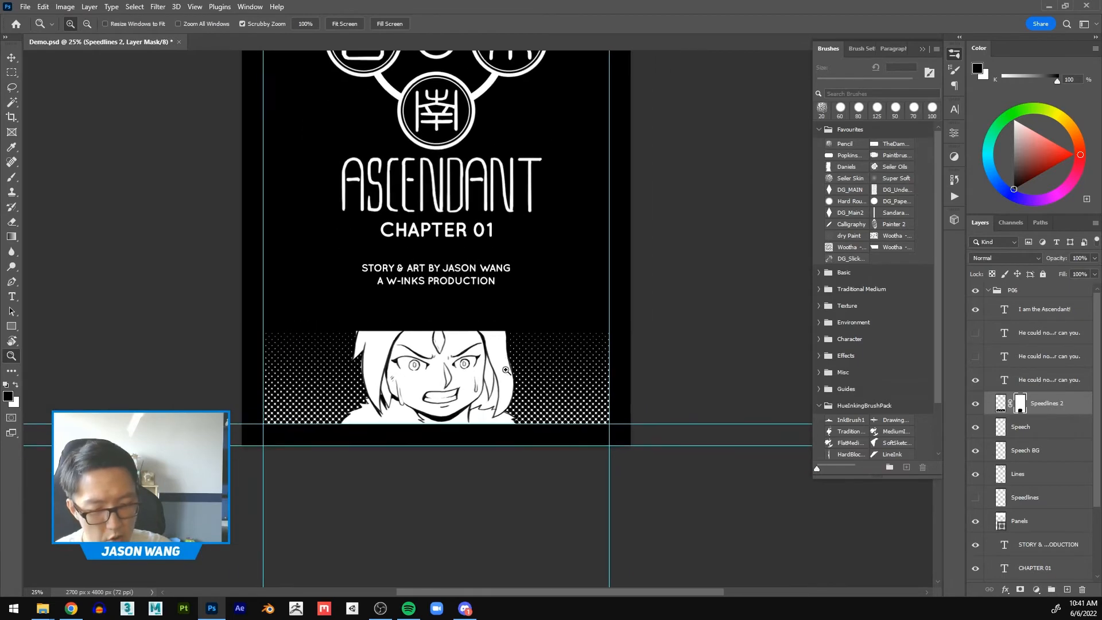
pyautogui.click(504, 358)
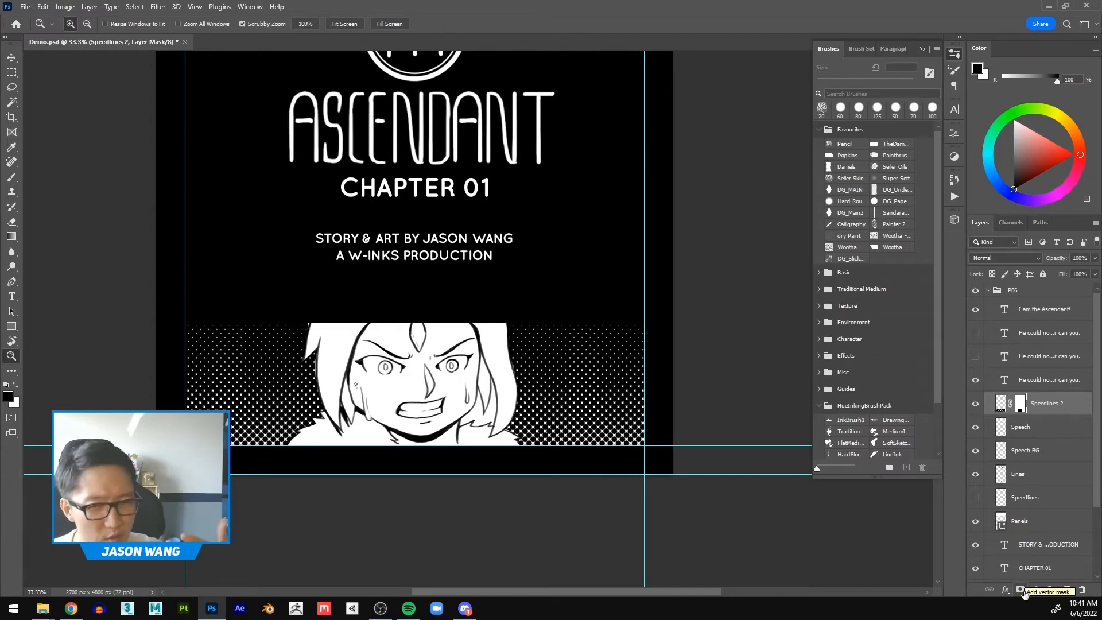
pyautogui.moveTo(1056, 406); pyautogui.dragTo(1082, 590)
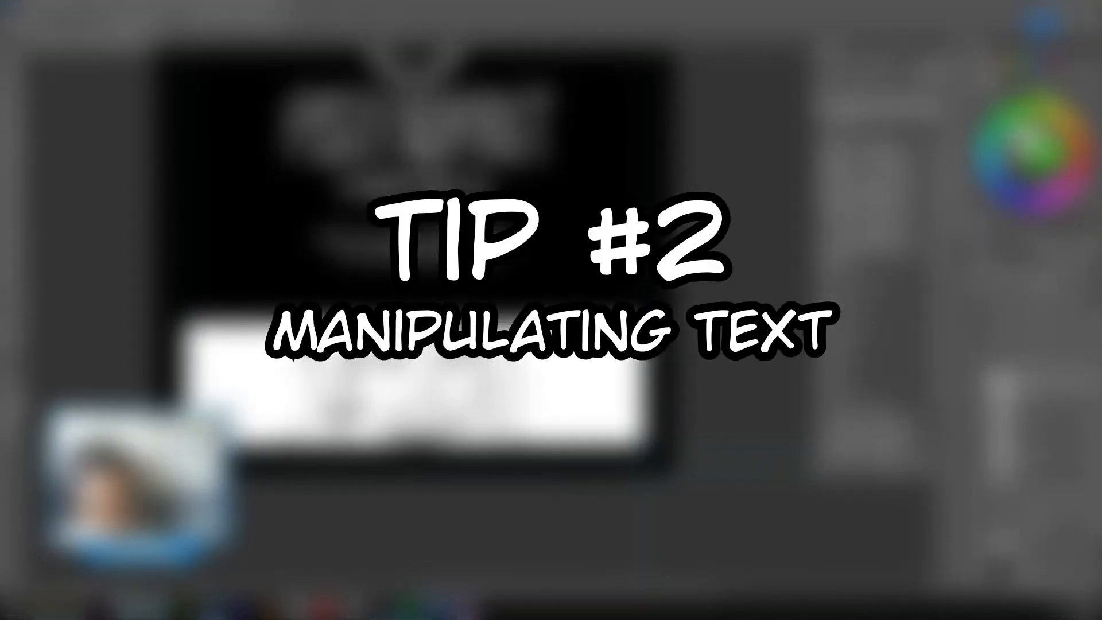
# Step: Add a one-line text in white (ffffff) below the page's first panel, reading "Hi my name is" followed by the artist's first name
pyautogui.scroll(6, 413, 321)
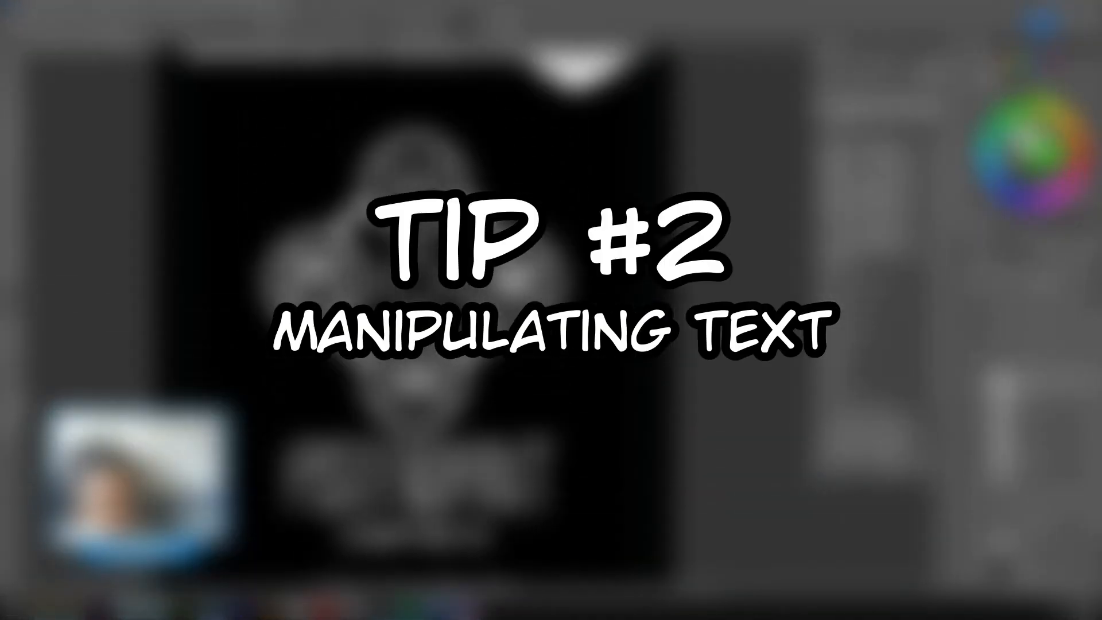
pyautogui.scroll(8, 413, 321)
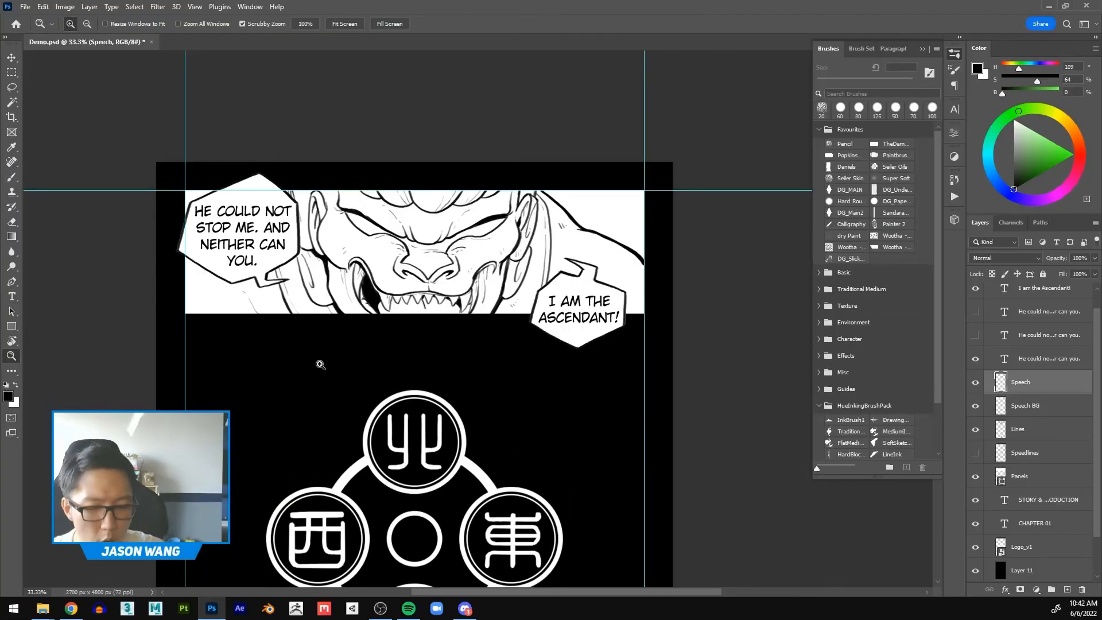
pyautogui.click(319, 364)
pyautogui.moveTo(413, 369); pyautogui.dragTo(423, 393)
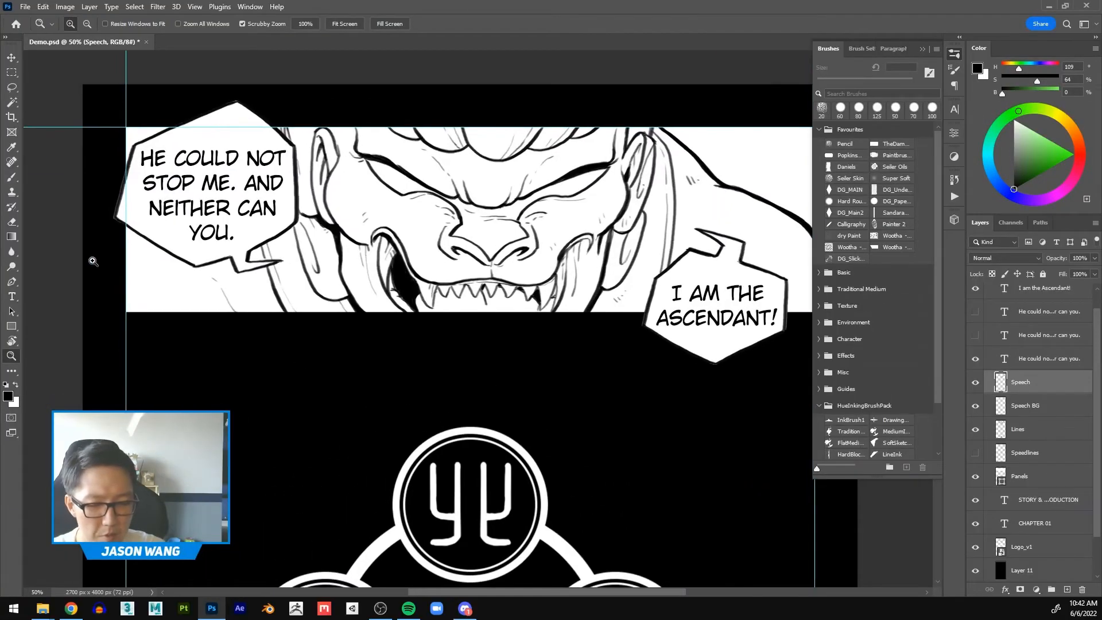
pyautogui.click(11, 296)
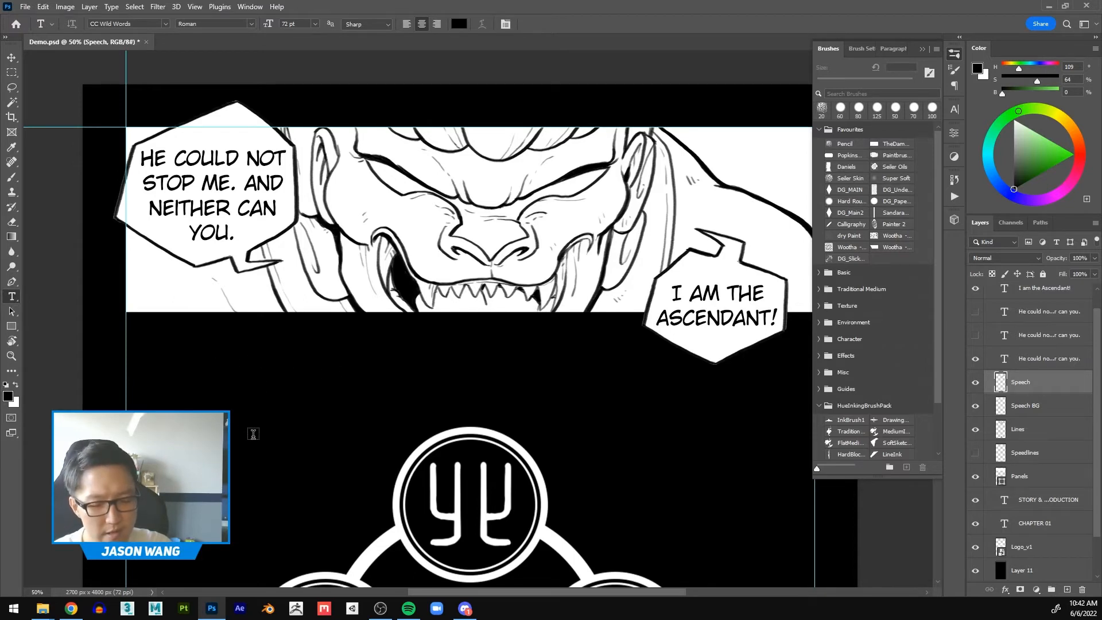
pyautogui.click(216, 357)
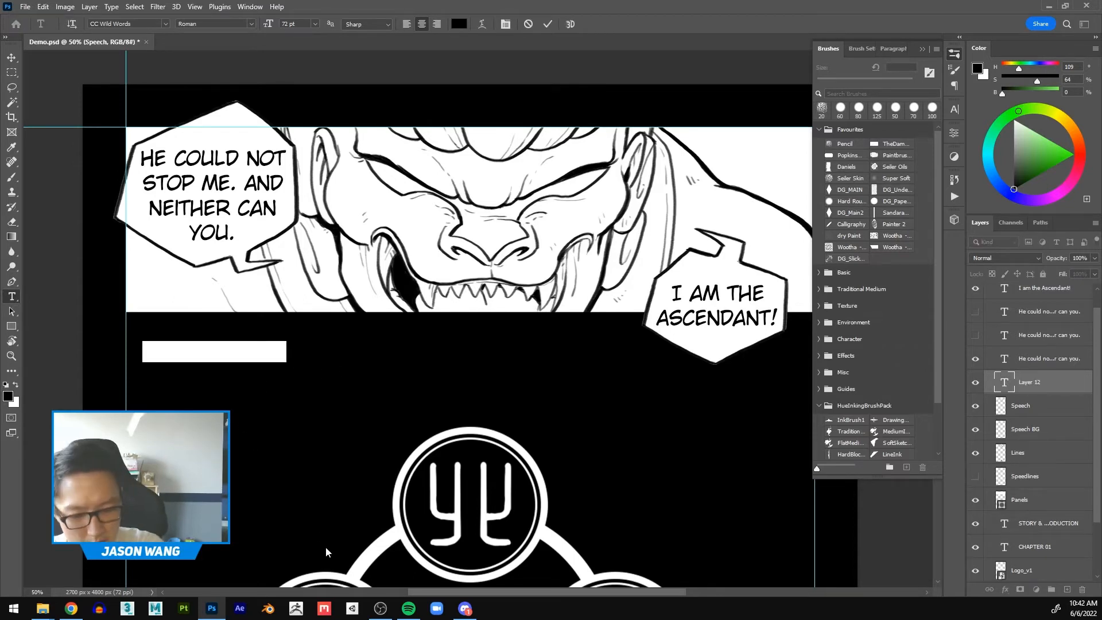
pyautogui.click(459, 24)
pyautogui.write('ffffff')
pyautogui.click(979, 383)
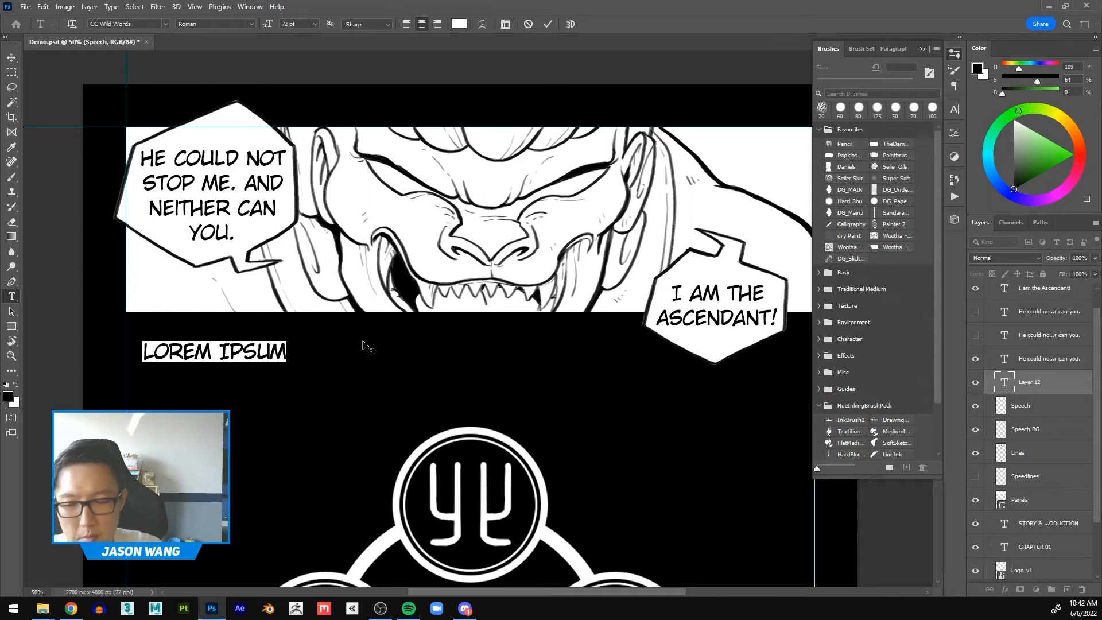
pyautogui.write('Hi. MY NA')
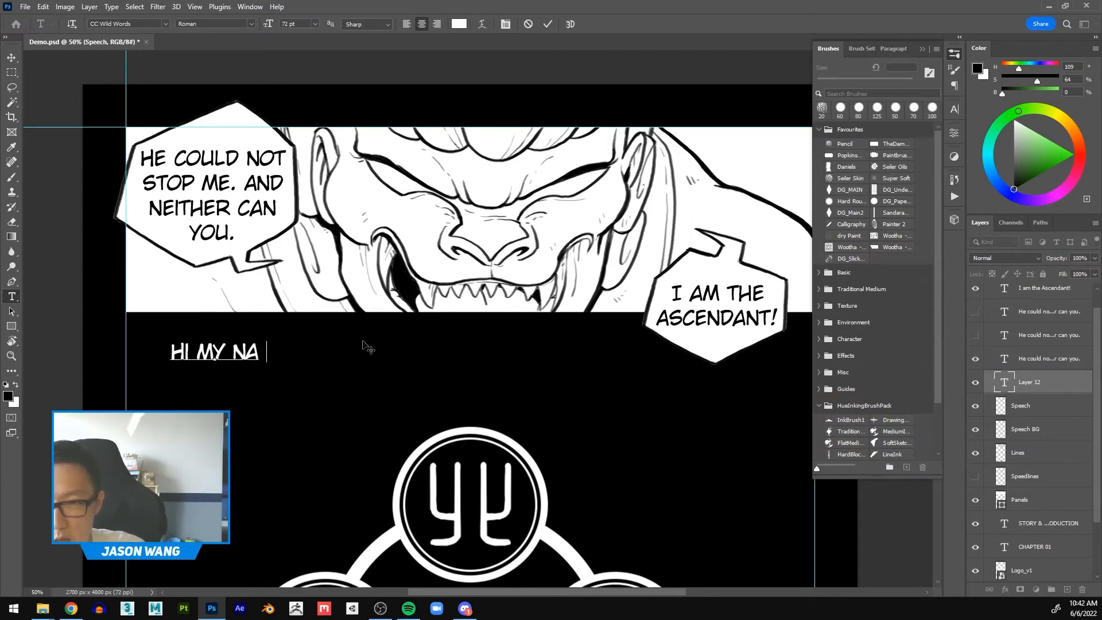
pyautogui.write('ME IS JASON')
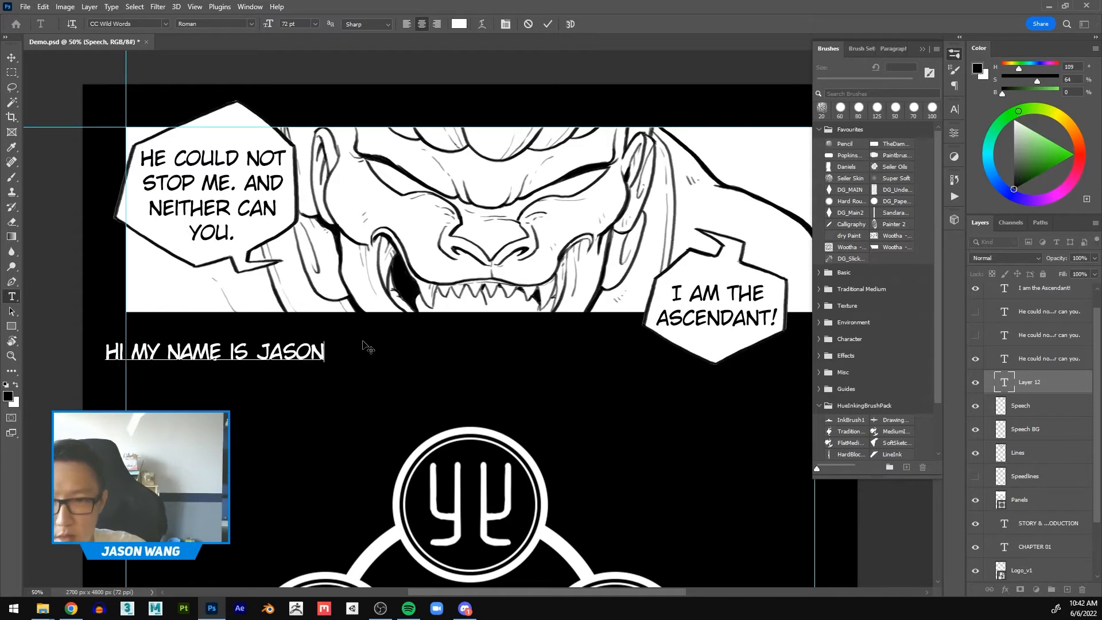
# Step: Move the introduction text to the right of the vertical guide and delete its layer
pyautogui.click(11, 57)
pyautogui.moveTo(291, 352); pyautogui.dragTo(382, 365)
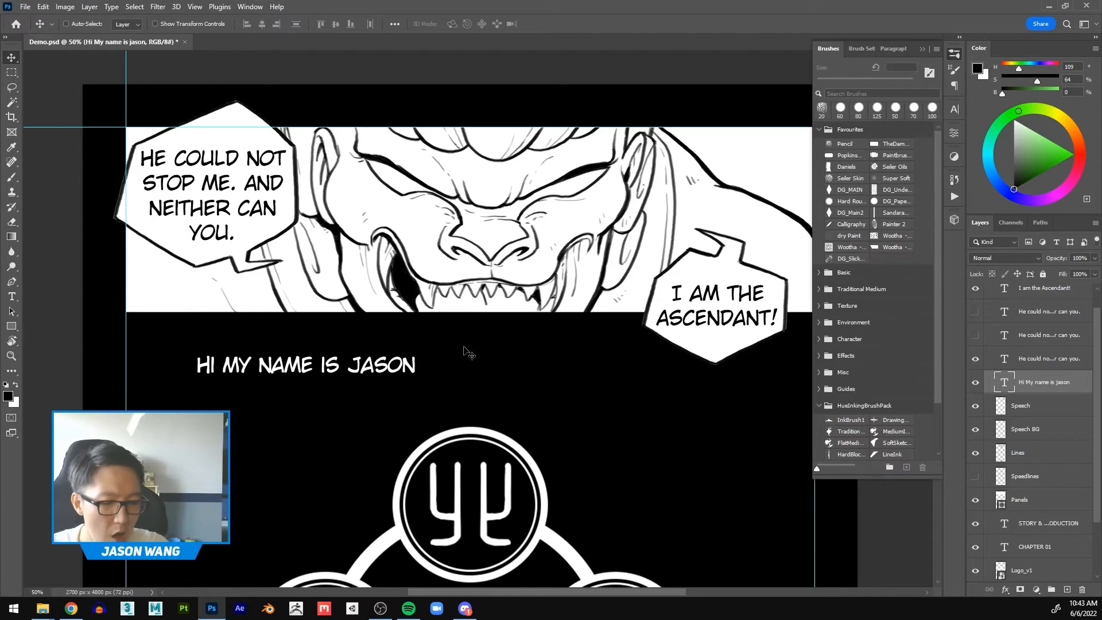
pyautogui.moveTo(1065, 392); pyautogui.dragTo(1082, 590)
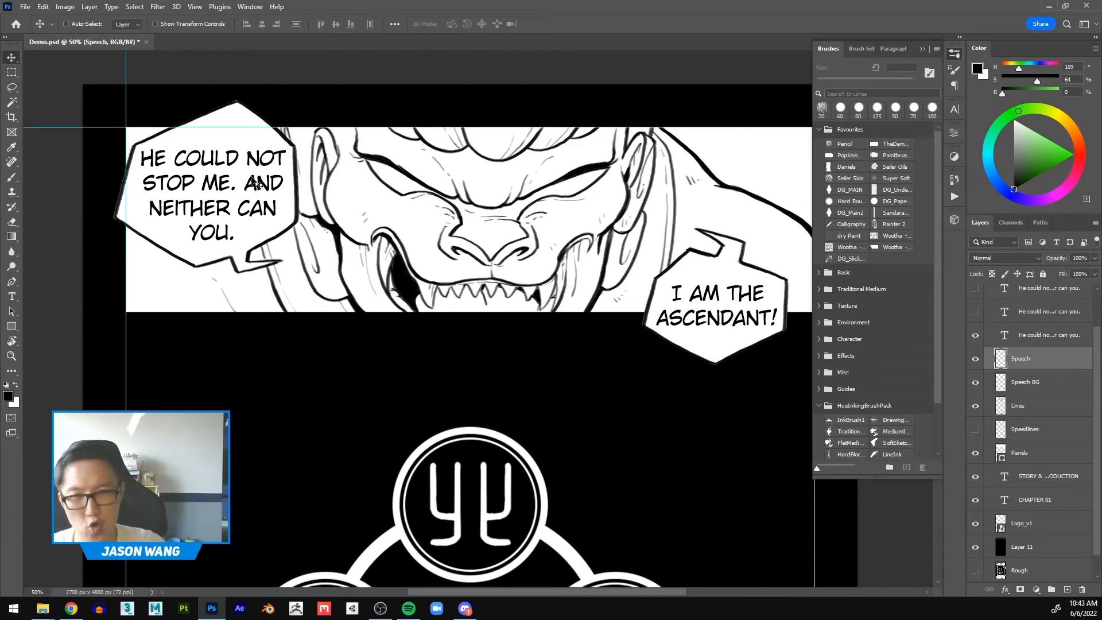
# Step: Show the two hidden "He could not stop me. And neither can you." text layers and nudge the single-line version slightly left
pyautogui.scroll(2, 1010, 375)
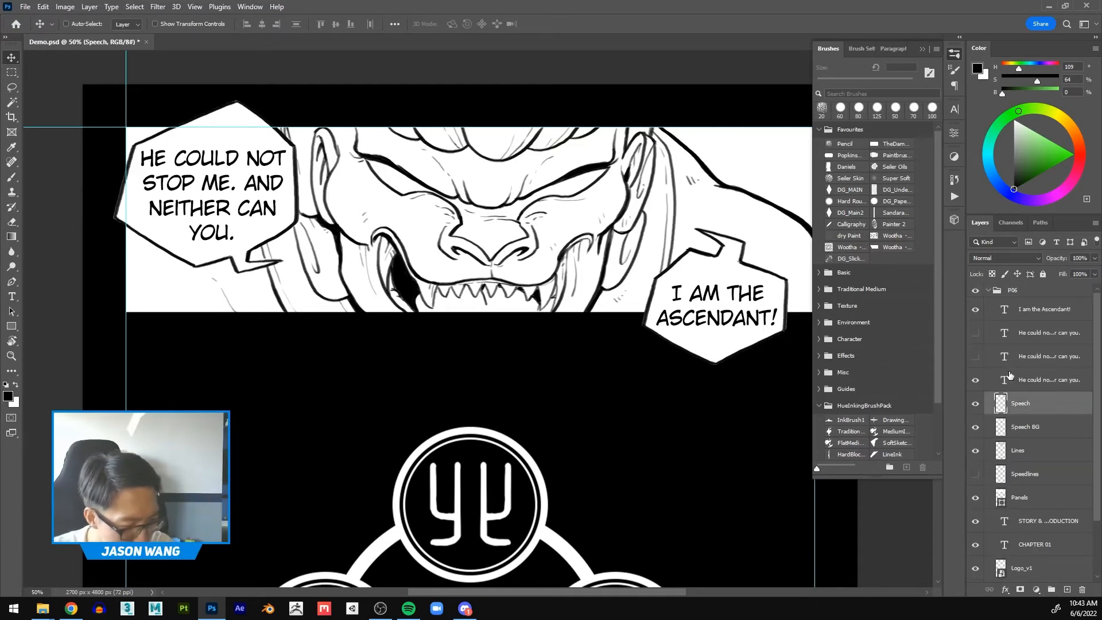
pyautogui.click(975, 357)
pyautogui.click(976, 334)
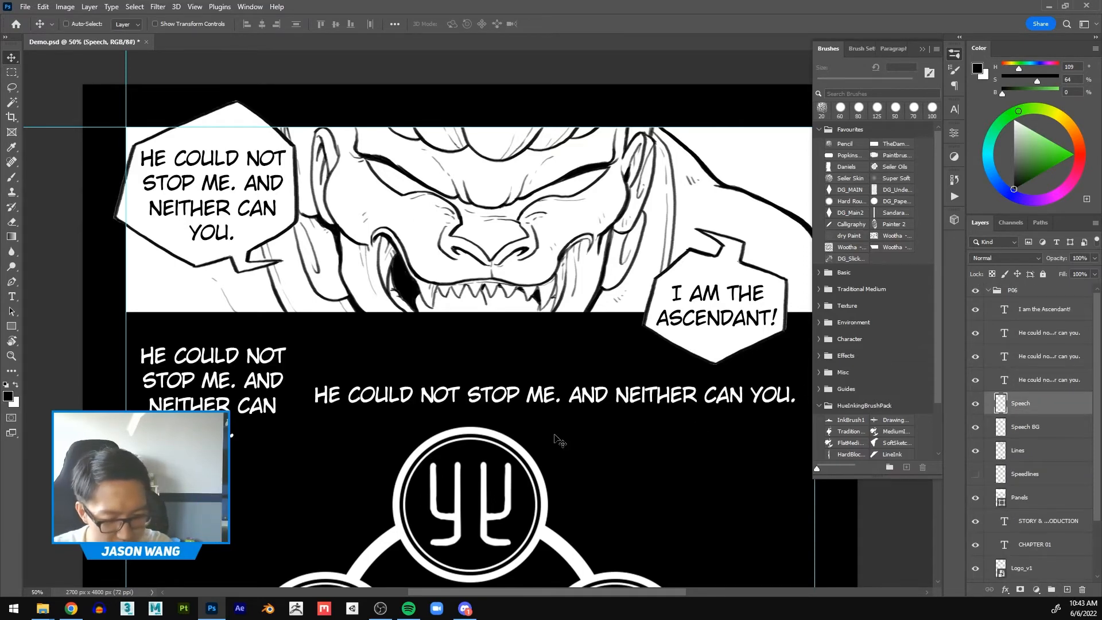
pyautogui.moveTo(558, 327); pyautogui.dragTo(515, 264)
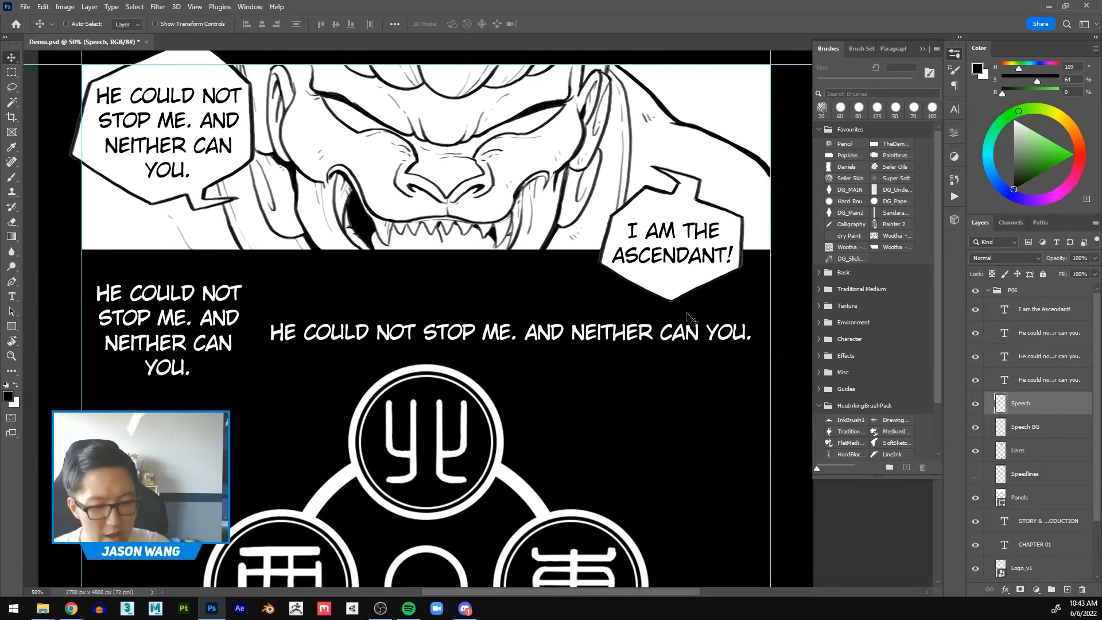
pyautogui.click(1038, 357)
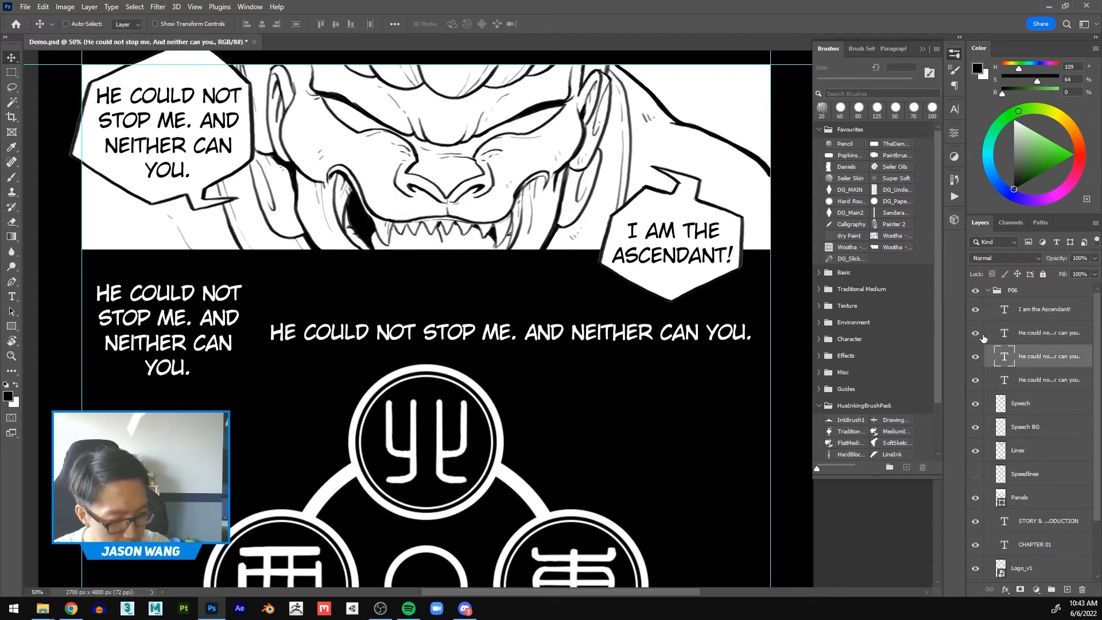
pyautogui.click(1055, 339)
pyautogui.moveTo(587, 316)
pyautogui.mouseDown()
pyautogui.moveTo(602, 330)
pyautogui.moveTo(584, 318)
pyautogui.mouseUp()
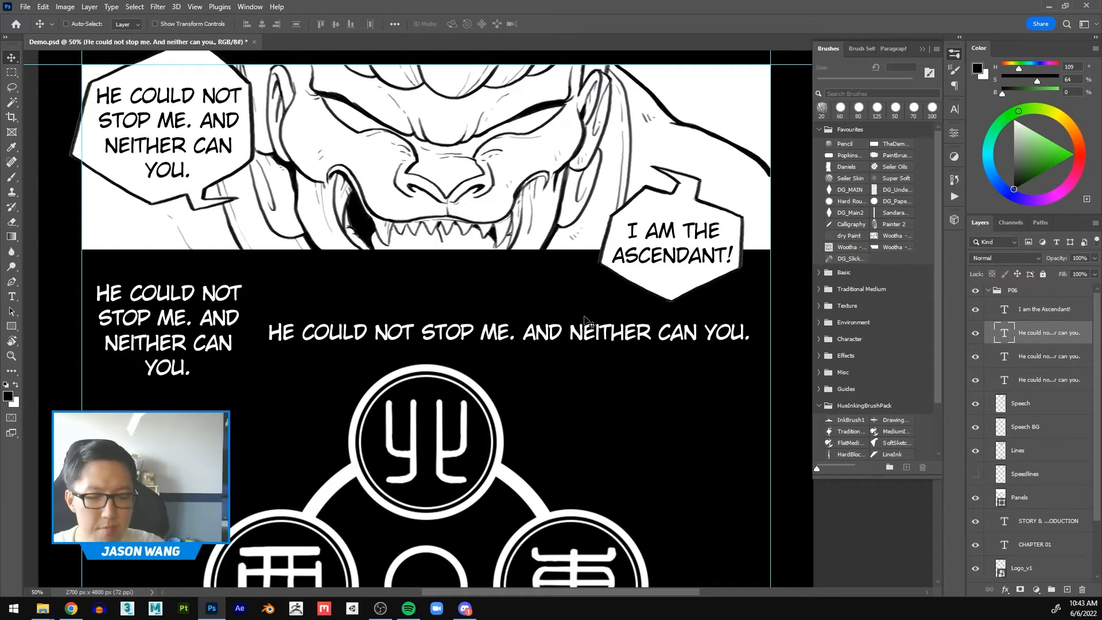
# Step: Draw a white paragraph text box reading "Hi my name is" with the artist's first name on a second line, and delete its layer
pyautogui.moveTo(319, 349); pyautogui.dragTo(355, 286)
pyautogui.click(11, 296)
pyautogui.moveTo(154, 361); pyautogui.dragTo(312, 503)
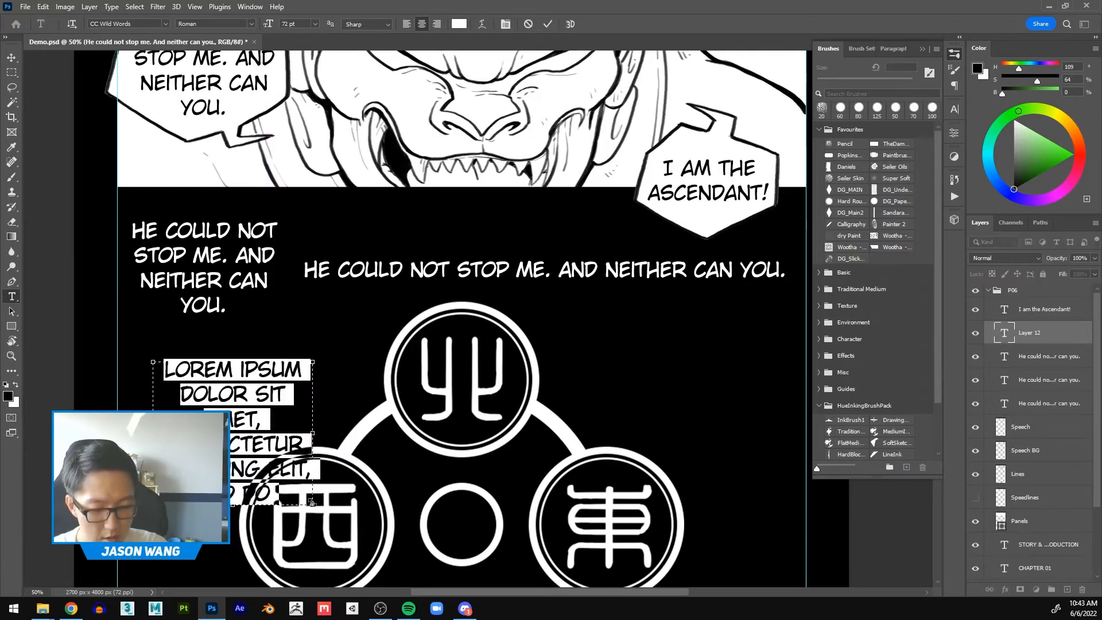
pyautogui.write('HI MY NAME IS')
pyautogui.press('Return')
pyautogui.write('JASON')
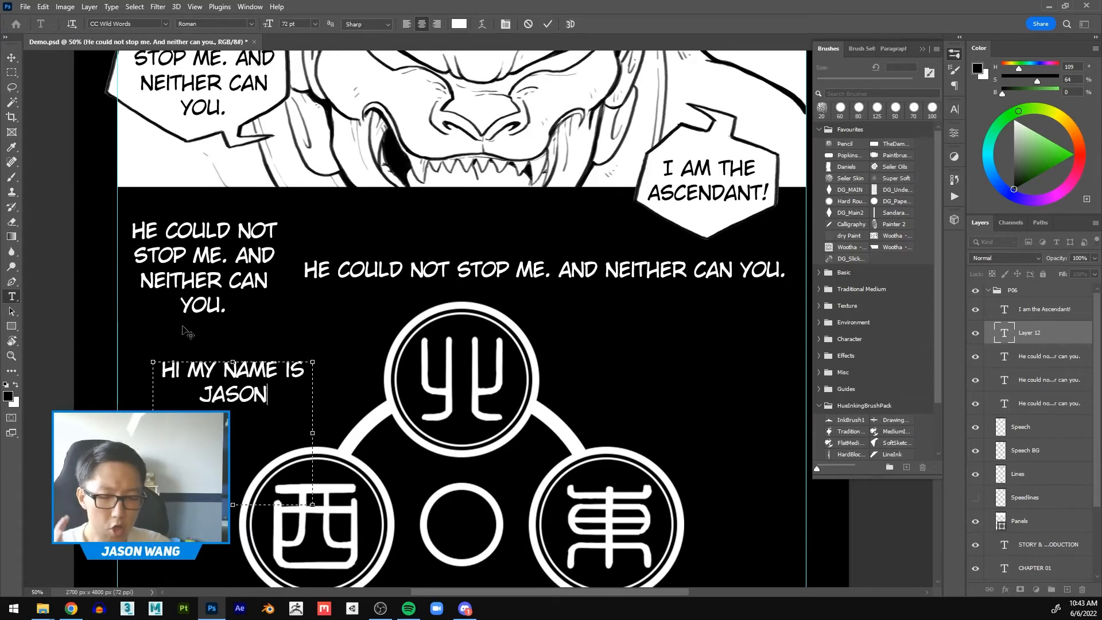
pyautogui.click(11, 57)
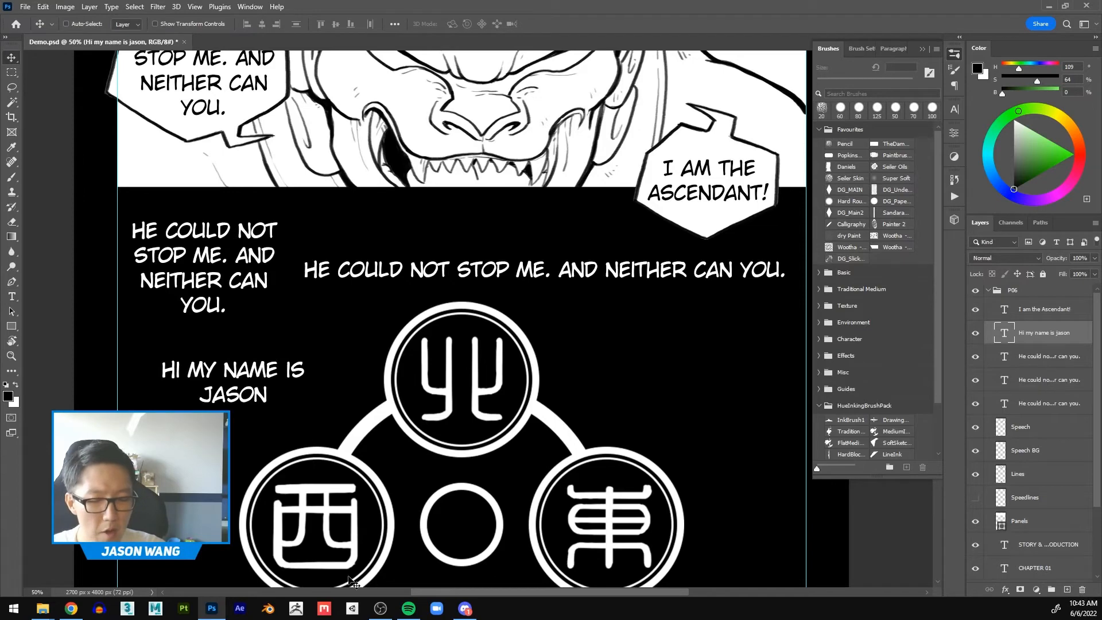
pyautogui.moveTo(1071, 338); pyautogui.dragTo(1082, 590)
# Step: Move the white four-line paragraph version of "He could not stop me. And neither can you." down below the single-line version
pyautogui.scroll(2, 328, 314)
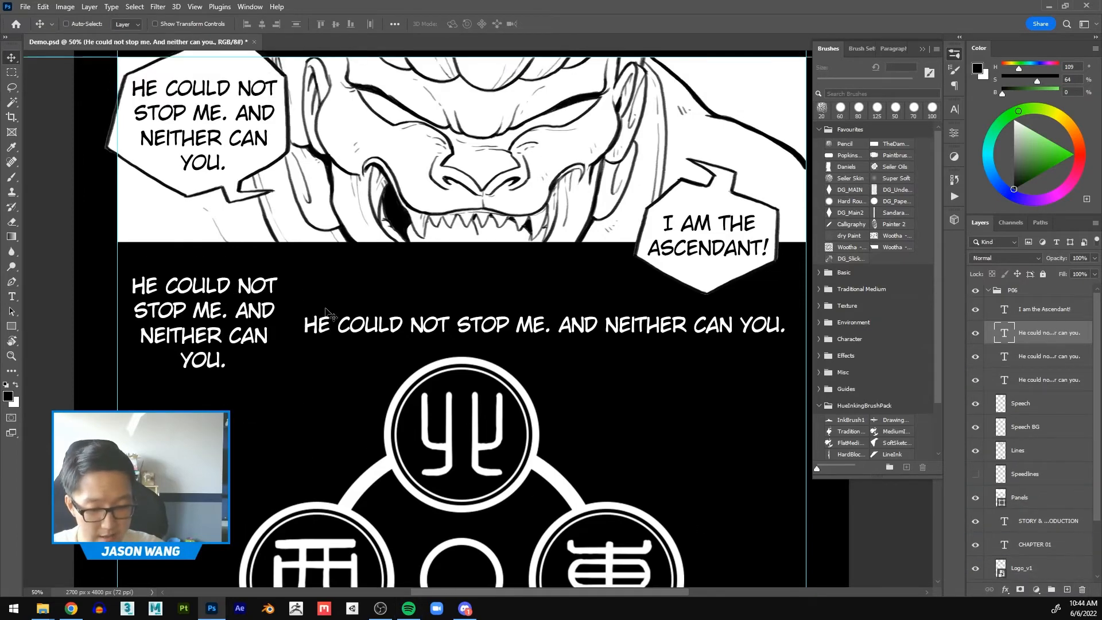
pyautogui.scroll(3, 328, 314)
pyautogui.scroll(-1, 304, 238)
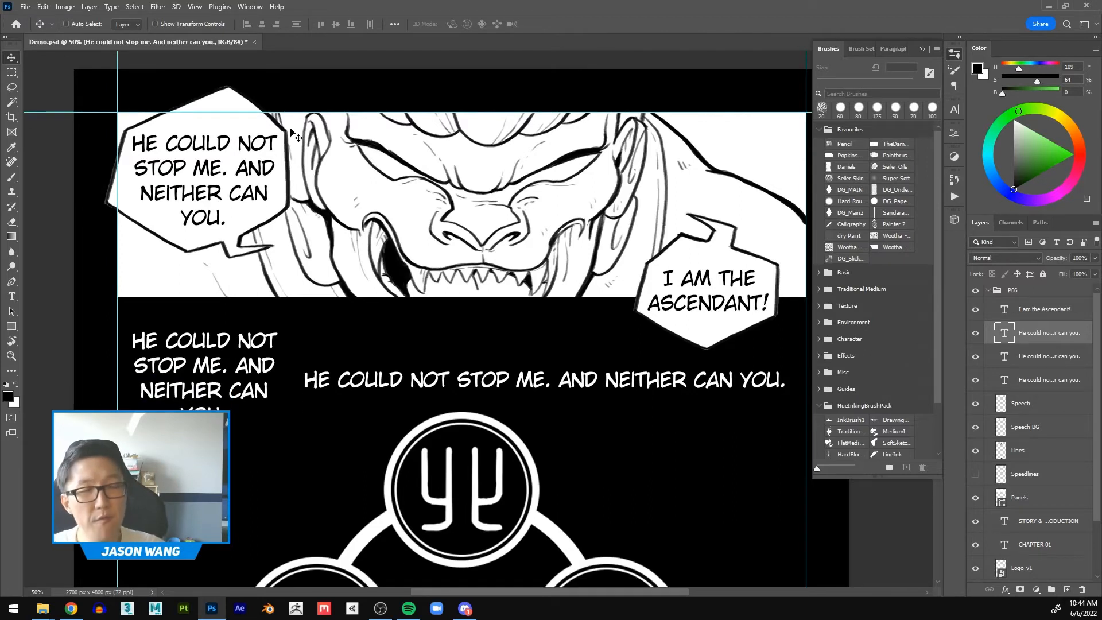
pyautogui.click(1050, 359)
pyautogui.click(976, 357)
pyautogui.moveTo(315, 409); pyautogui.dragTo(338, 497)
# Step: Widen the paragraph text box until its dialogue wraps onto two lines, and nudge the text slightly down
pyautogui.click(12, 297)
pyautogui.click(253, 446)
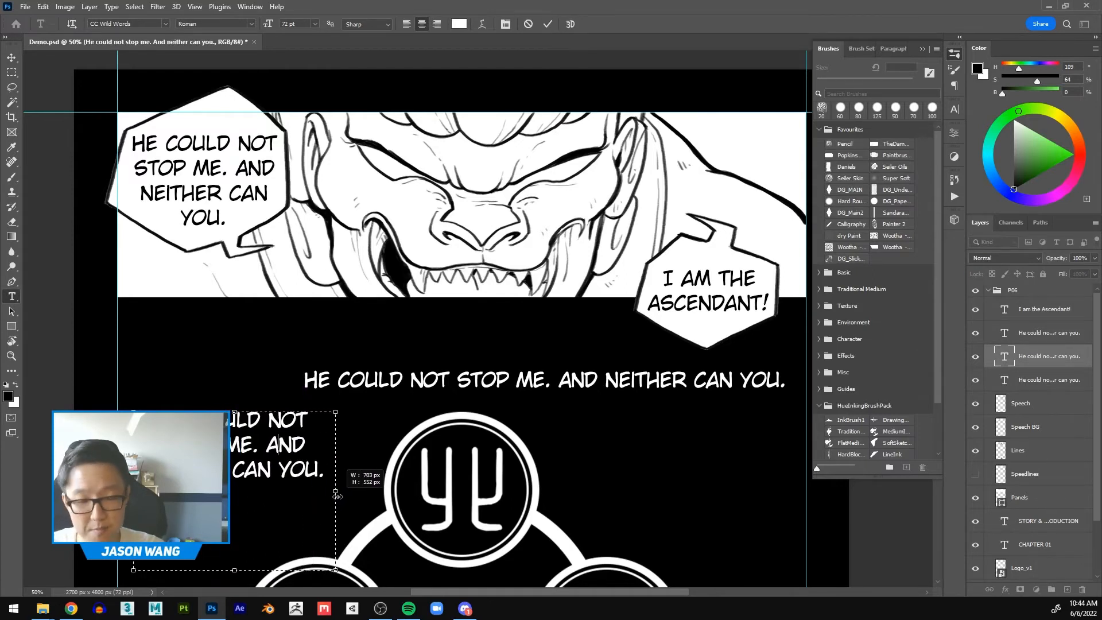
pyautogui.moveTo(338, 496); pyautogui.dragTo(387, 498)
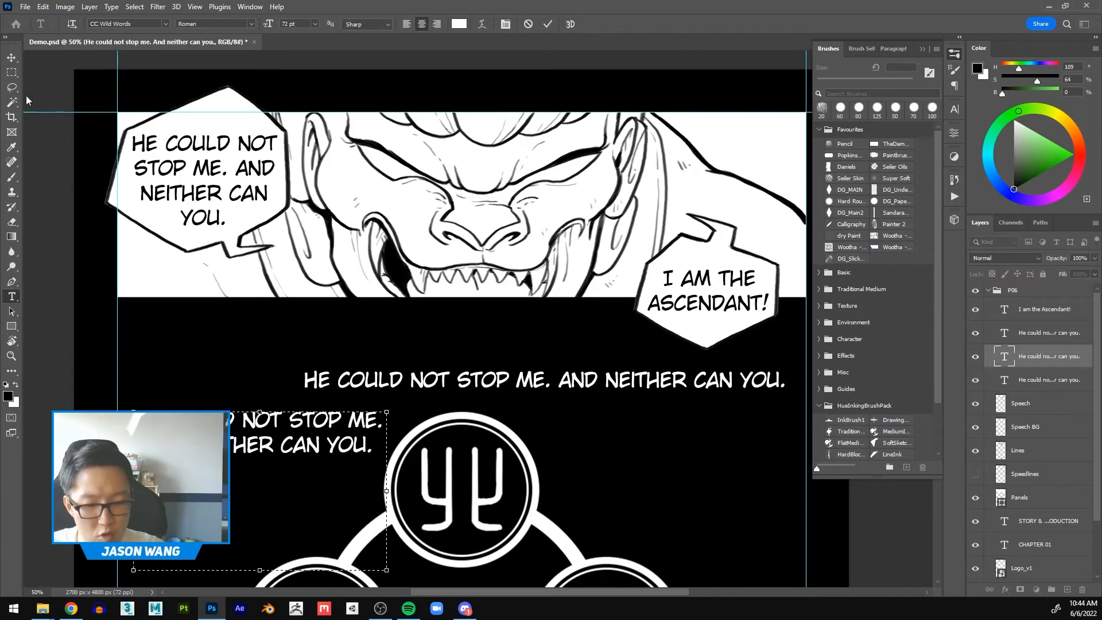
pyautogui.click(10, 59)
pyautogui.moveTo(287, 435); pyautogui.dragTo(281, 451)
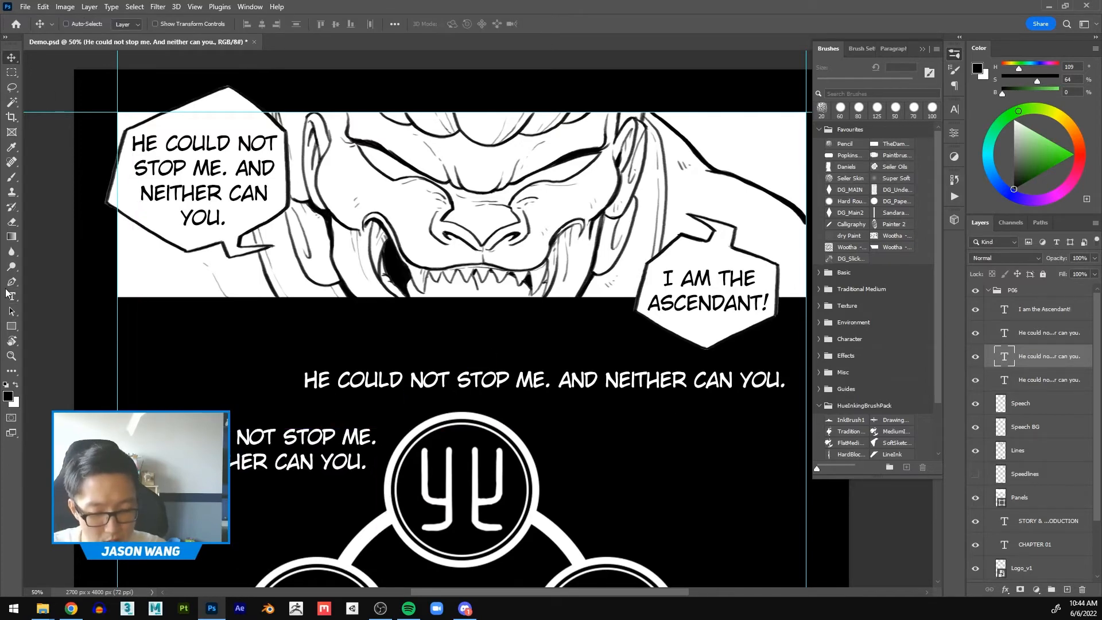
# Step: Break the single-line dialogue into four lines after "not", "And" and "can", and move it up just below the panel
pyautogui.click(12, 296)
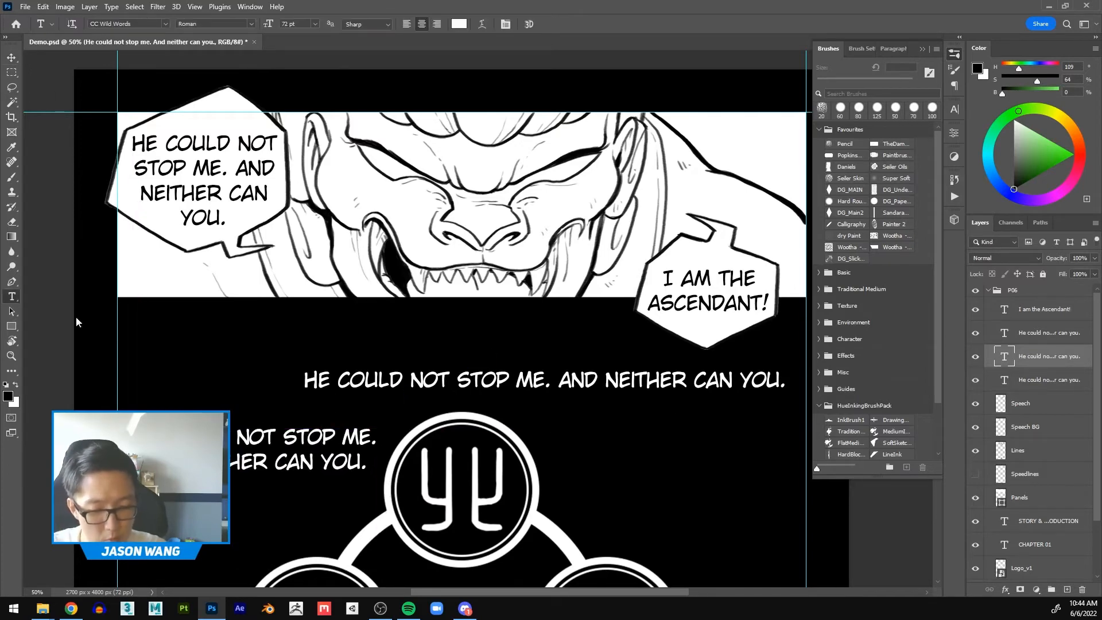
pyautogui.click(560, 379)
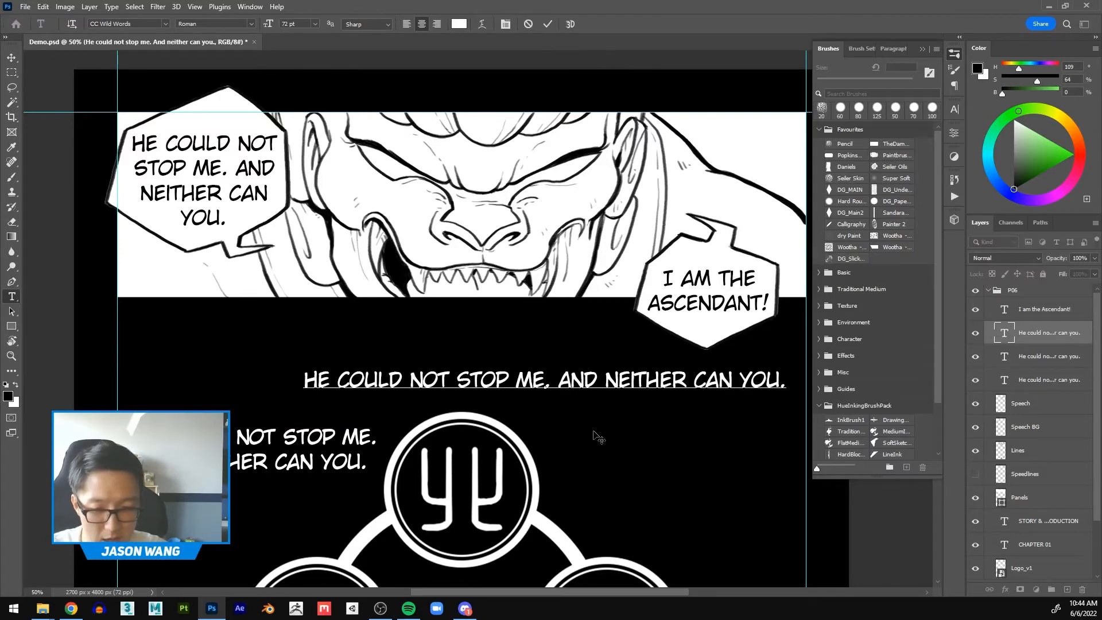
pyautogui.click(454, 379)
pyautogui.press('BackSpace')
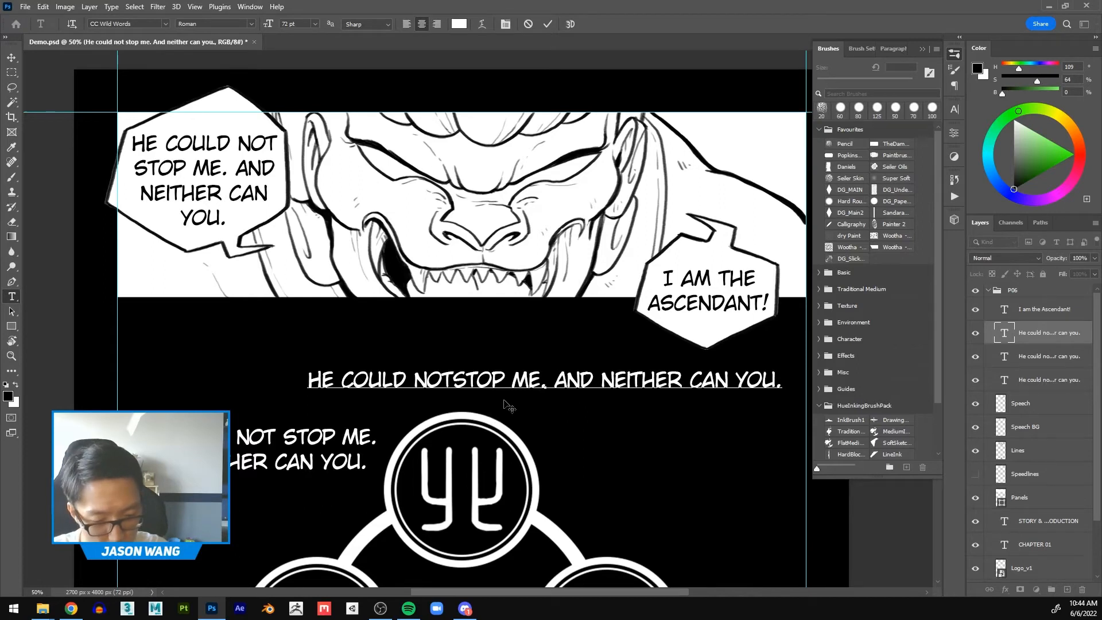
pyautogui.press('Return')
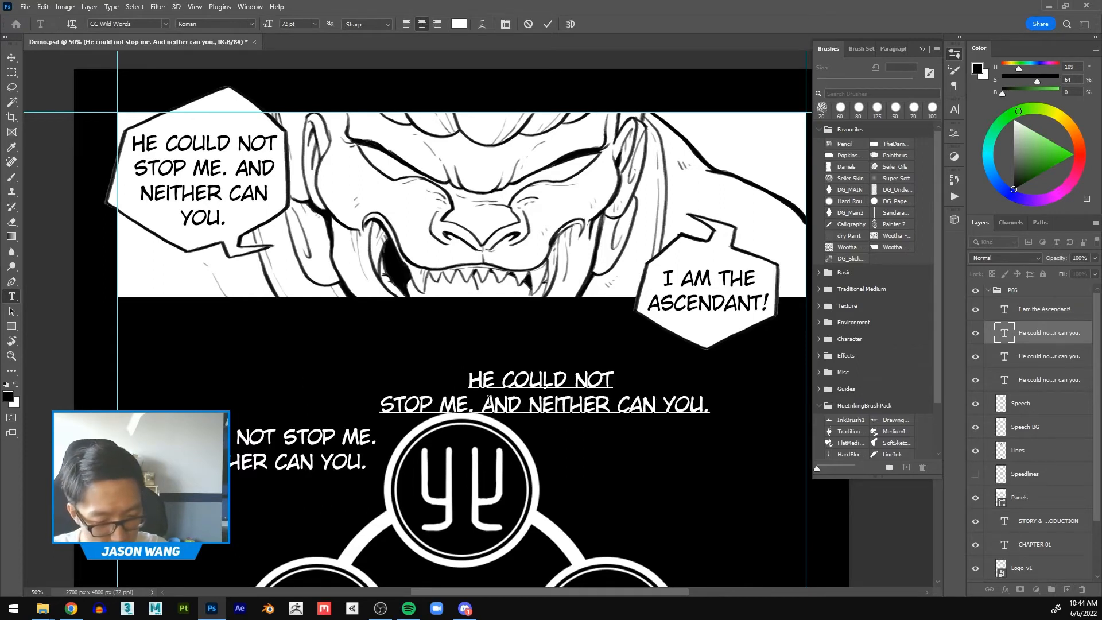
pyautogui.click(528, 404)
pyautogui.press('Return')
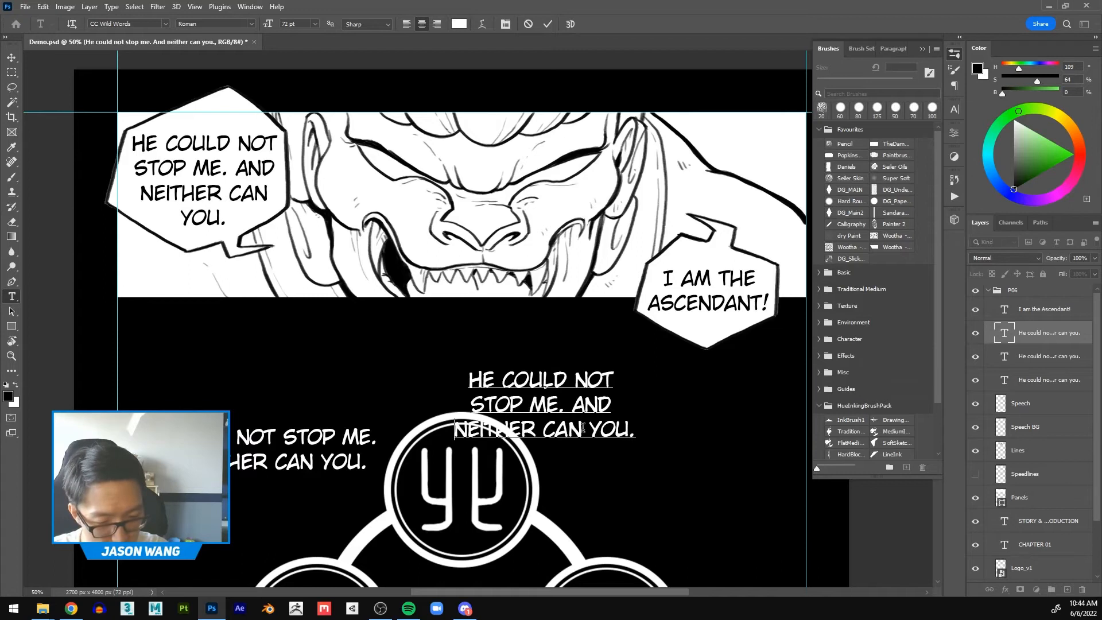
pyautogui.click(592, 429)
pyautogui.press('Return')
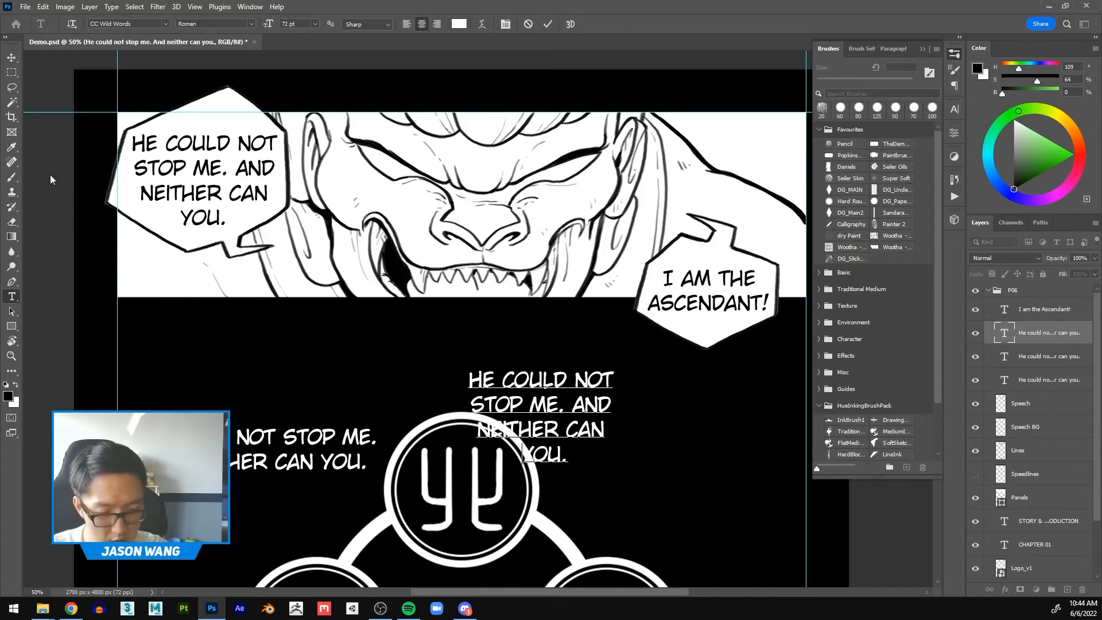
pyautogui.click(12, 57)
pyautogui.moveTo(537, 402); pyautogui.dragTo(447, 342)
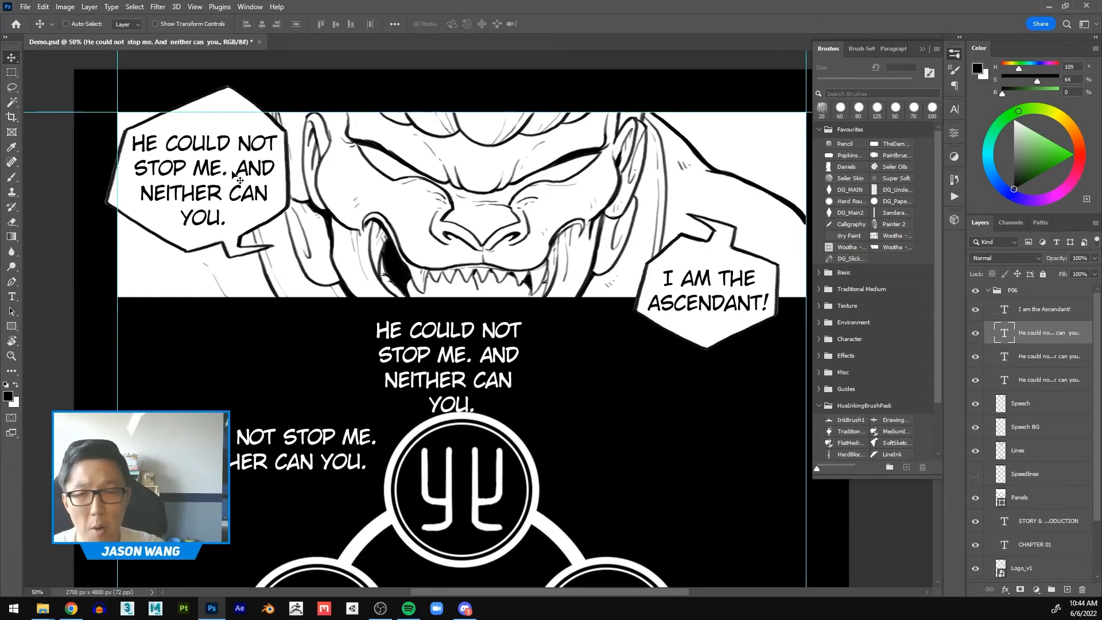
# Step: Rework the manual line breaks so the dialogue splits only after "stop me.", and move the two-line text slightly right
pyautogui.click(12, 296)
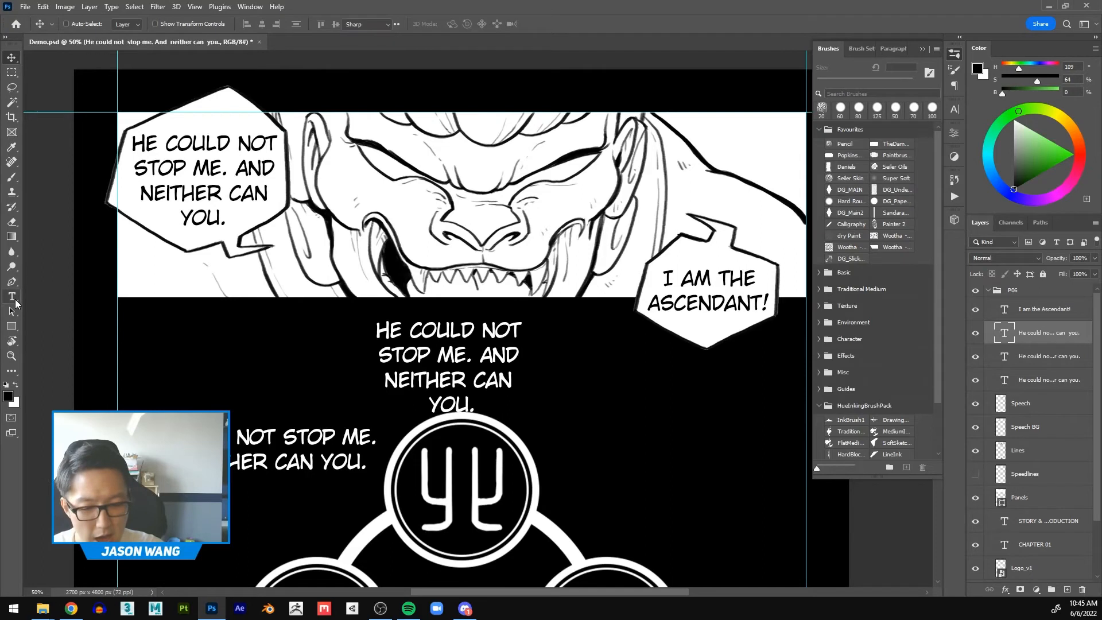
pyautogui.click(380, 354)
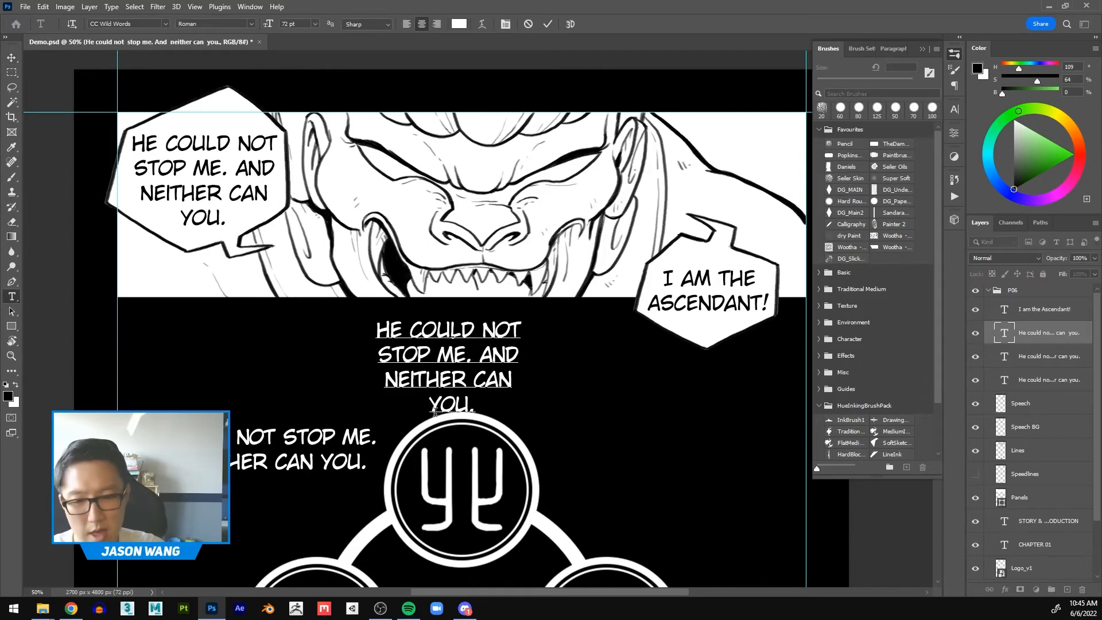
pyautogui.press('BackSpace')
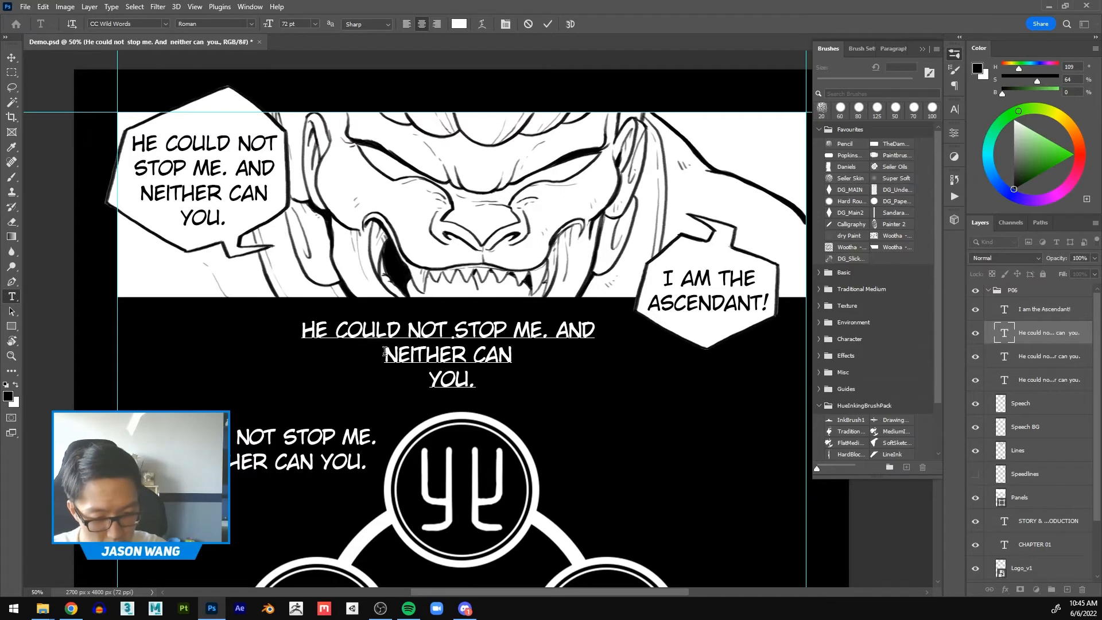
pyautogui.click(557, 333)
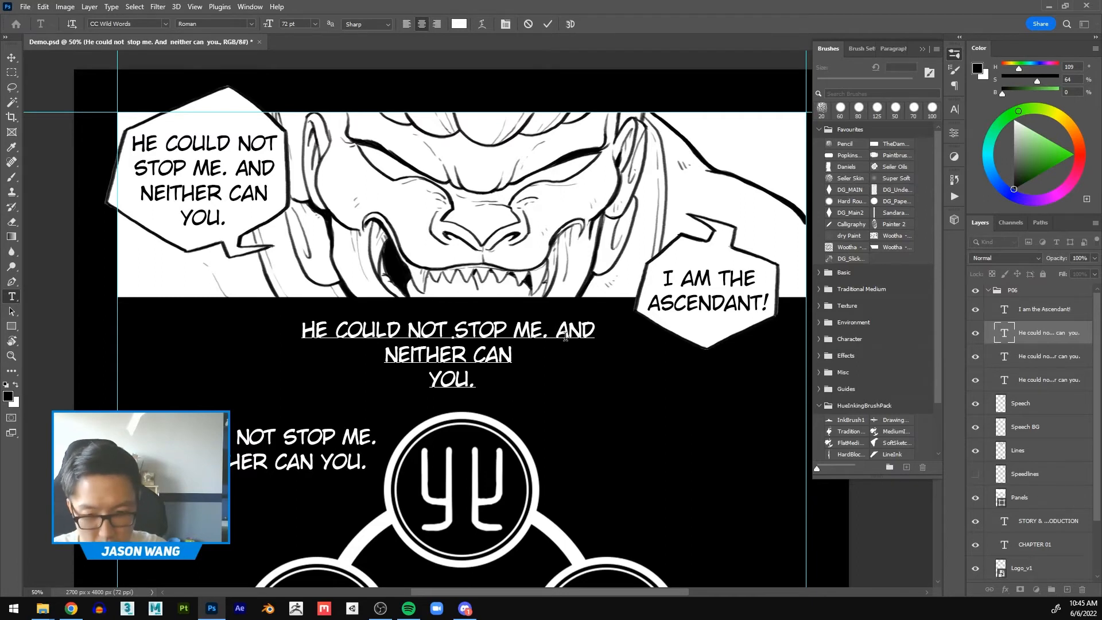
pyautogui.press('BackSpace')
pyautogui.press('Return')
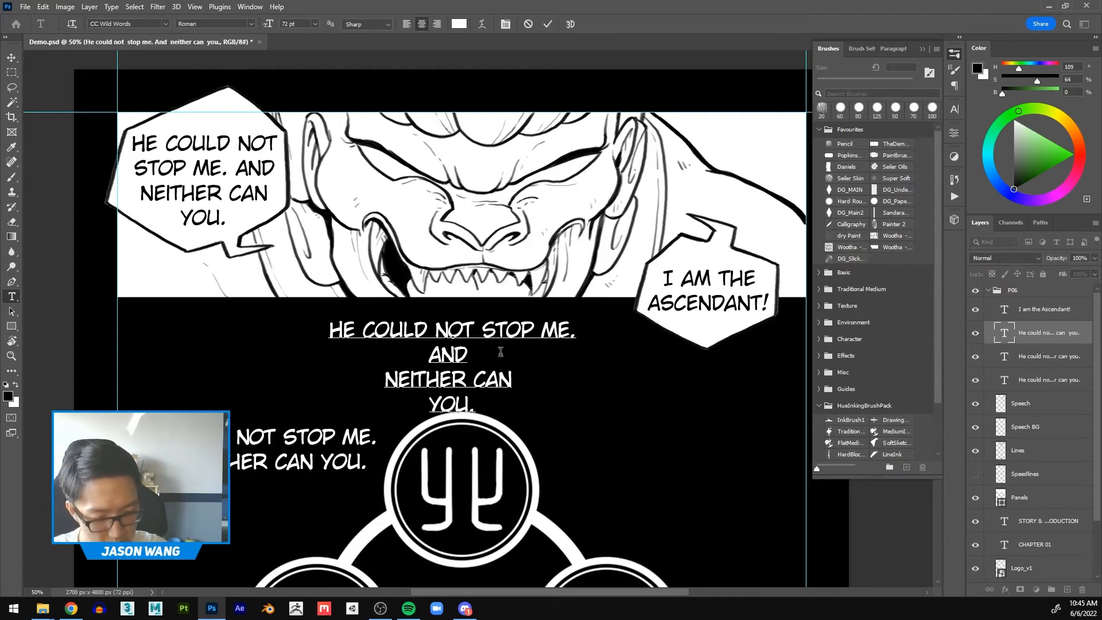
pyautogui.click(389, 379)
pyautogui.press('BackSpace')
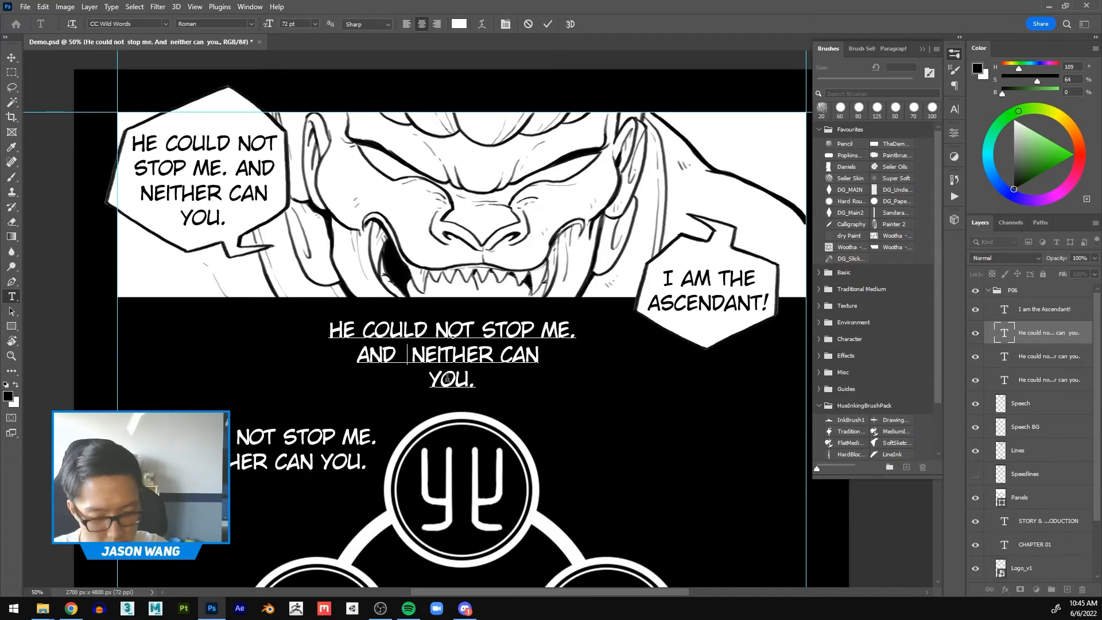
pyautogui.press('BackSpace')
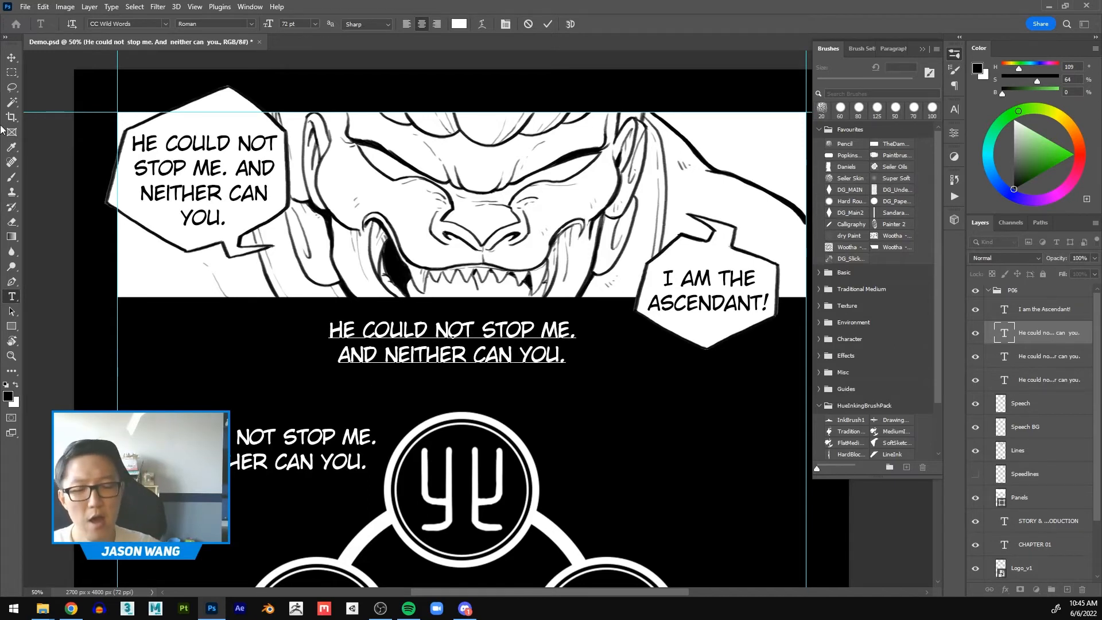
pyautogui.click(11, 58)
pyautogui.moveTo(530, 357); pyautogui.dragTo(585, 371)
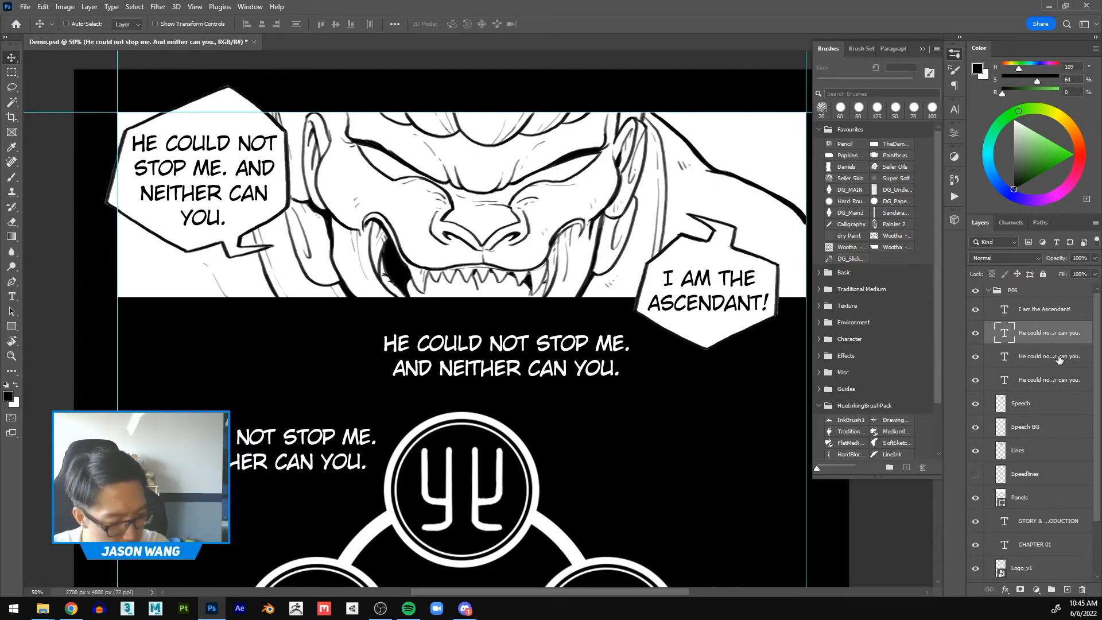
# Step: Move the paragraph text up beside the manually broken text and narrow its box until the dialogue wraps onto three lines
pyautogui.click(1036, 360)
pyautogui.moveTo(329, 485); pyautogui.dragTo(324, 388)
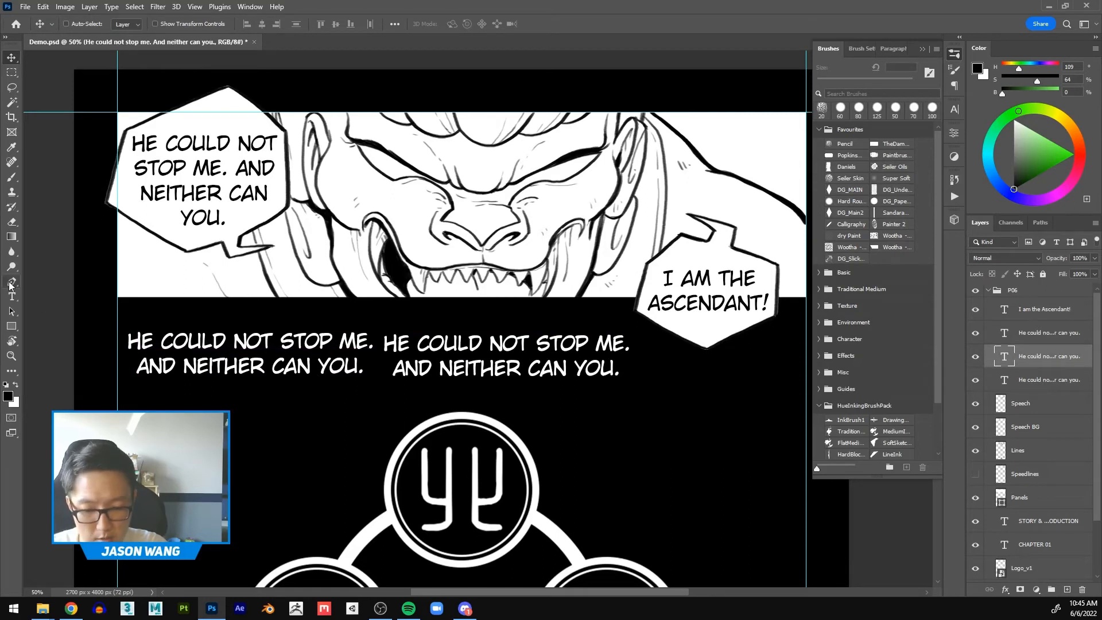
pyautogui.click(12, 297)
pyautogui.click(305, 341)
pyautogui.moveTo(377, 412)
pyautogui.mouseDown()
pyautogui.moveTo(226, 397)
pyautogui.moveTo(407, 419)
pyautogui.moveTo(304, 413)
pyautogui.moveTo(396, 414)
pyautogui.moveTo(355, 406)
pyautogui.mouseUp()
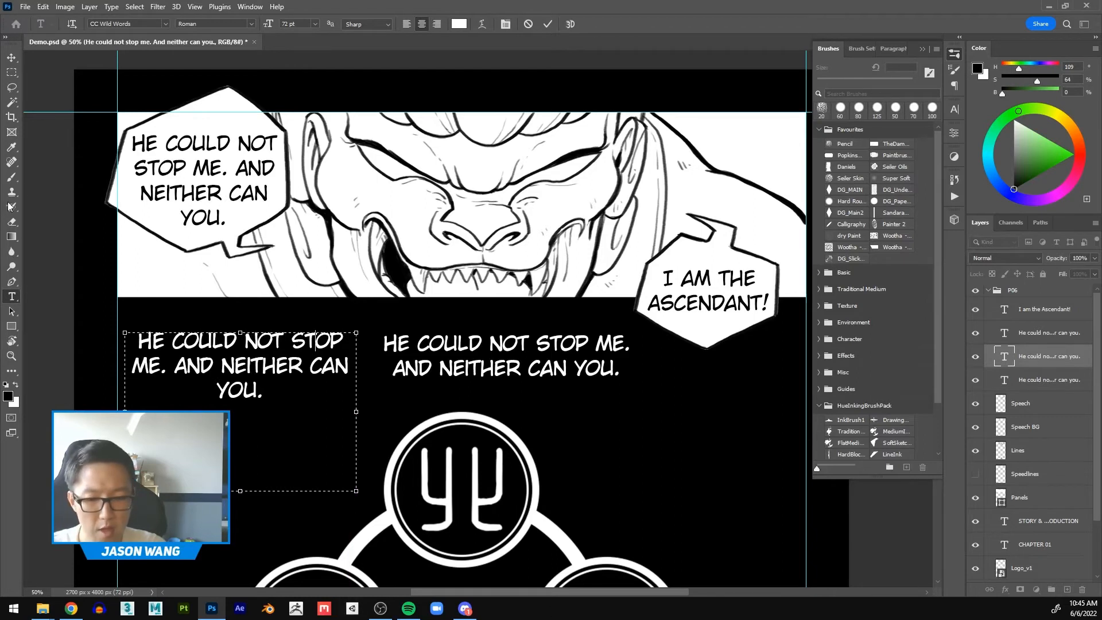
pyautogui.click(11, 58)
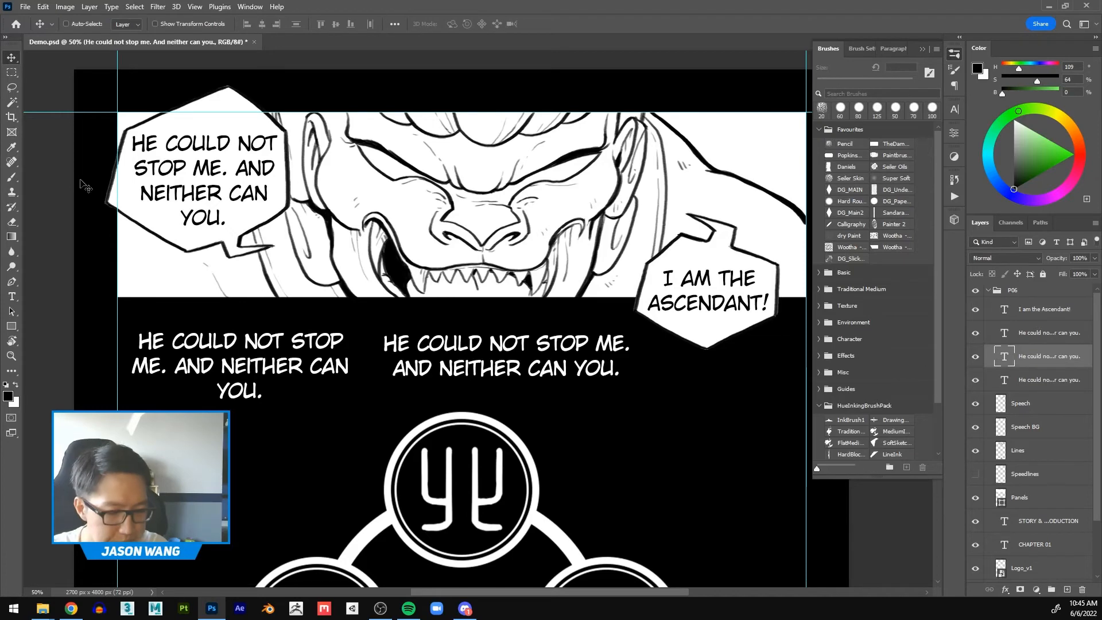
# Step: Delete the two white "He could not stop me. And neither can you." text layers below the panel
pyautogui.keyDown('shift'); pyautogui.click(1056, 342); pyautogui.keyUp('shift')
pyautogui.moveTo(1064, 362); pyautogui.dragTo(1082, 589)
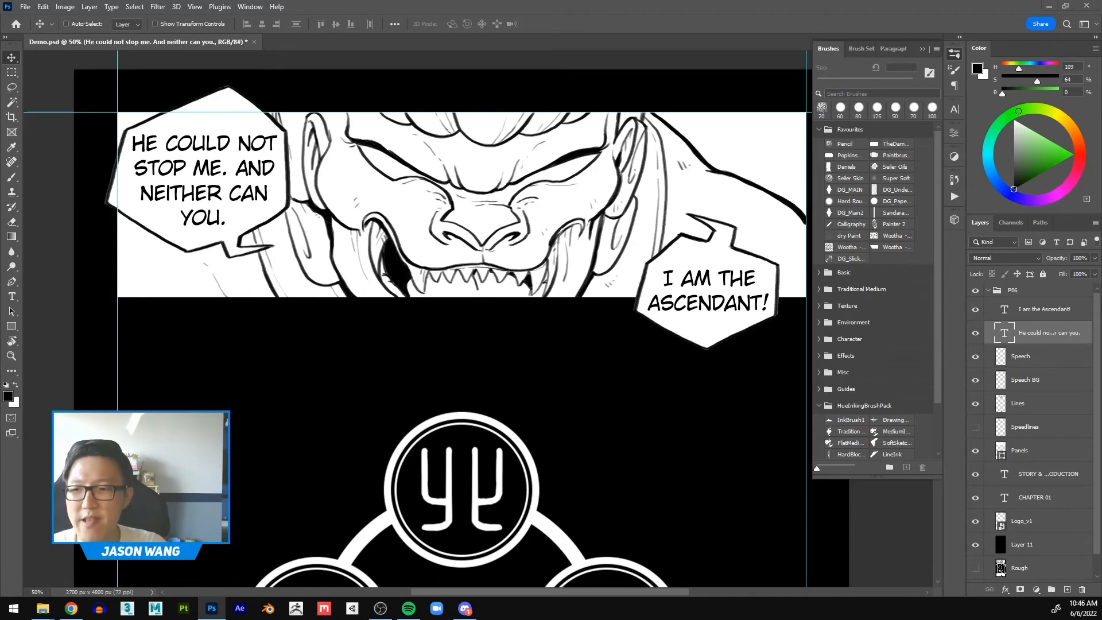
# Step: Switch to File Explorer showing Chapter 1's Final folder and open the Hi-Res folder
pyautogui.press('super+d')
pyautogui.press('super+d')
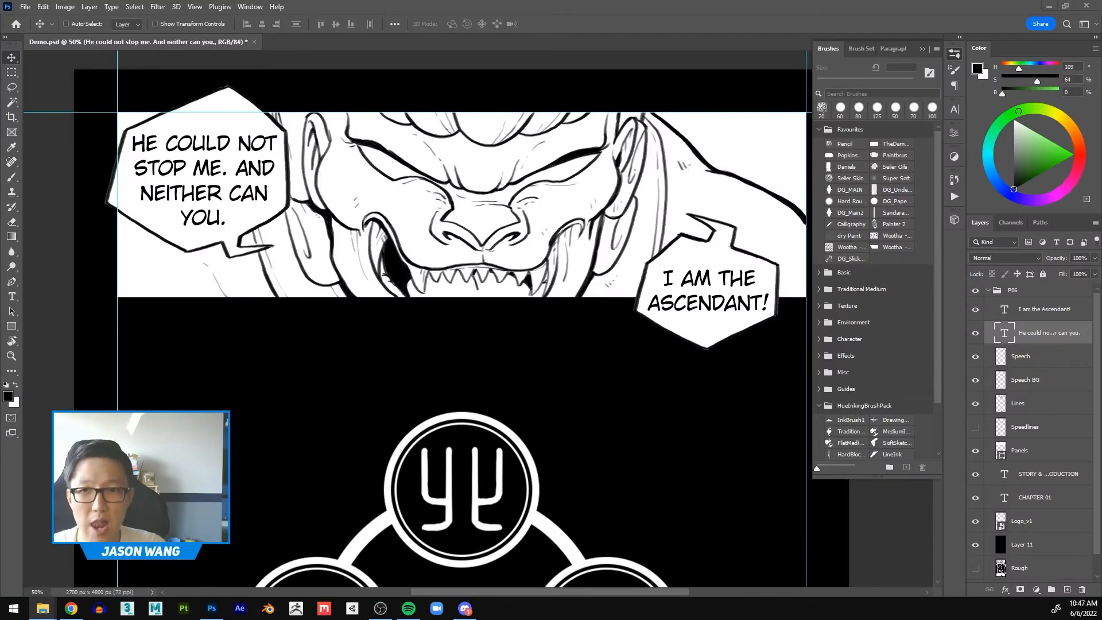
pyautogui.moveTo(1101, 109); pyautogui.dragTo(590, 68)
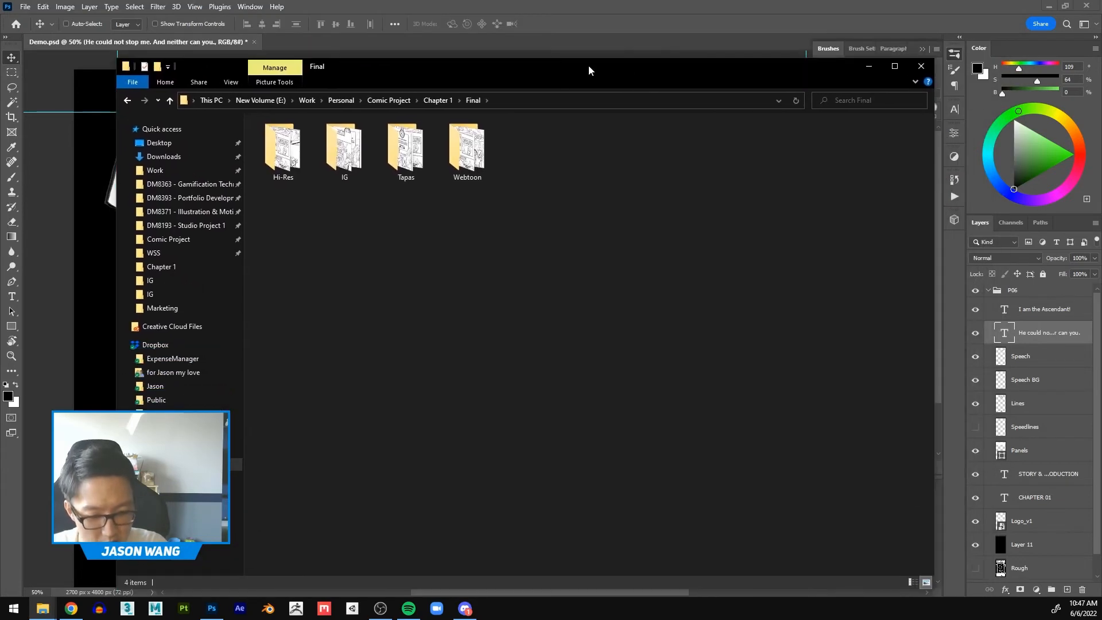
pyautogui.click(292, 148)
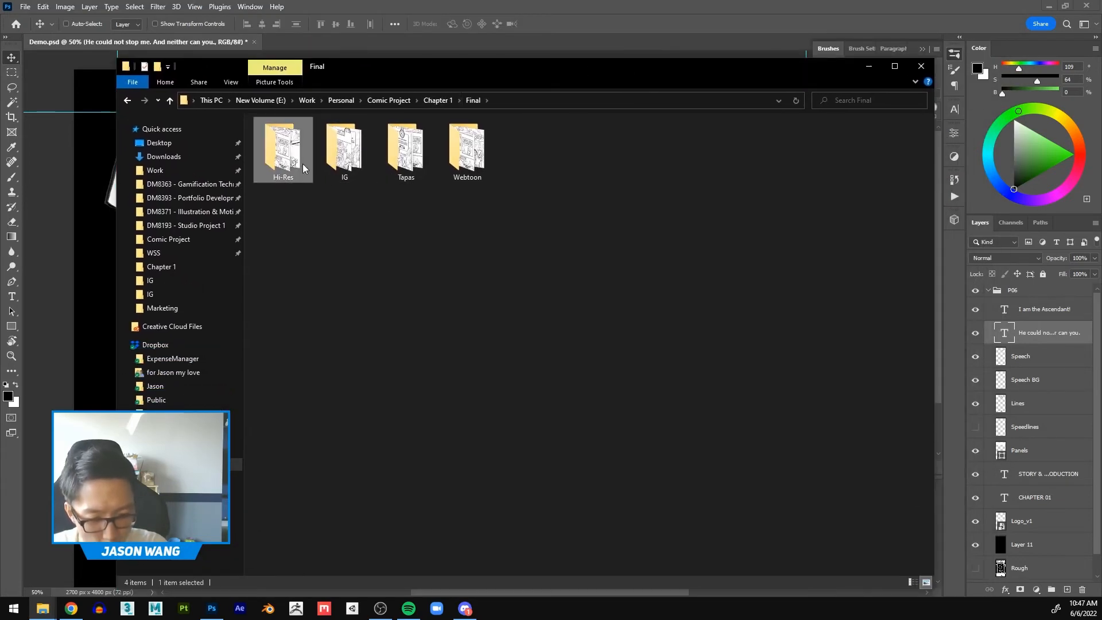
pyautogui.doubleClick(298, 163)
pyautogui.moveTo(901, 357); pyautogui.dragTo(286, 144)
pyautogui.click(534, 435)
# Step: View the page image Vol1_Chap1_Final_Large_P01.jpg in a maximized photo viewer and close it
pyautogui.doubleClick(290, 158)
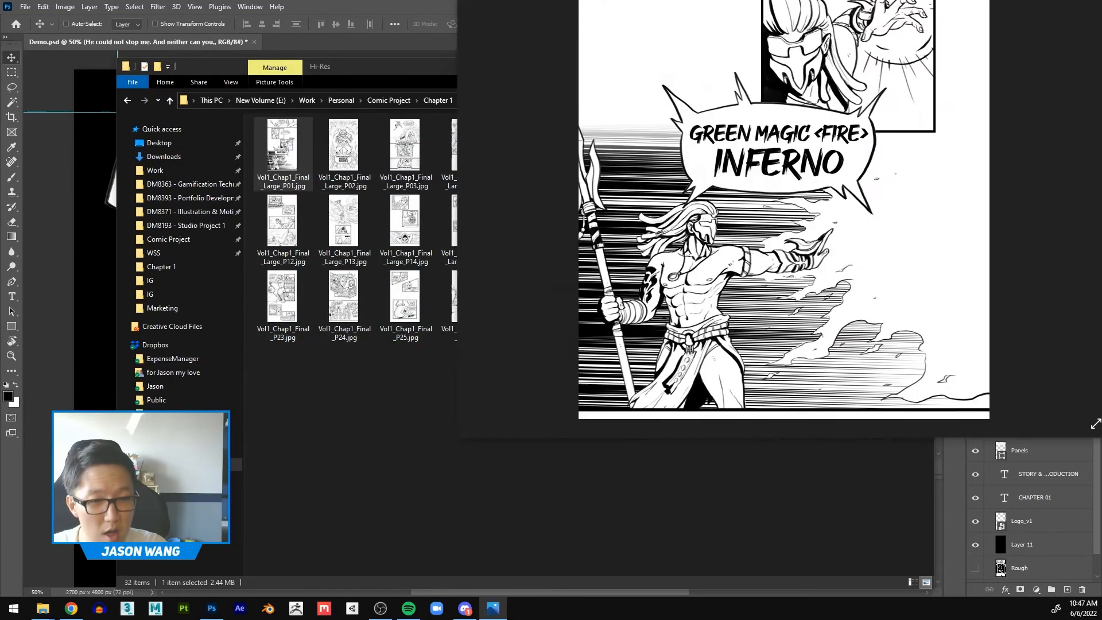
pyautogui.moveTo(973, 0); pyautogui.dragTo(739, 60)
pyautogui.doubleClick(739, 60)
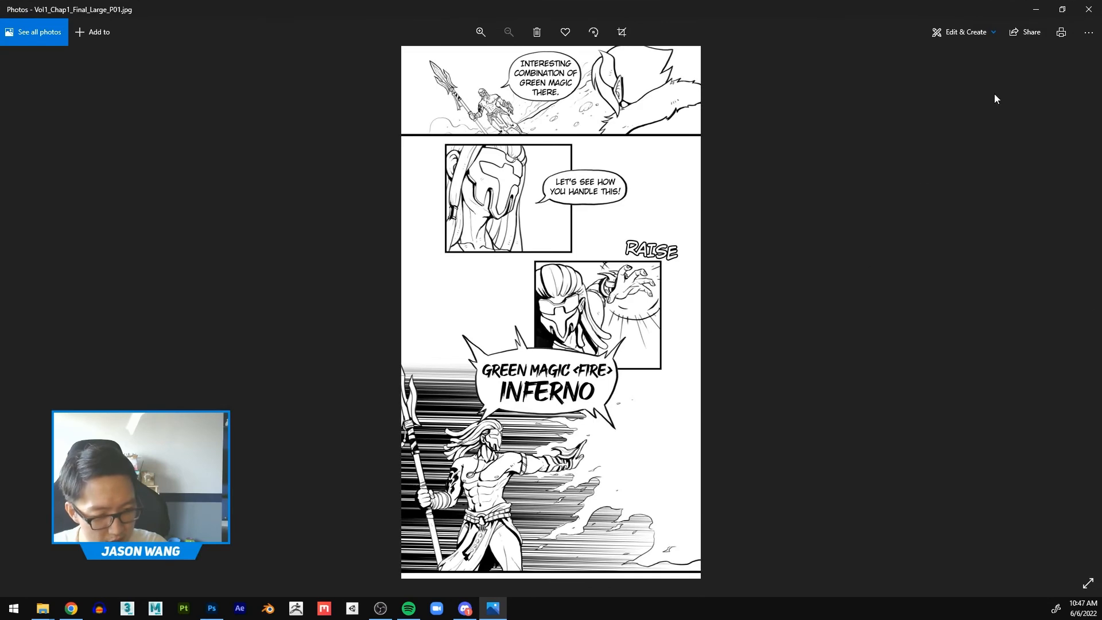
pyautogui.click(1088, 9)
# Step: Select all page images in the Hi-Res folder, and go back to the Final folder to open the IG folder
pyautogui.moveTo(915, 374); pyautogui.dragTo(254, 114)
pyautogui.moveTo(489, 72); pyautogui.dragTo(490, 46)
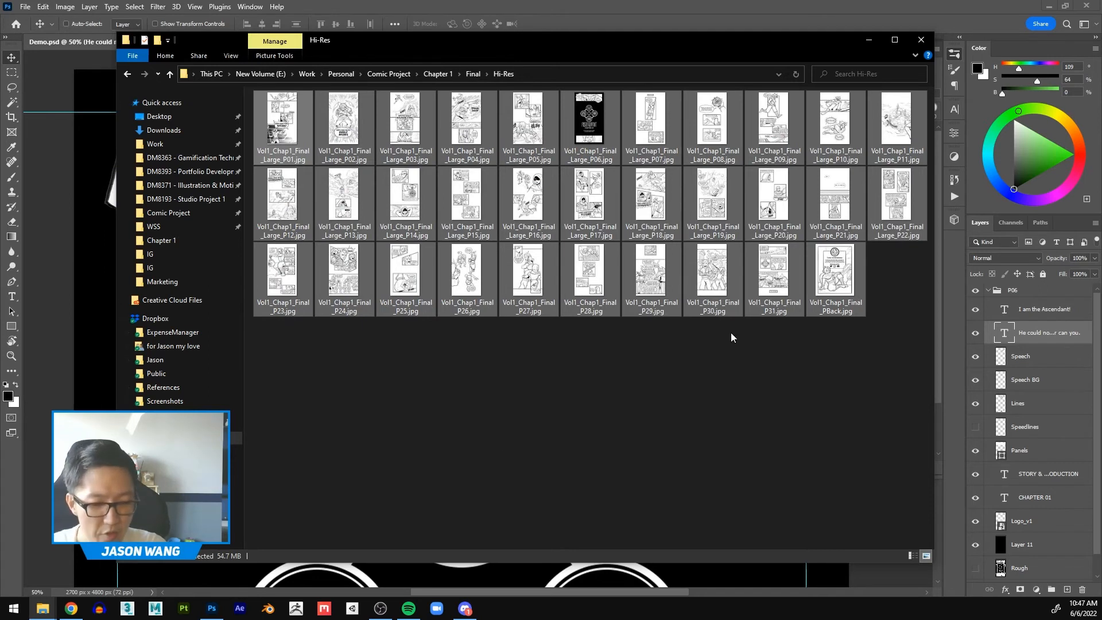
pyautogui.click(128, 75)
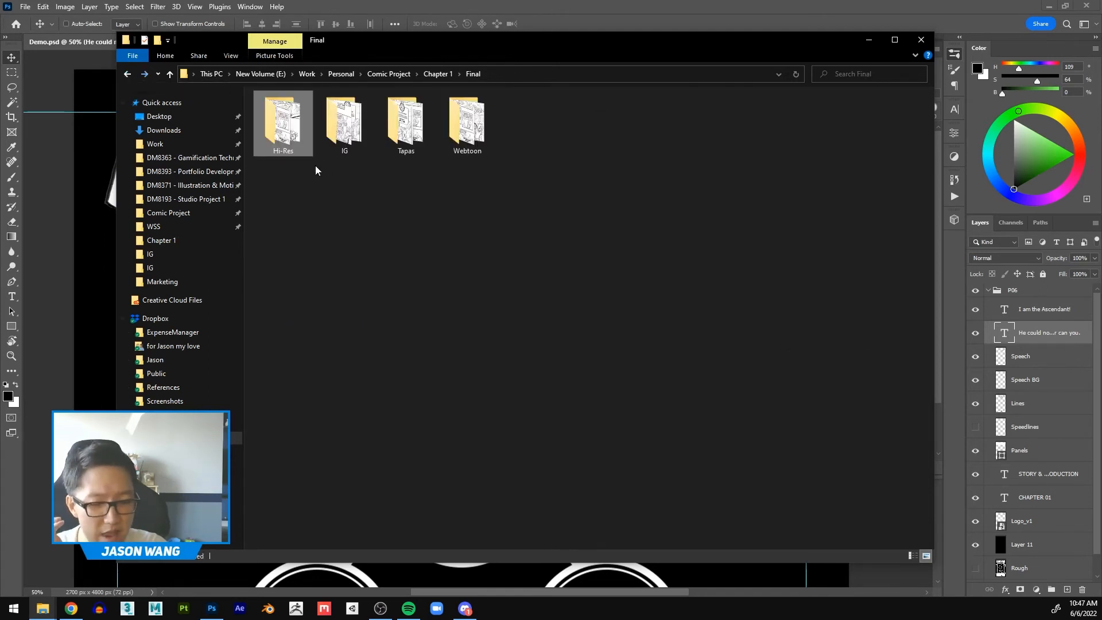
pyautogui.doubleClick(352, 124)
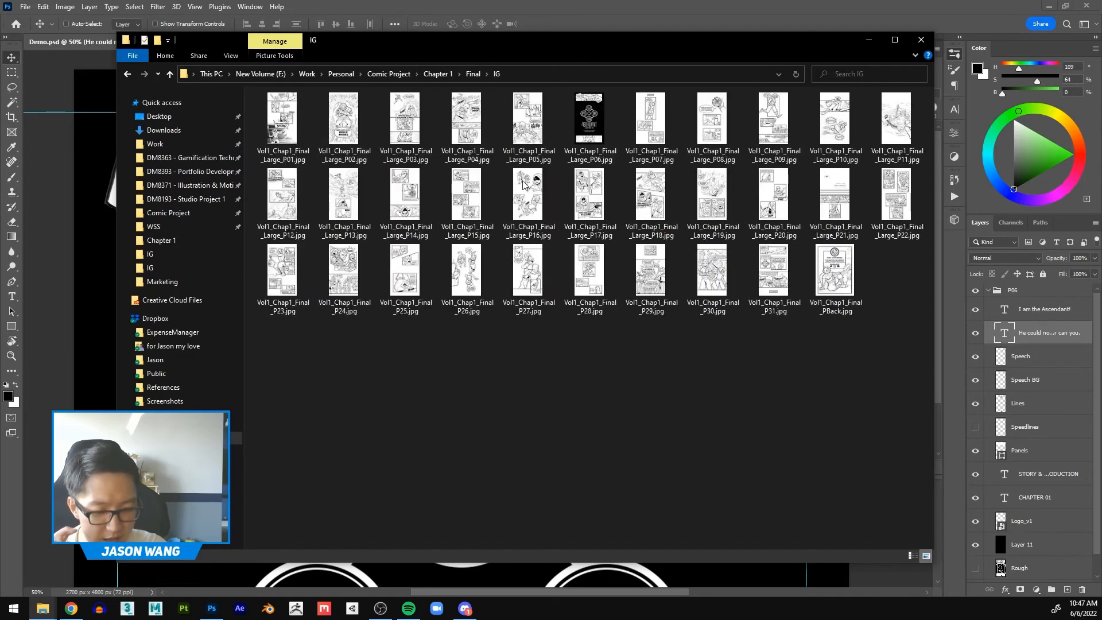
# Step: Go back to the Final folder, switch to Photoshop and close Demo.psd without saving its changes
pyautogui.click(128, 74)
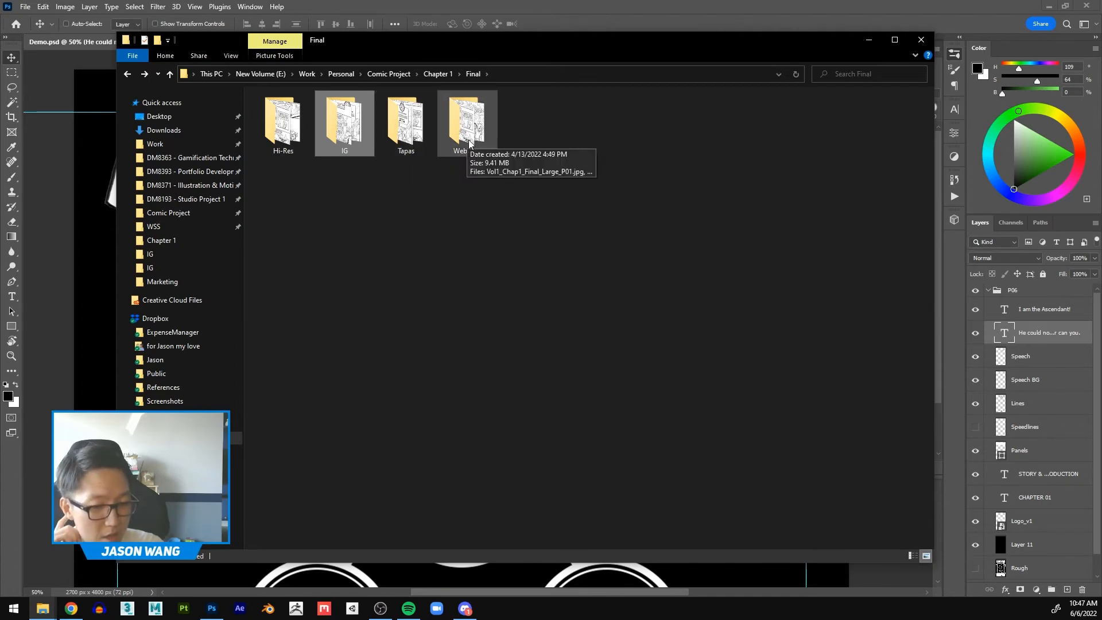
pyautogui.moveTo(524, 44); pyautogui.dragTo(688, 0)
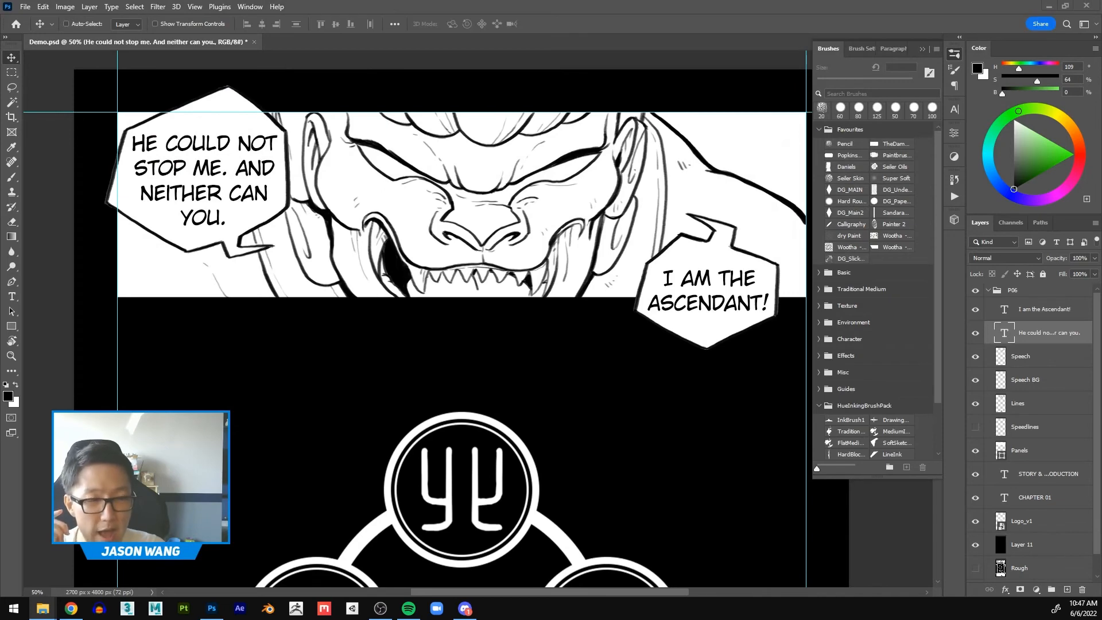
pyautogui.click(254, 43)
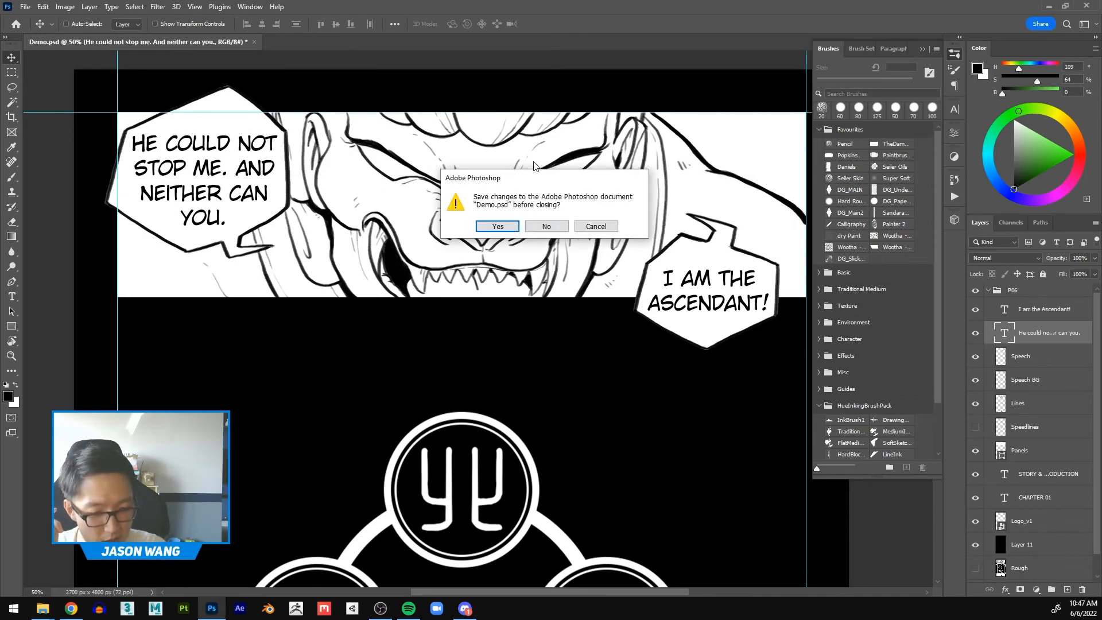
pyautogui.click(547, 230)
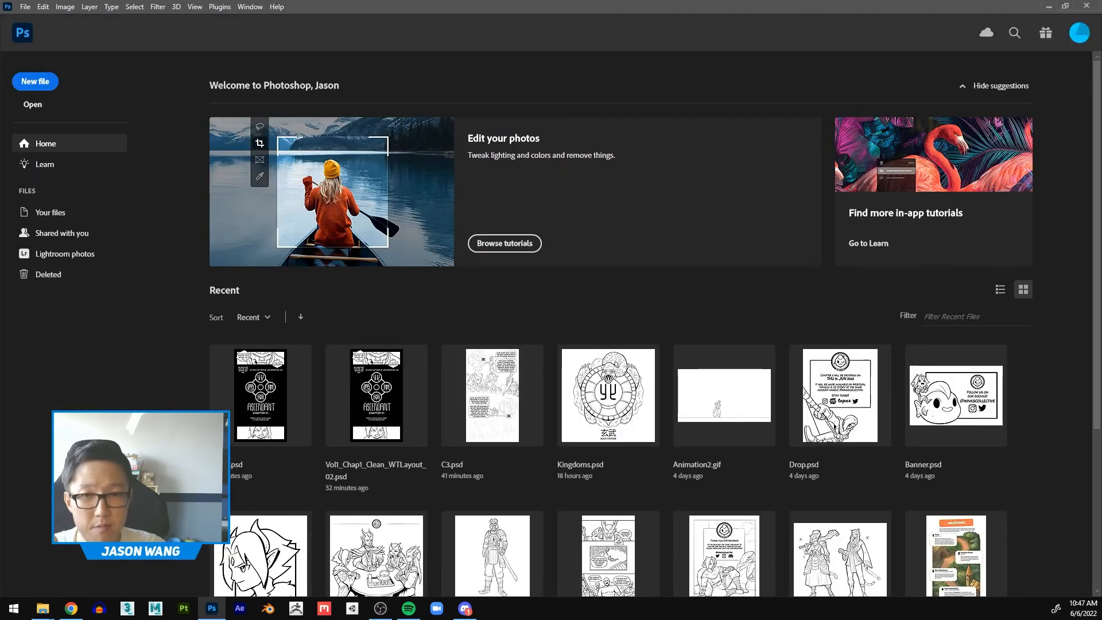
# Step: Open Vol1_Chap1_Final_Large_P01.jpg from the Hi-Res folder in Photoshop, and hide the brush presets and show the list of actions
pyautogui.hotkey('alt', 'Tab')
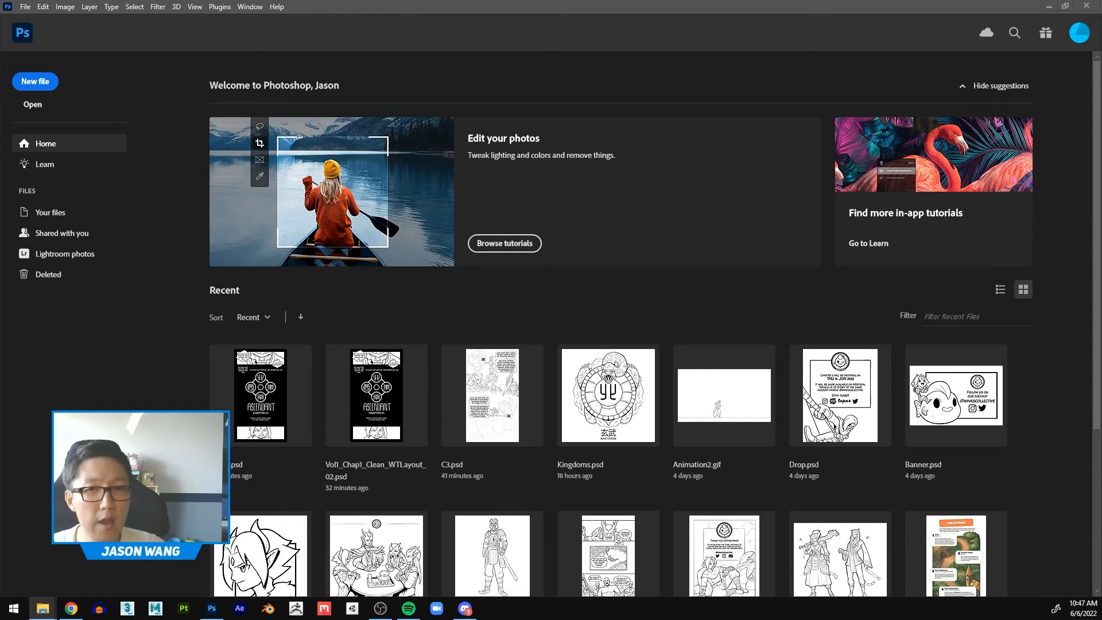
pyautogui.moveTo(701, 263); pyautogui.dragTo(694, 290)
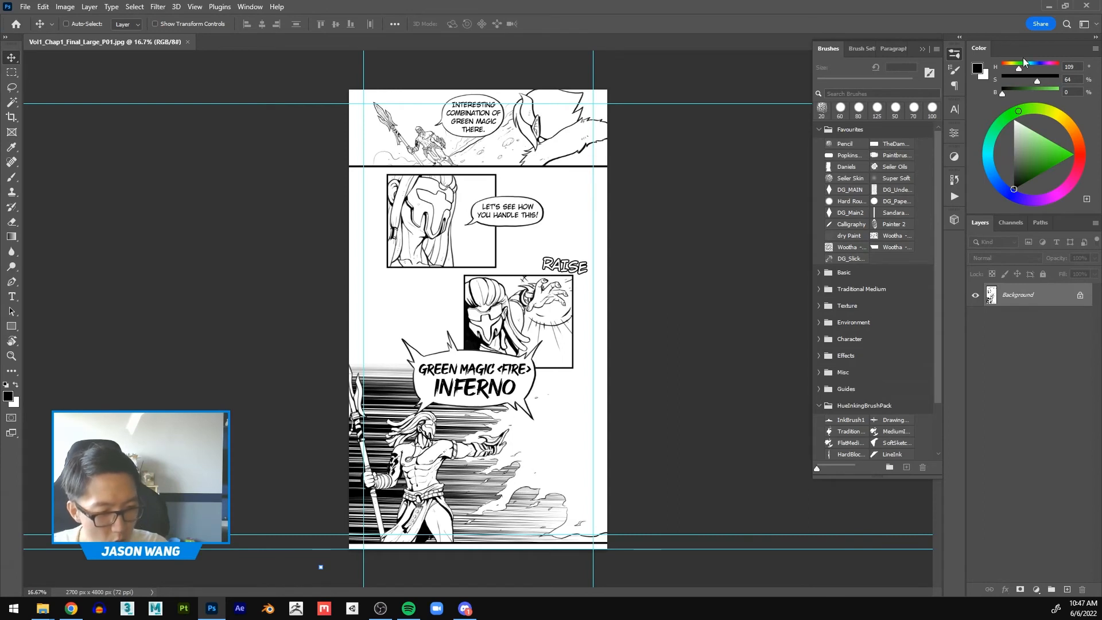
pyautogui.click(955, 57)
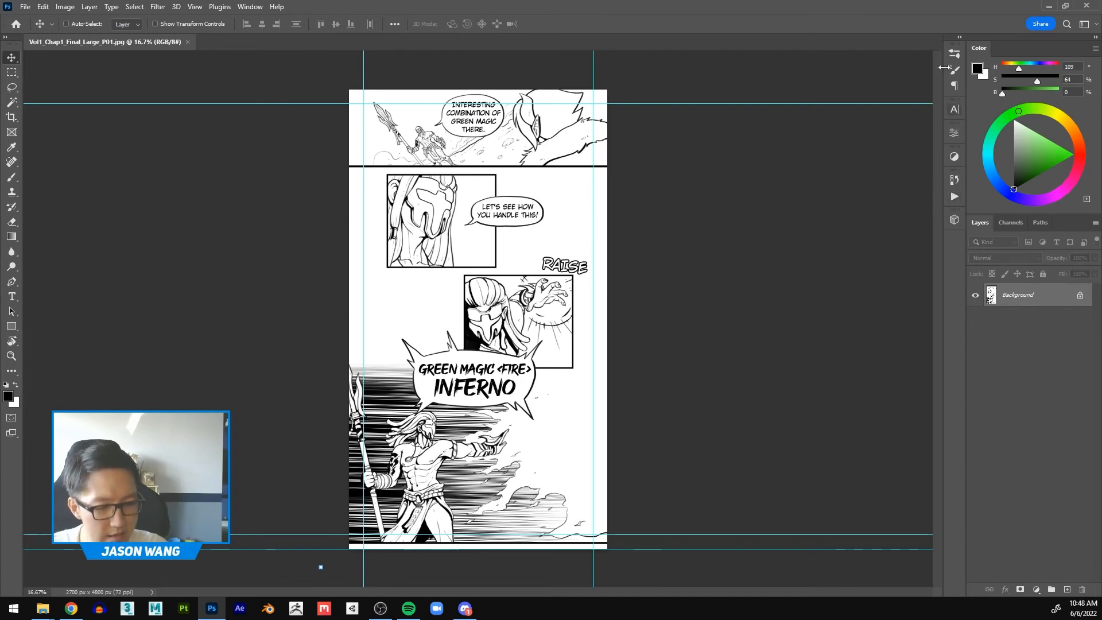
pyautogui.click(250, 7)
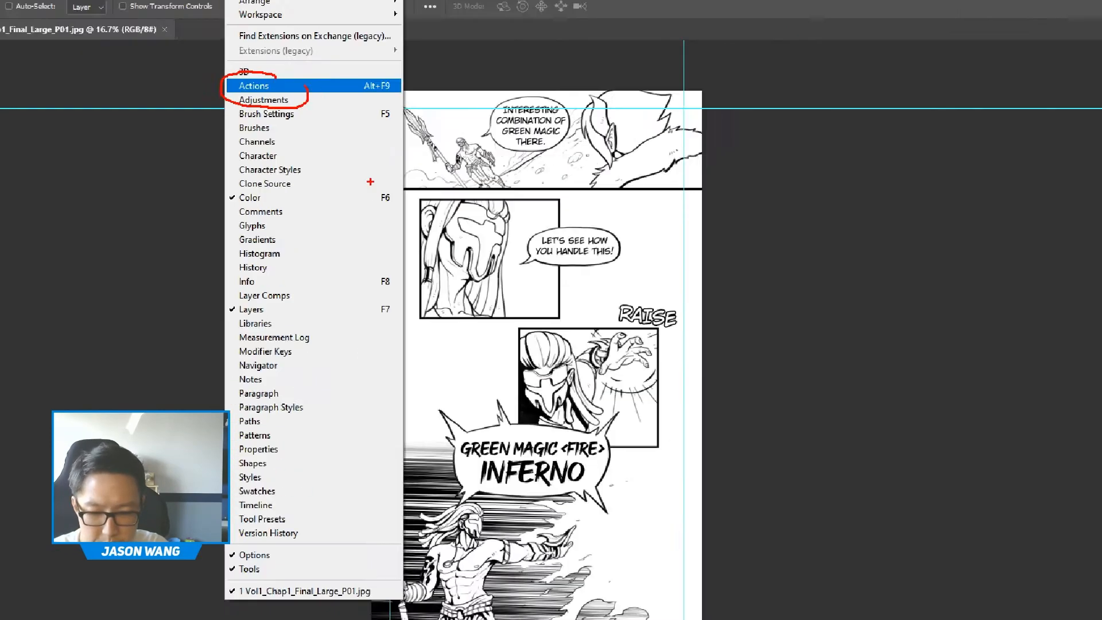
pyautogui.click(244, 87)
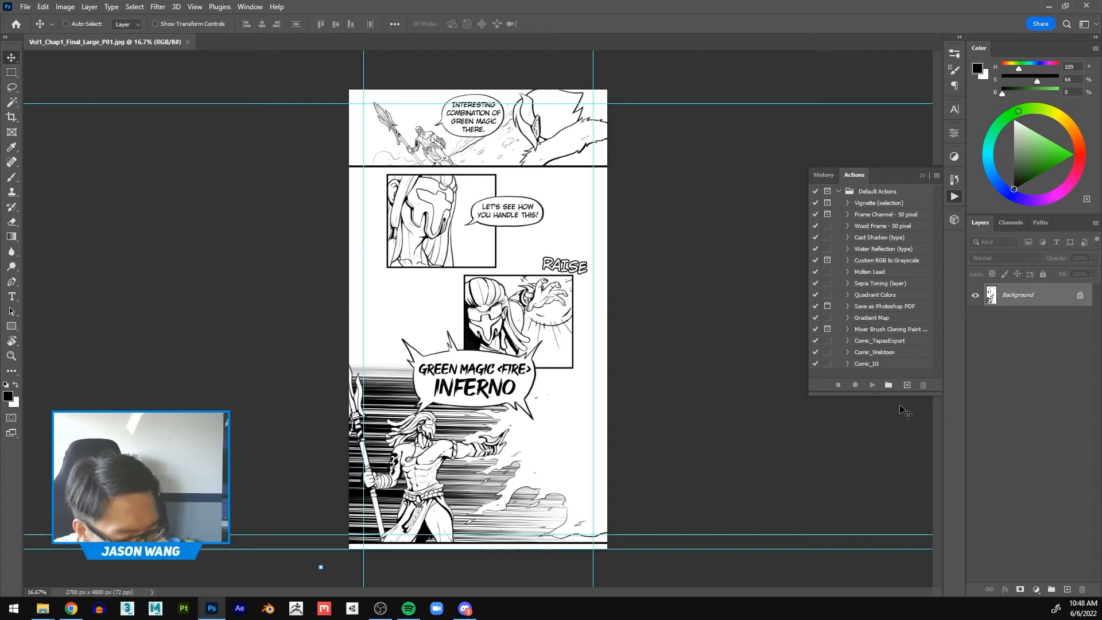
# Step: Examine the recorded commands of the Comic_IG action, including its Image Size settings, and collapse it again
pyautogui.click(847, 363)
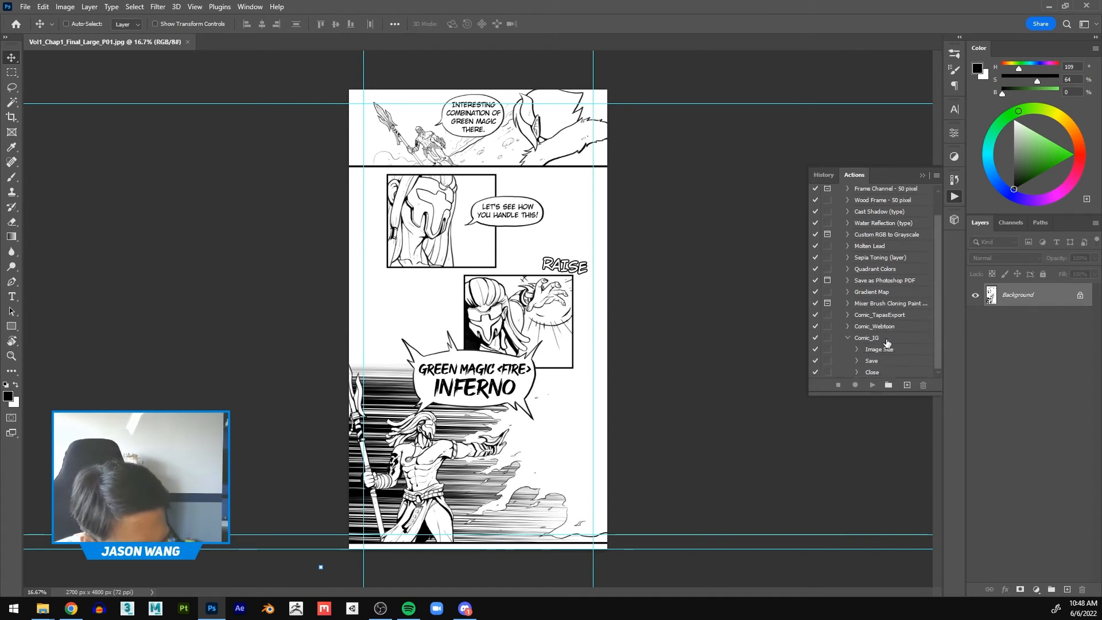
pyautogui.click(857, 349)
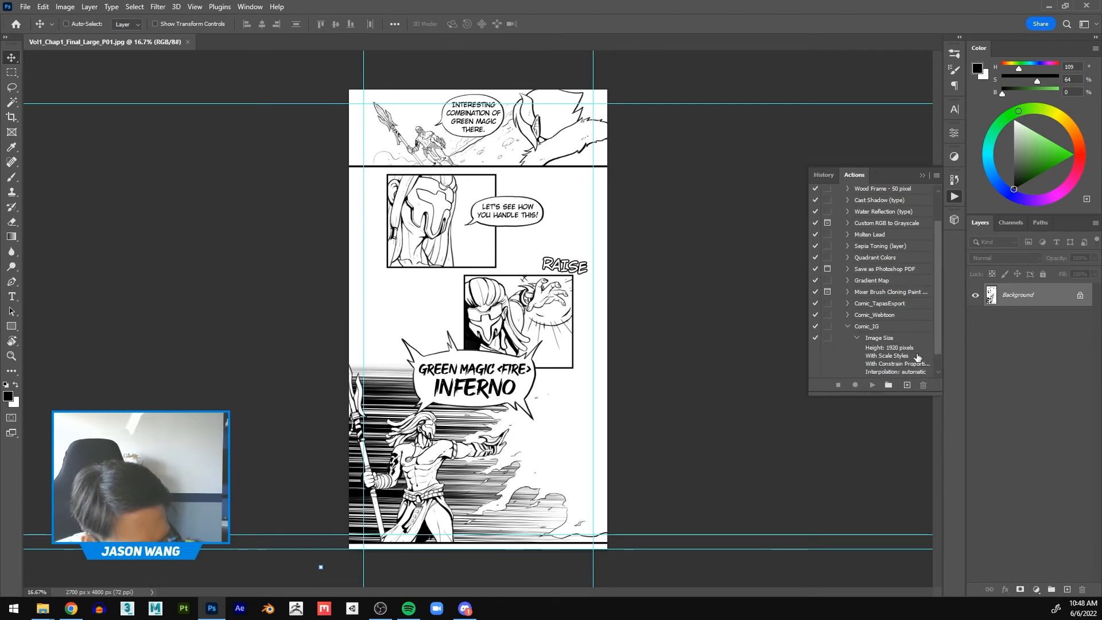
pyautogui.click(856, 339)
pyautogui.click(848, 338)
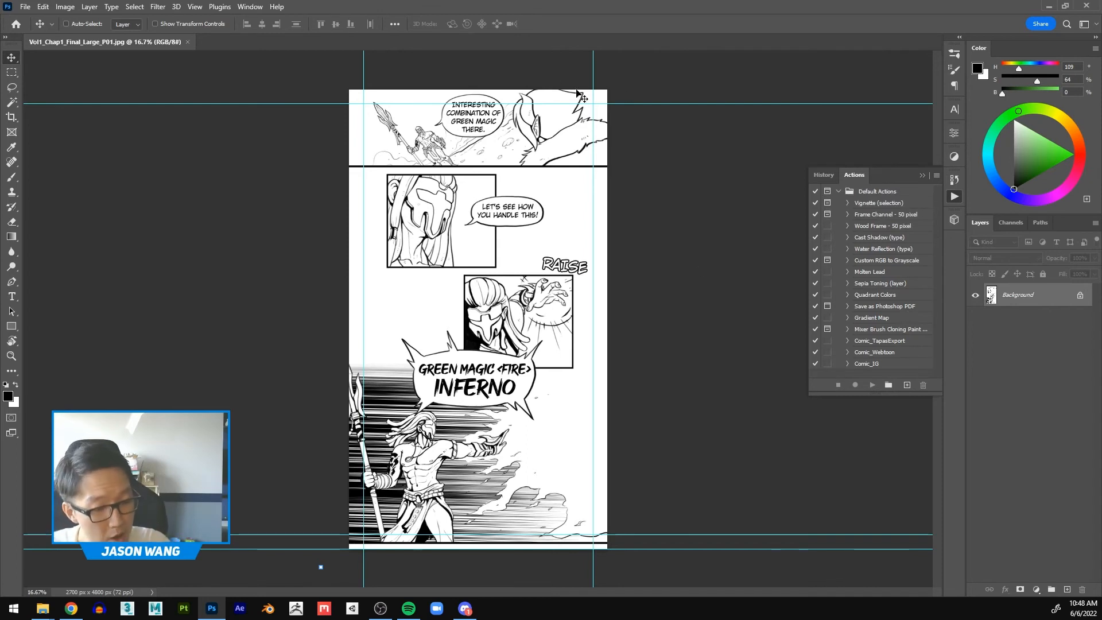
# Step: Check the page's pixel dimensions in Image Size and leave without resizing
pyautogui.click(75, 13)
pyautogui.click(103, 92)
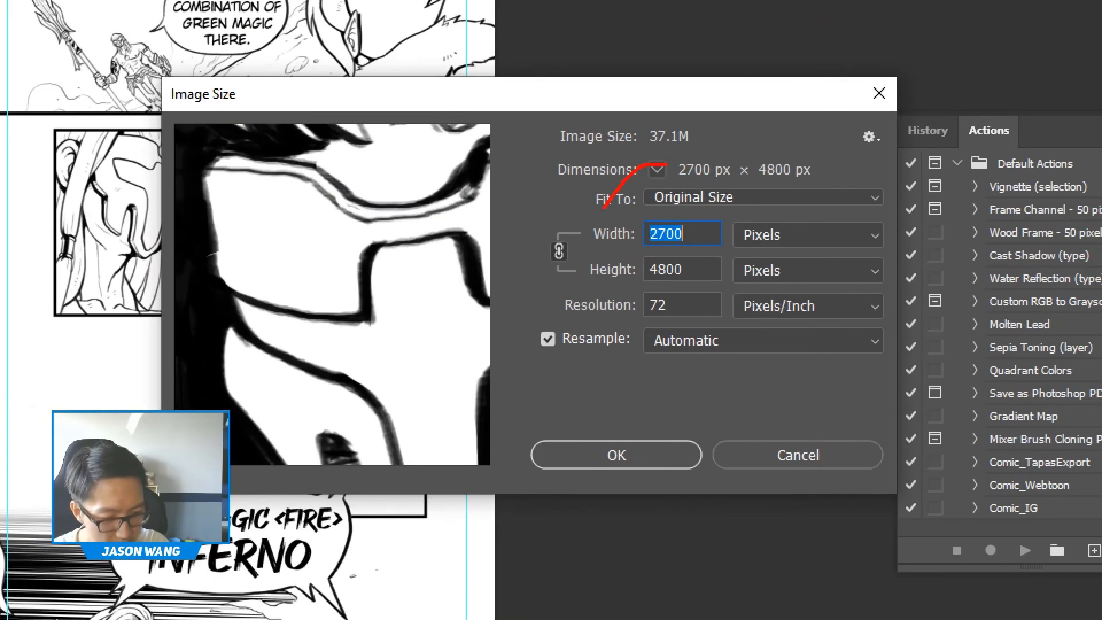
pyautogui.moveTo(666, 166); pyautogui.dragTo(728, 273)
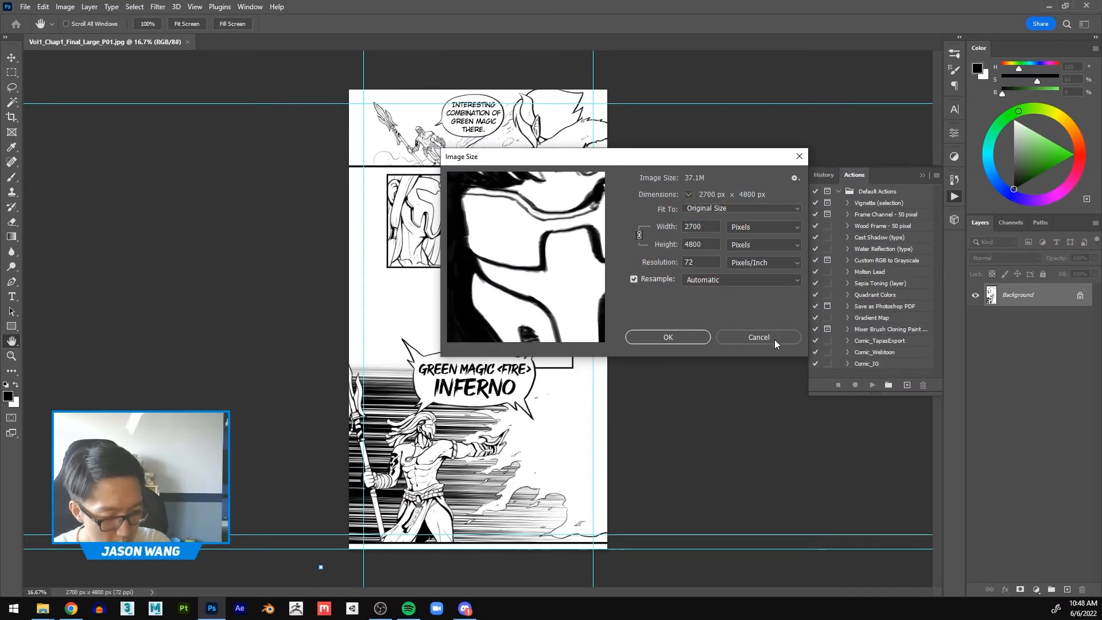
pyautogui.click(818, 458)
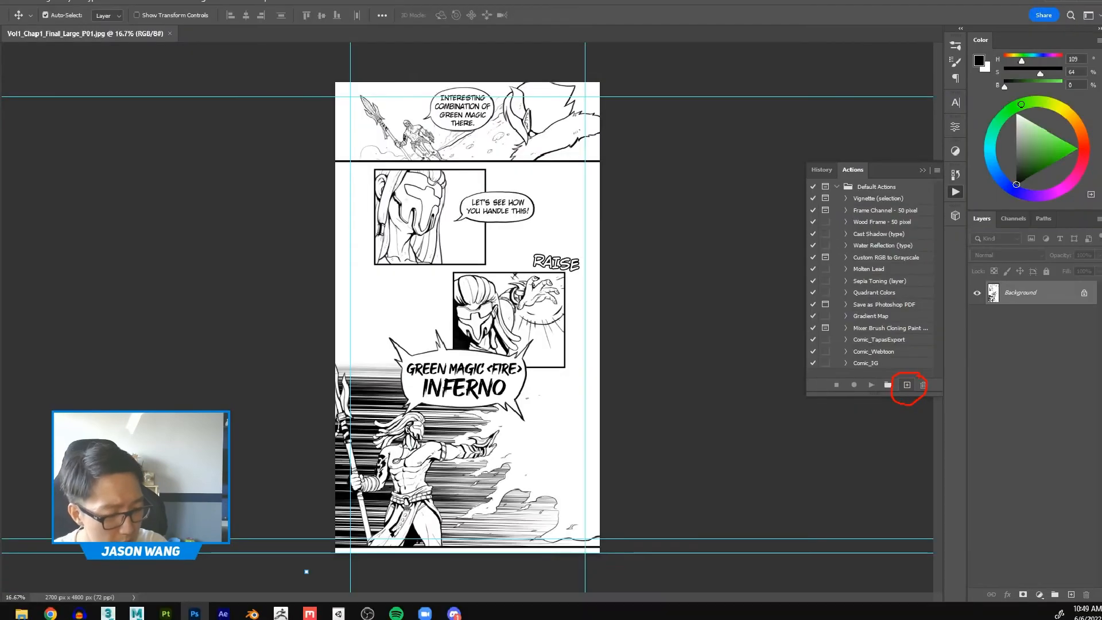
# Step: Create a new action named Comic_IGStory in the Default Actions set and start recording it
pyautogui.click(906, 380)
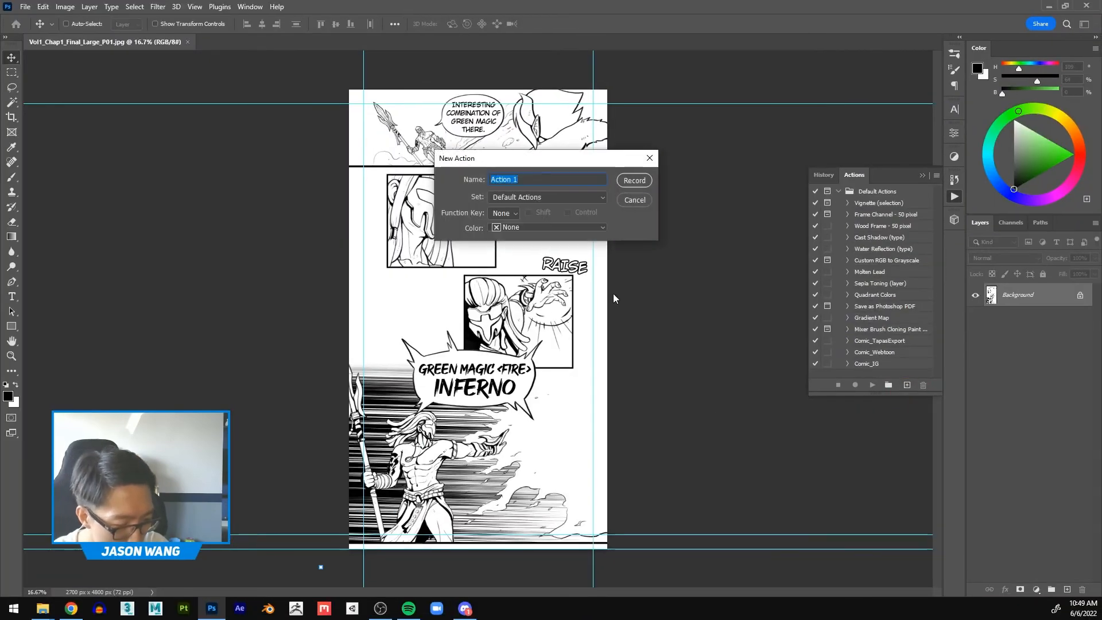
pyautogui.write('Comic_IGStory')
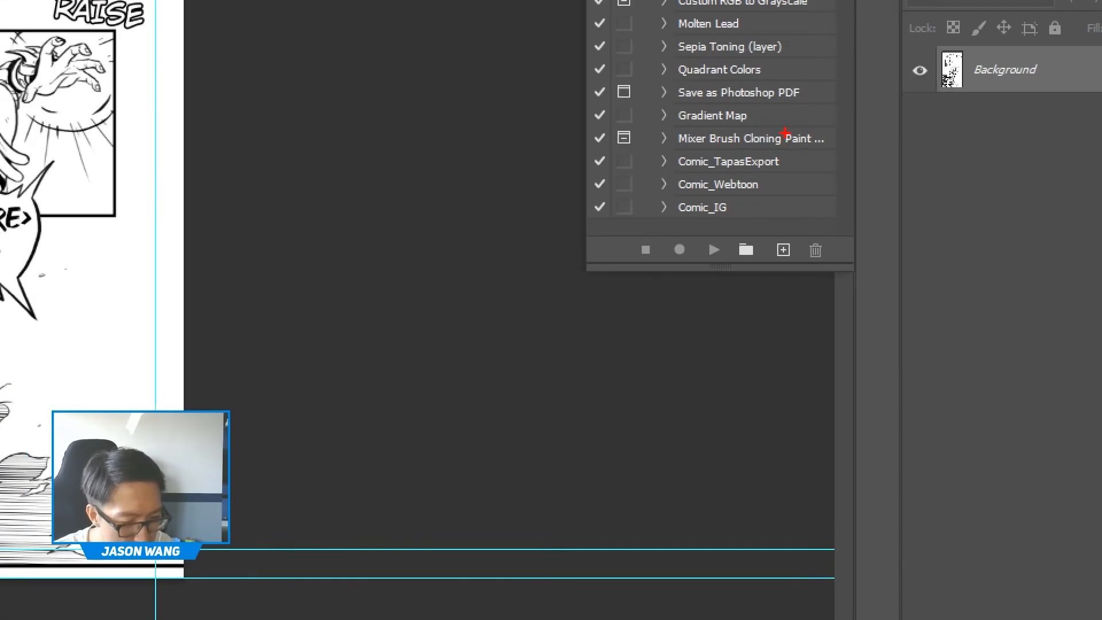
pyautogui.moveTo(784, 134)
pyautogui.mouseDown()
pyautogui.moveTo(696, 142)
pyautogui.moveTo(610, 170)
pyautogui.mouseUp()
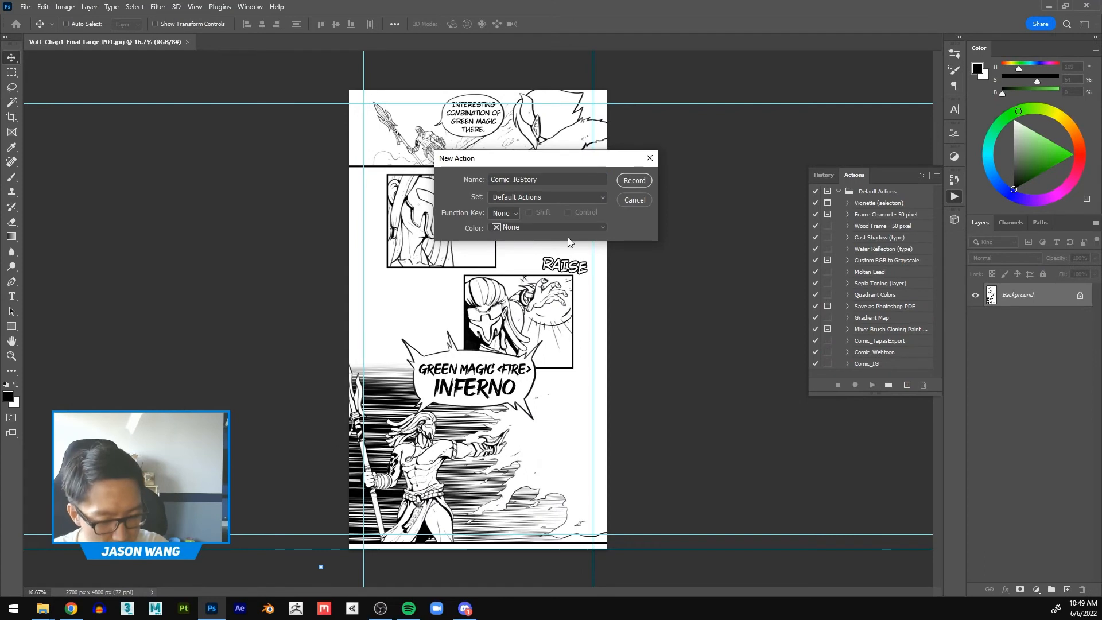
pyautogui.click(633, 180)
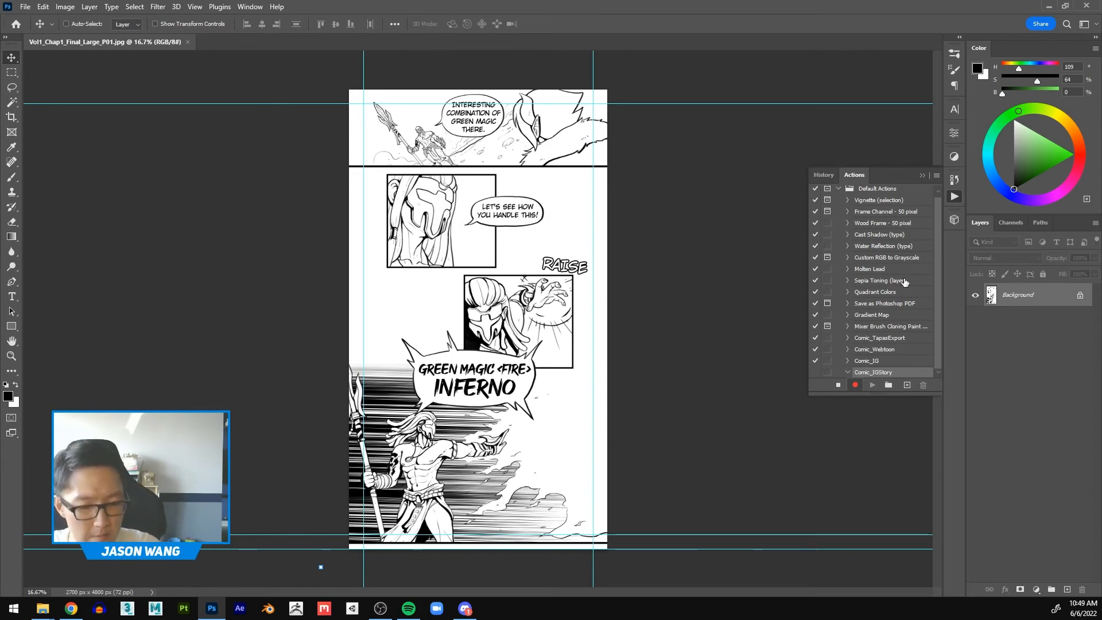
# Step: Resize the page proportionally to a height of 1920 pixels while the action records
pyautogui.click(67, 7)
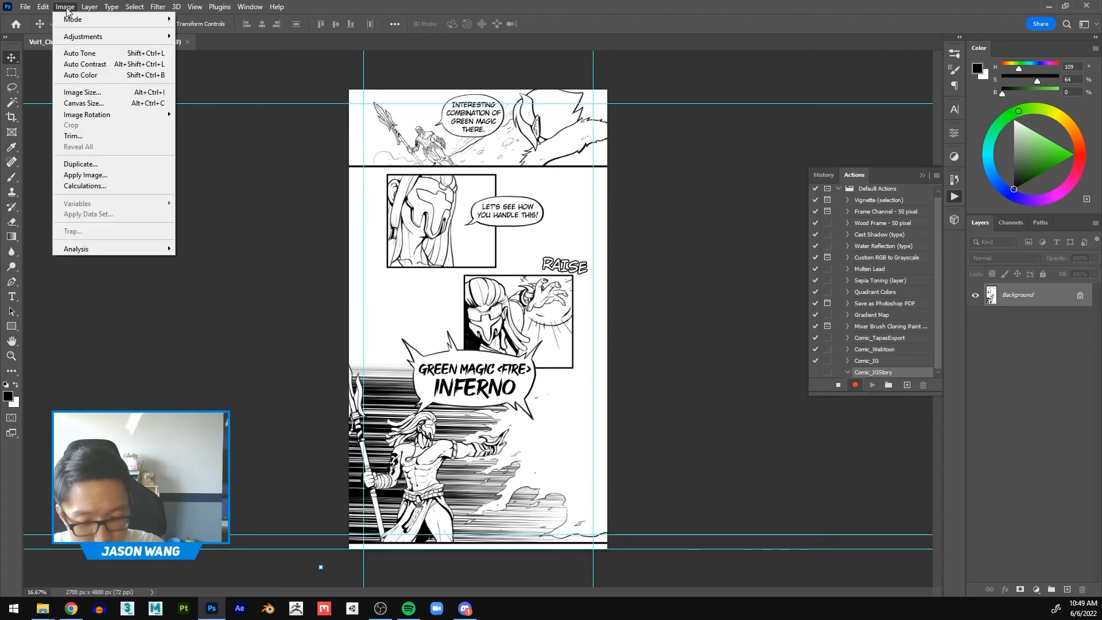
pyautogui.click(84, 92)
pyautogui.press('Tab')
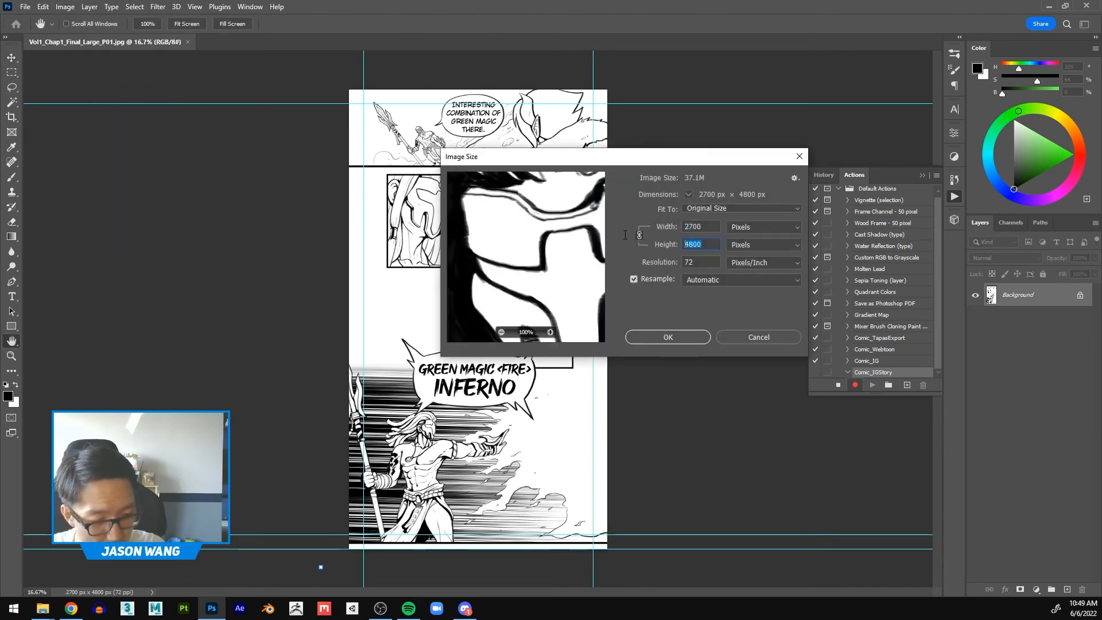
pyautogui.write('1920')
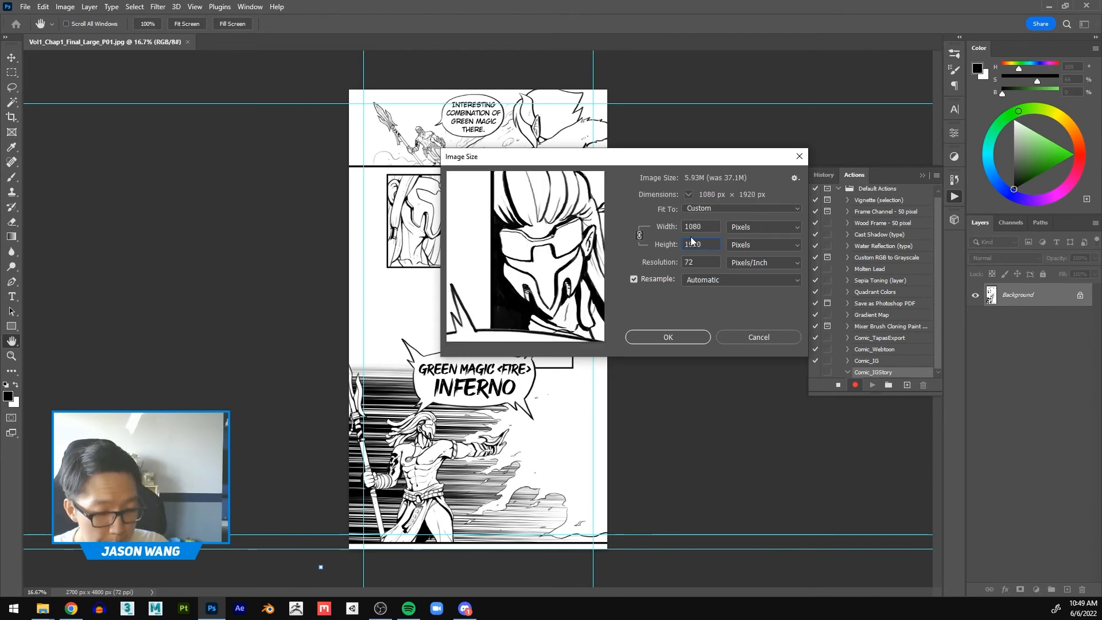
pyautogui.click(668, 337)
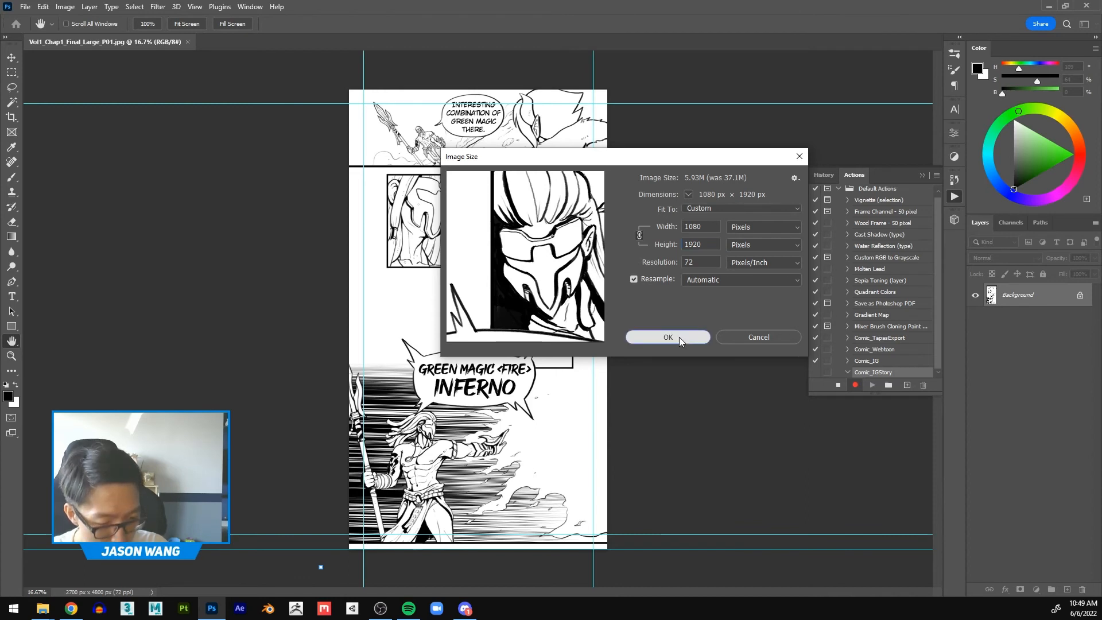
pyautogui.press('v')
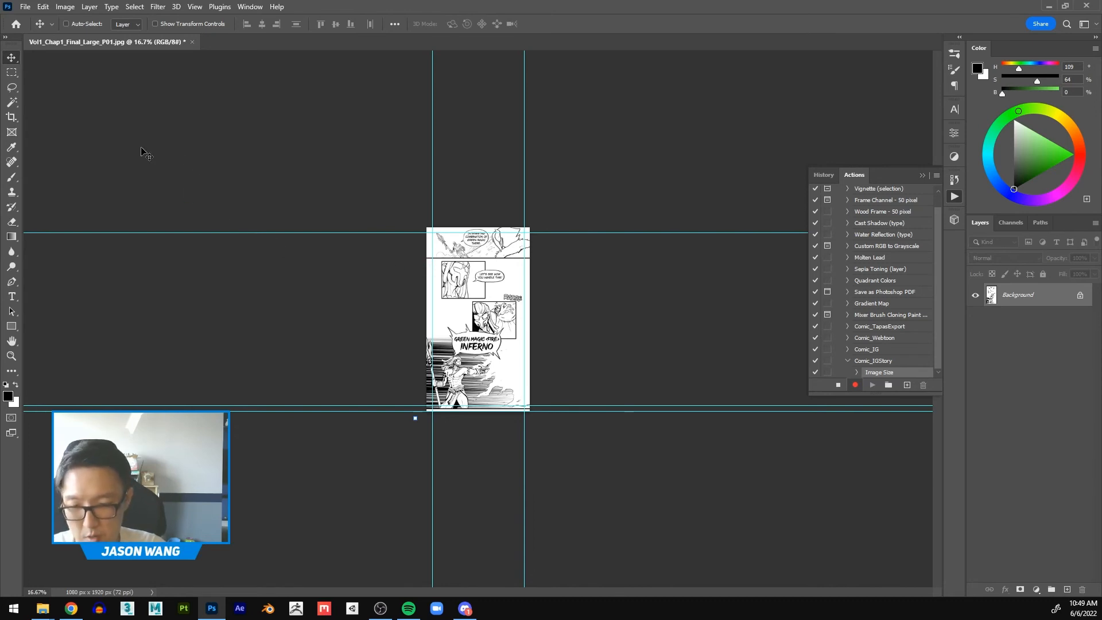
# Step: Use Save As for the resized page, creating a folder named IGStory inside Final and opening it as the destination
pyautogui.click(25, 7)
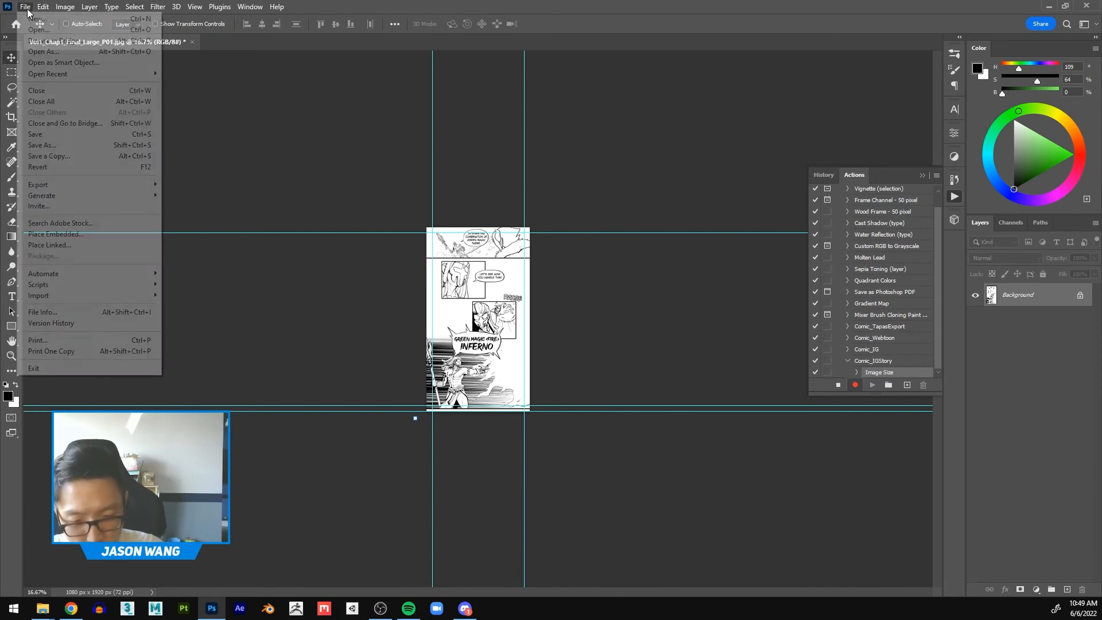
pyautogui.click(69, 147)
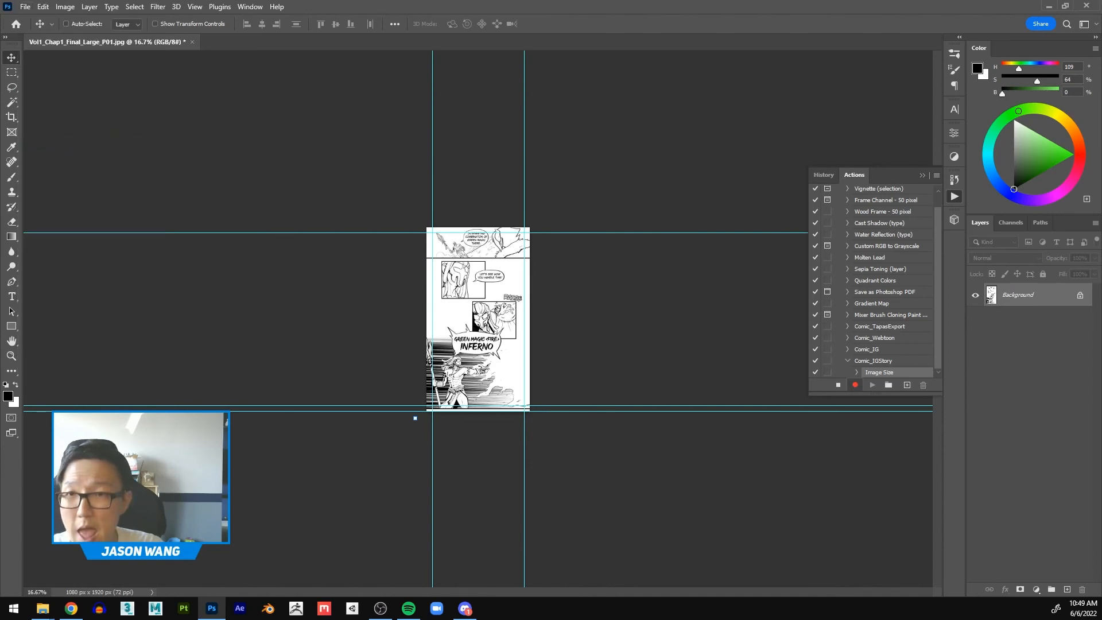
pyautogui.moveTo(688, 55); pyautogui.dragTo(631, 91)
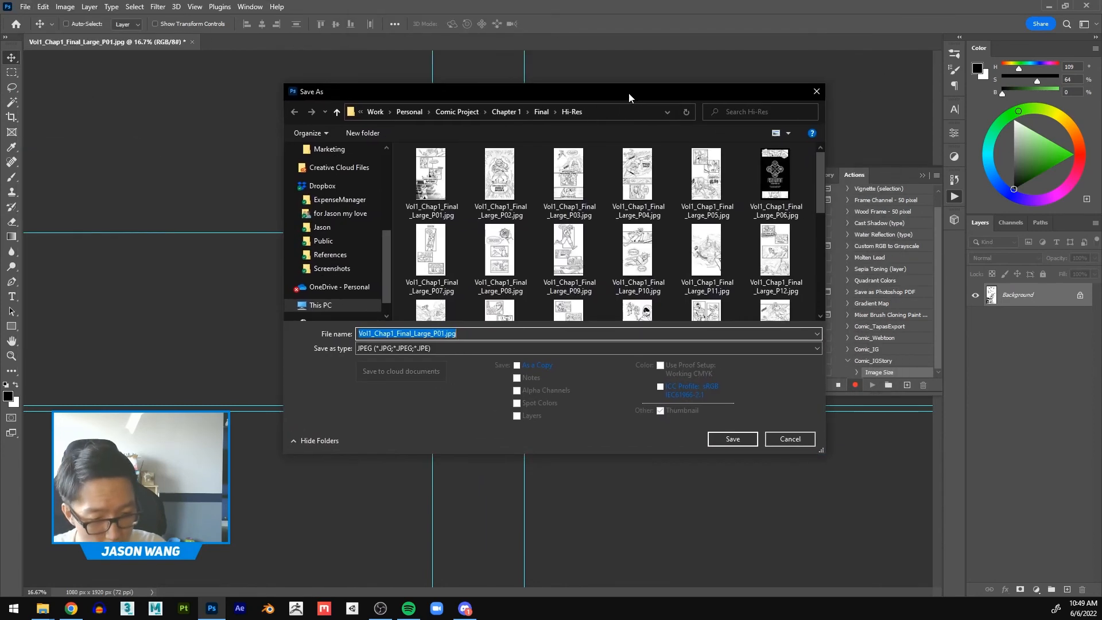
pyautogui.click(539, 113)
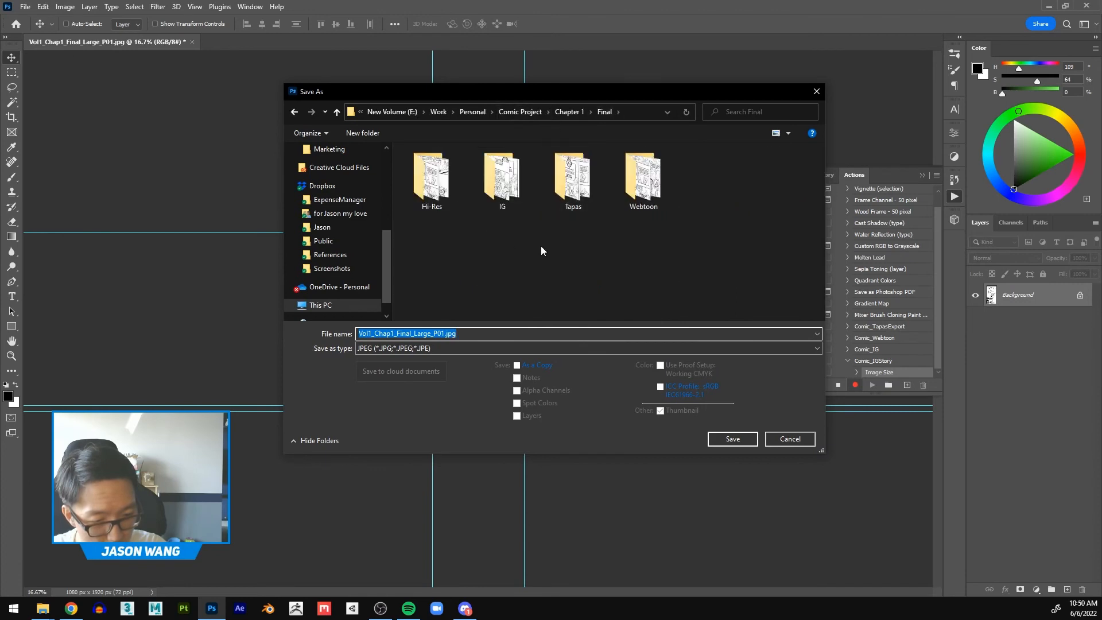
pyautogui.click(370, 133)
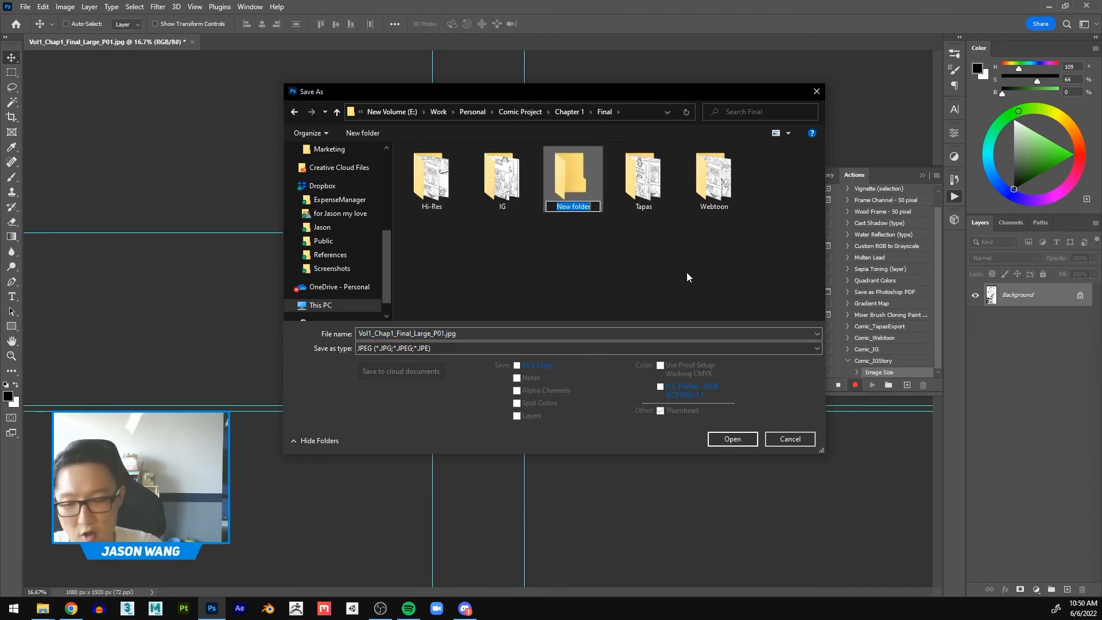
pyautogui.write('IG')
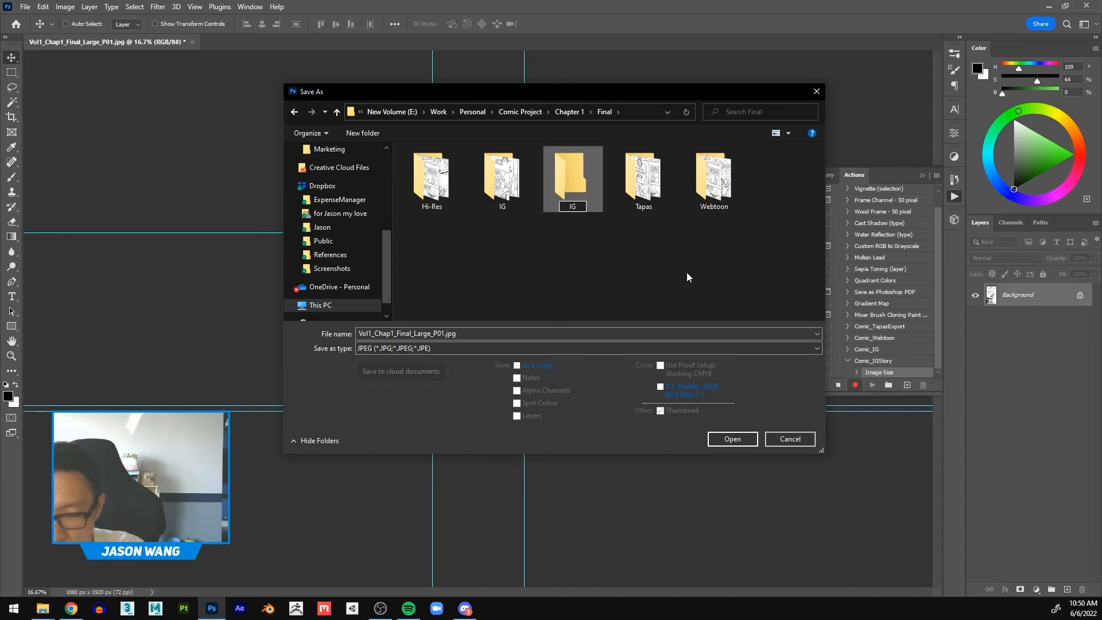
pyautogui.write('Story')
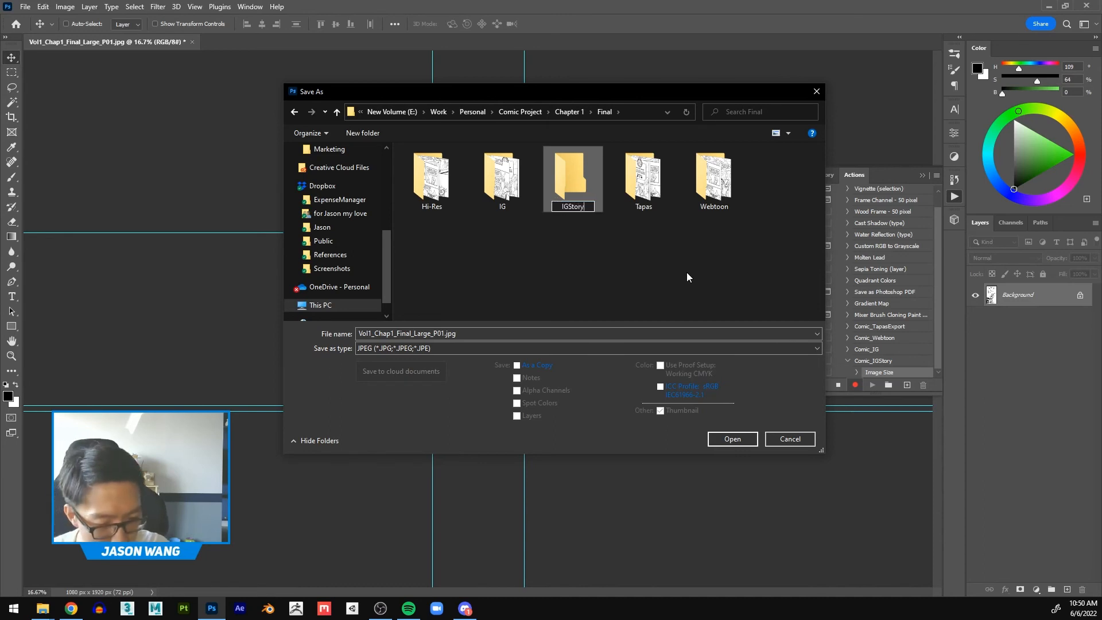
pyautogui.press('Return')
pyautogui.click(687, 272)
pyautogui.doubleClick(576, 180)
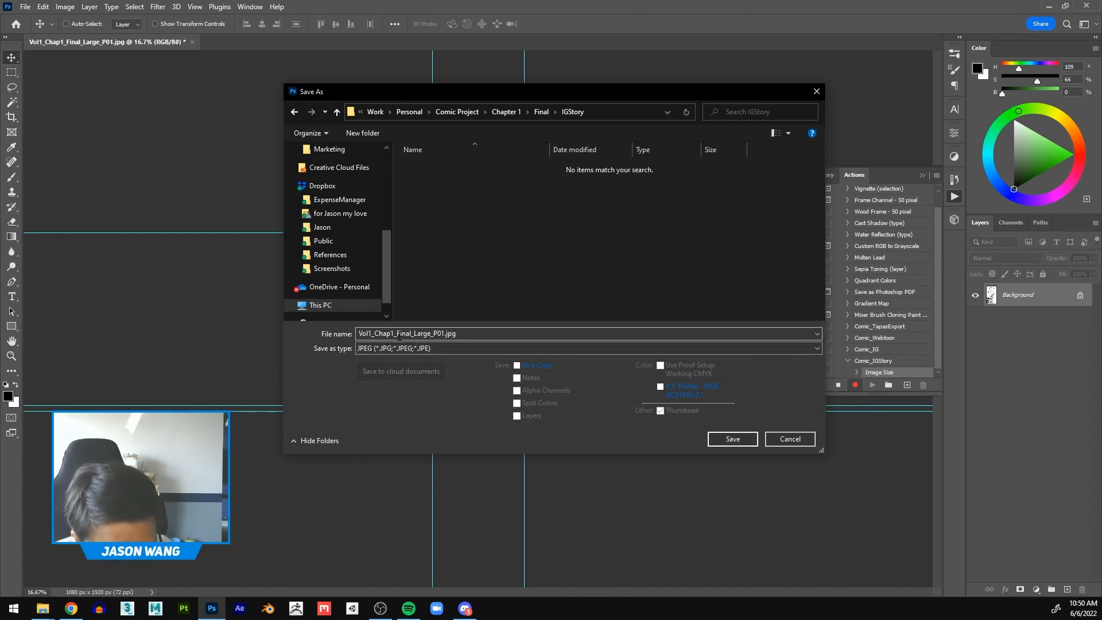
# Step: Save the page as a JPEG at quality 12 with Baseline Optimized format, and close the document
pyautogui.click(732, 439)
pyautogui.press('h')
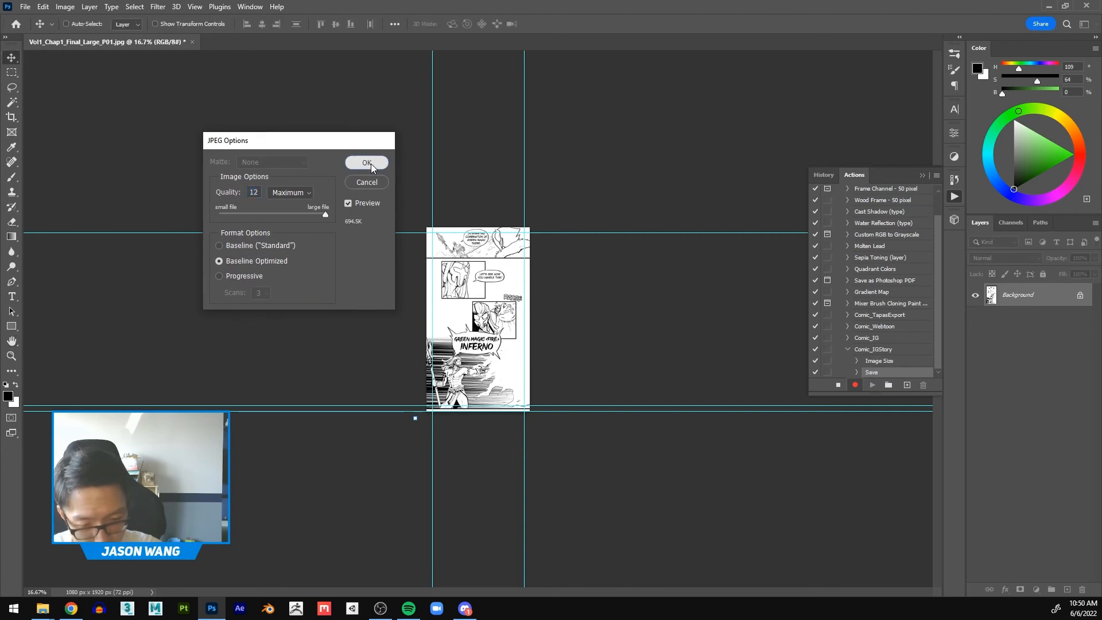
pyautogui.click(367, 163)
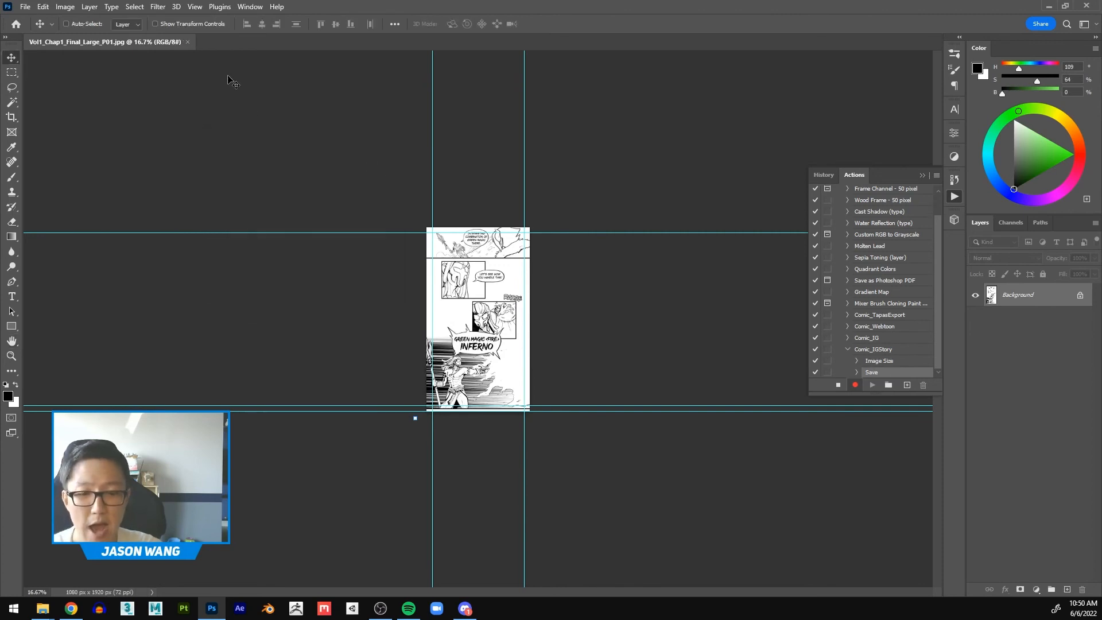
pyautogui.click(188, 42)
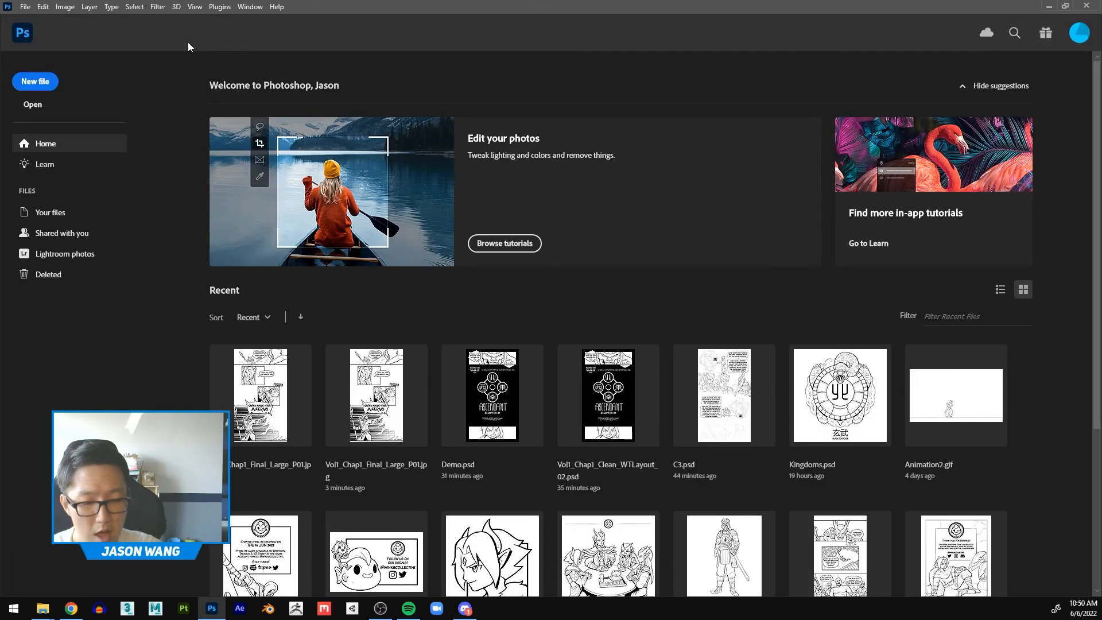
# Step: Show the Actions panel and stop recording the Comic_IGStory action
pyautogui.click(250, 7)
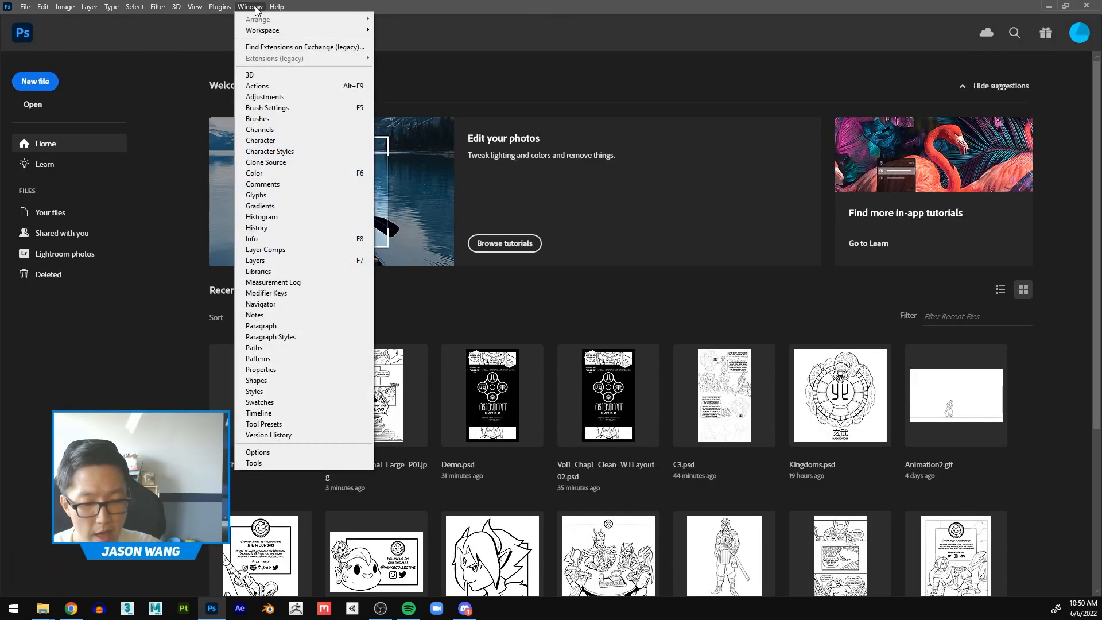
pyautogui.click(277, 86)
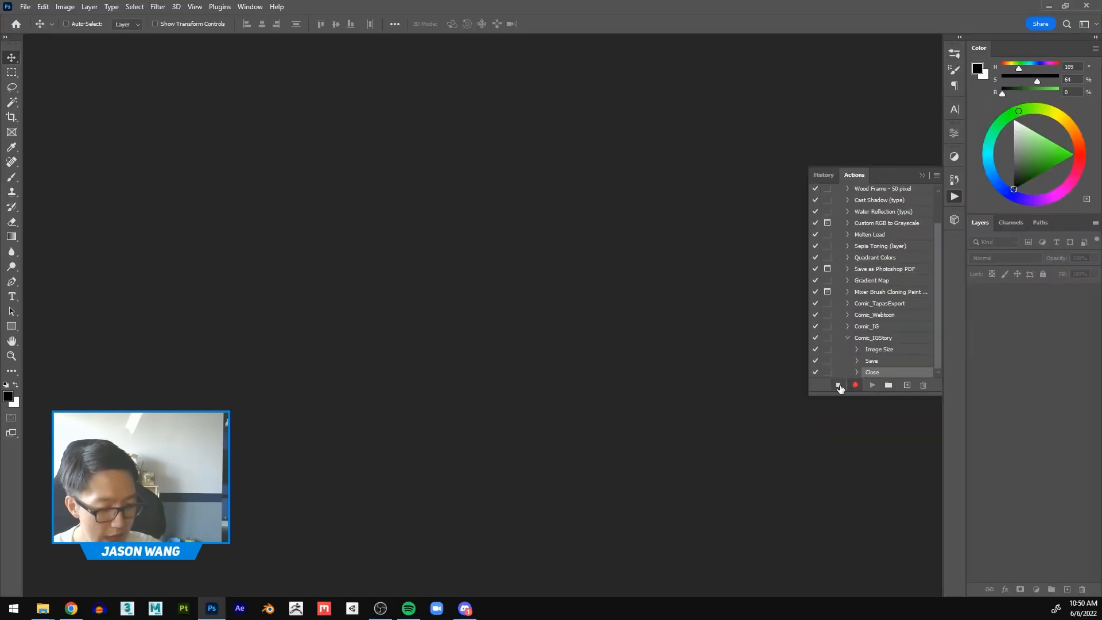
pyautogui.click(838, 385)
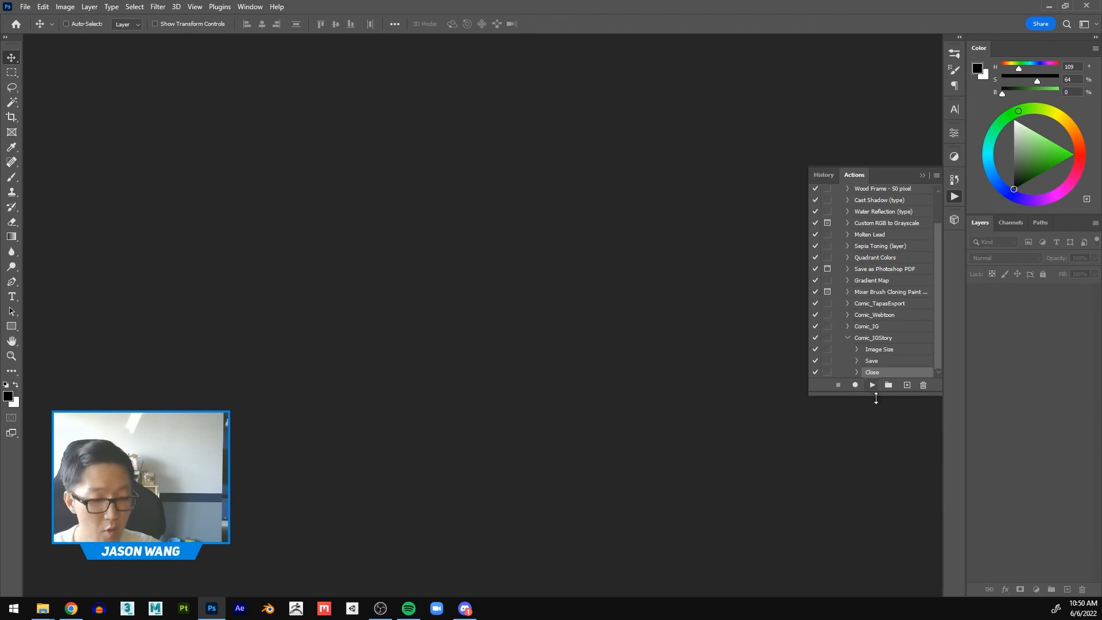
# Step: Expand the Image Size, Save and Close steps of Comic_IGStory to review their recorded settings, and collapse the Actions panel
pyautogui.click(857, 352)
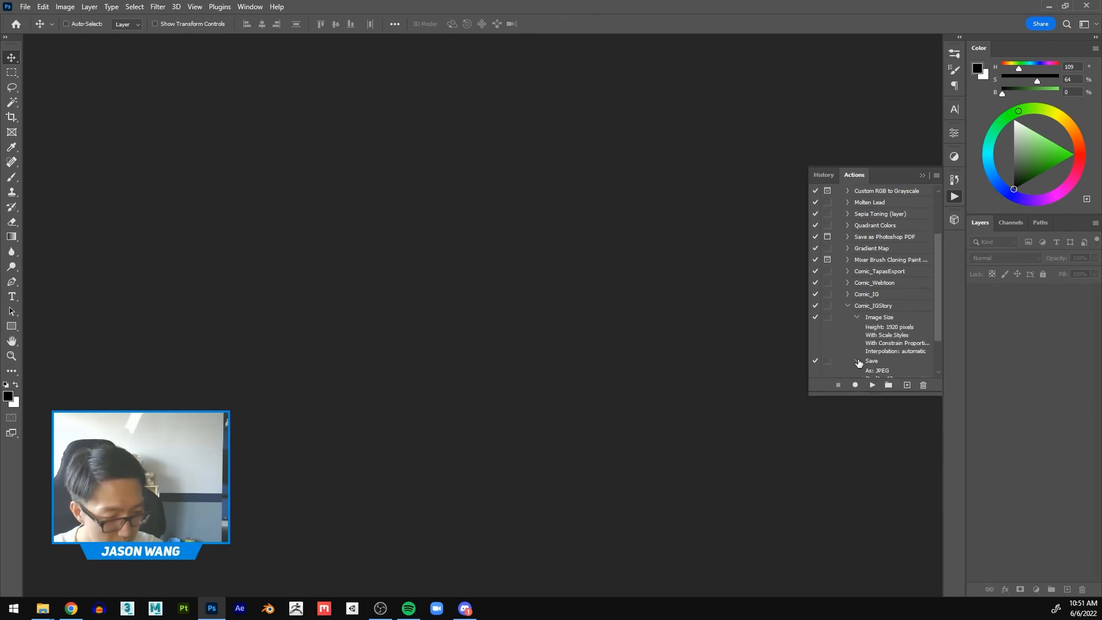
pyautogui.click(856, 364)
pyautogui.click(857, 372)
pyautogui.press('ctrl')
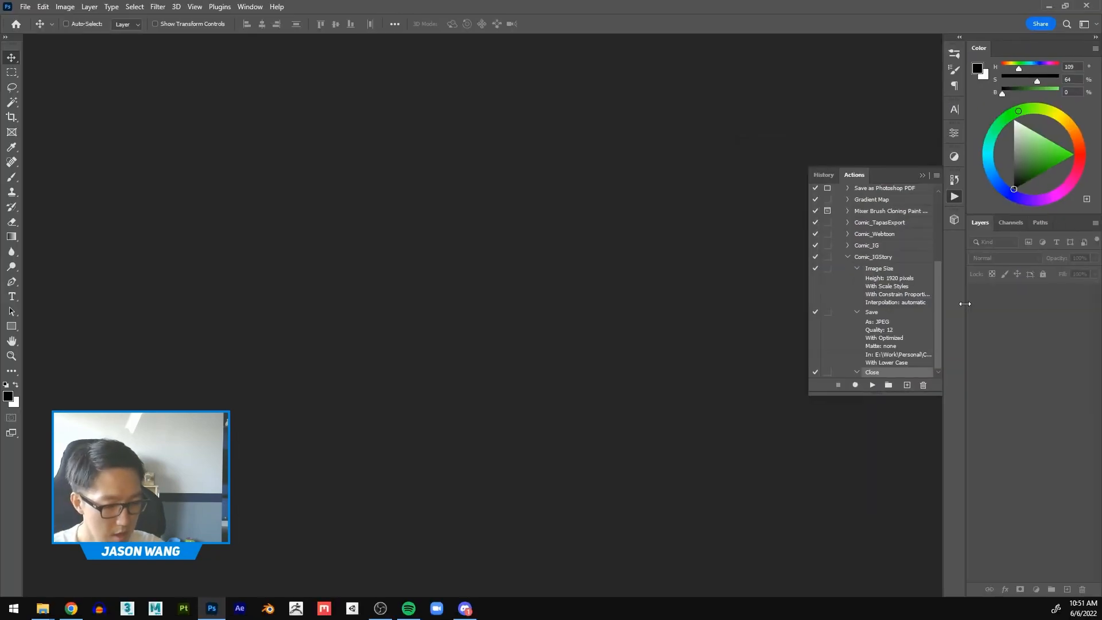
pyautogui.click(955, 197)
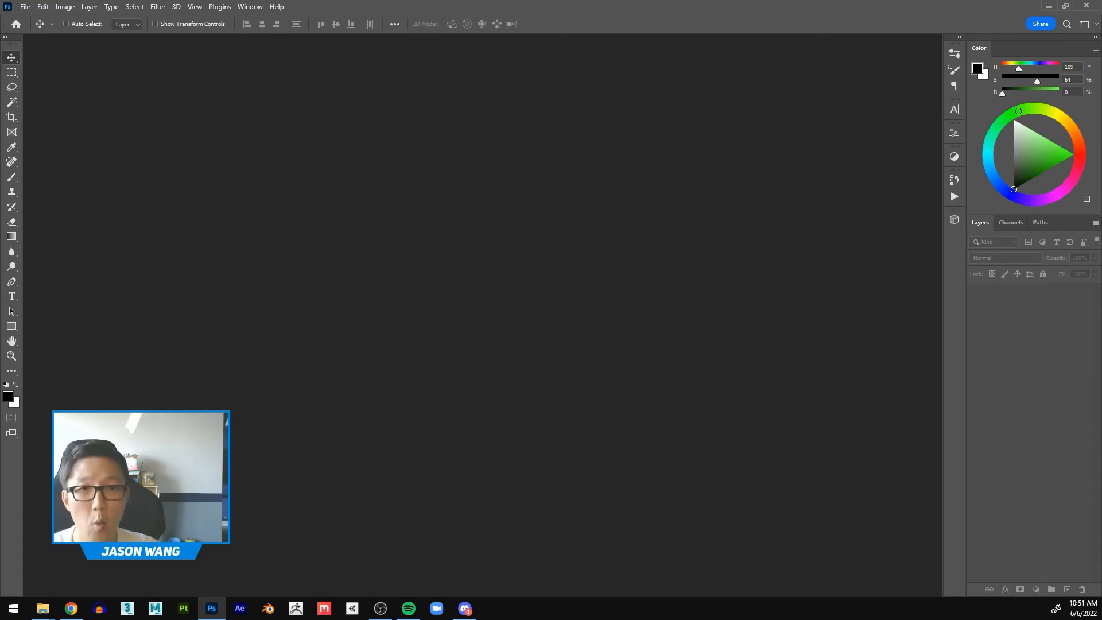
# Step: Switch to File Explorer and check the exported first page in the IGStory folder inside Final
pyautogui.click(42, 609)
pyautogui.moveTo(912, 126); pyautogui.dragTo(790, 122)
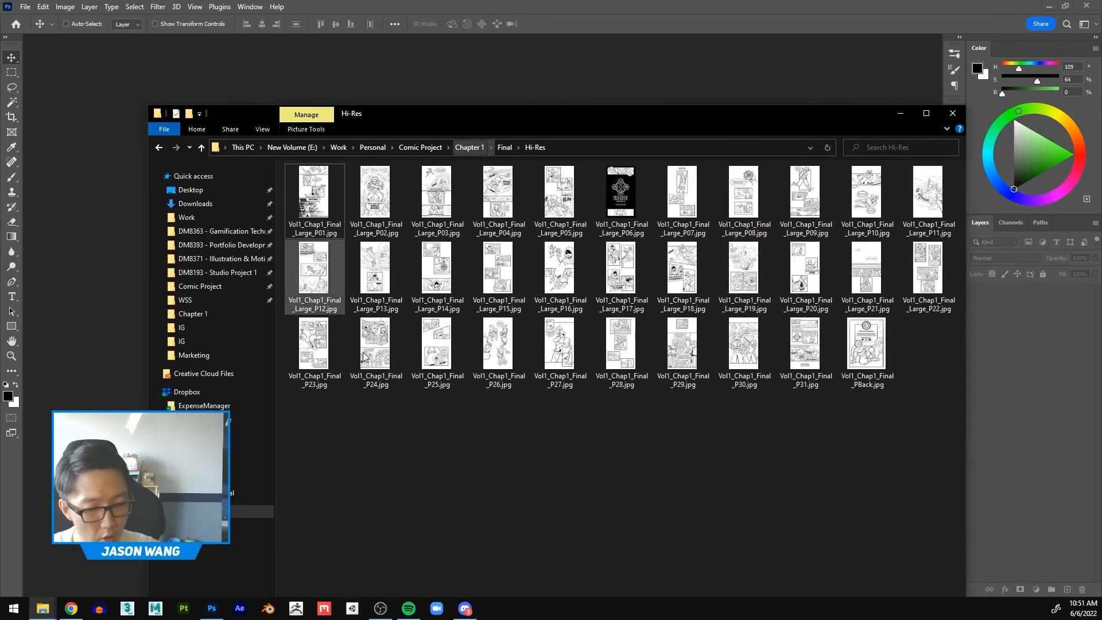
pyautogui.click(159, 148)
pyautogui.doubleClick(436, 198)
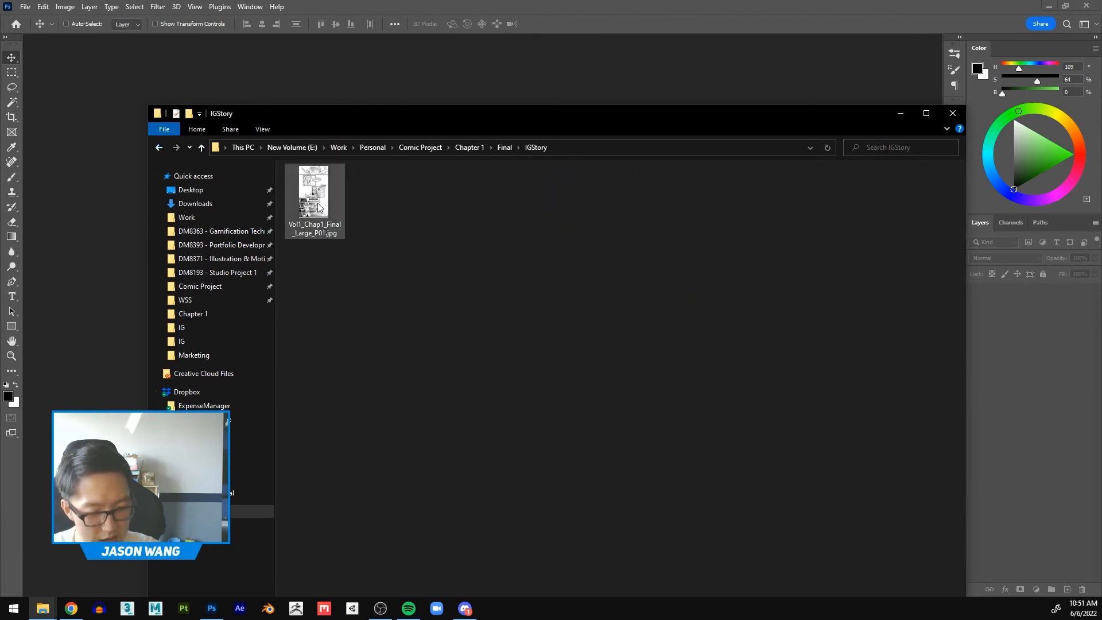
pyautogui.click(317, 206)
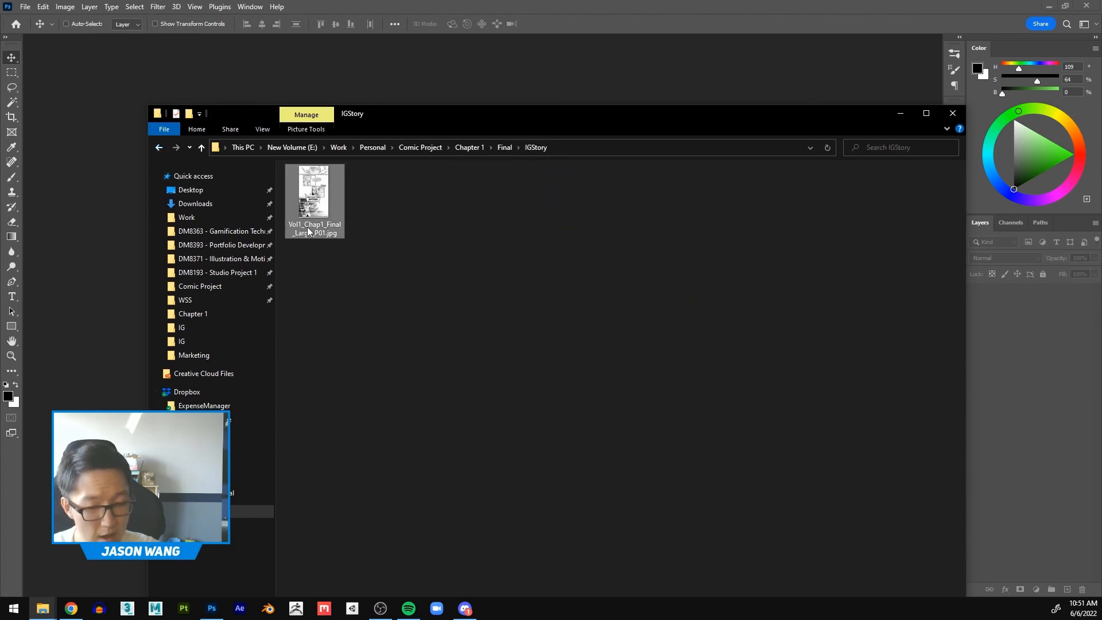
# Step: Select all pages in the Hi-Res folder except Vol1_Chap1_Final_Large_P01.jpg and open them in Photoshop
pyautogui.click(159, 148)
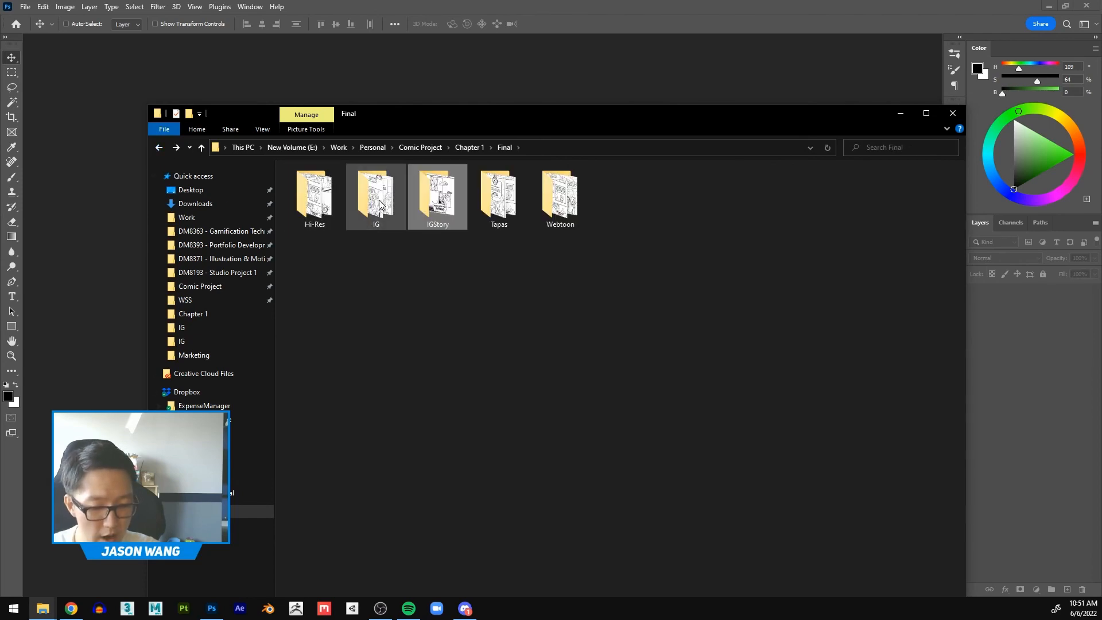
pyautogui.doubleClick(318, 205)
pyautogui.moveTo(948, 415); pyautogui.dragTo(307, 198)
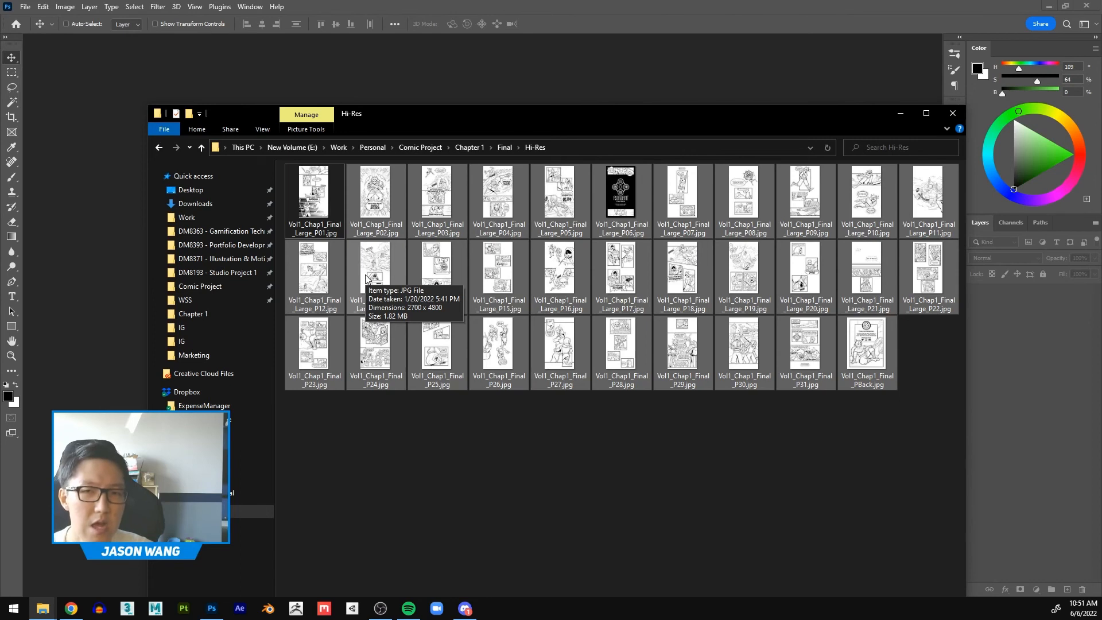
pyautogui.moveTo(422, 281); pyautogui.dragTo(389, 91)
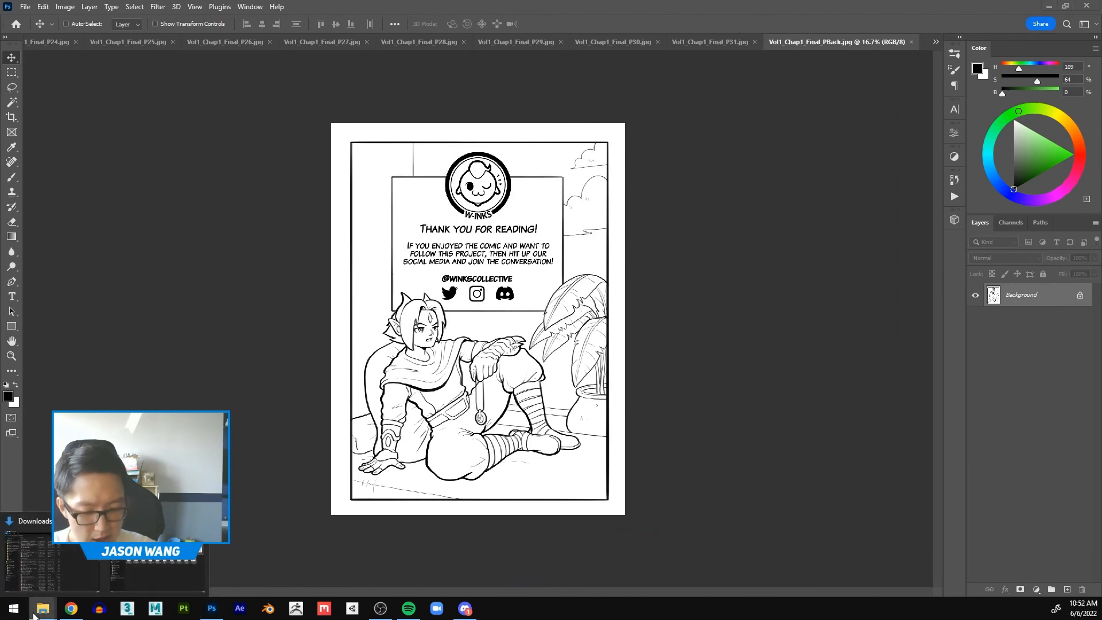
# Step: Open the IGStory folder in File Explorer to check its contents, move the window out of the way, and return to Photoshop
pyautogui.click(133, 568)
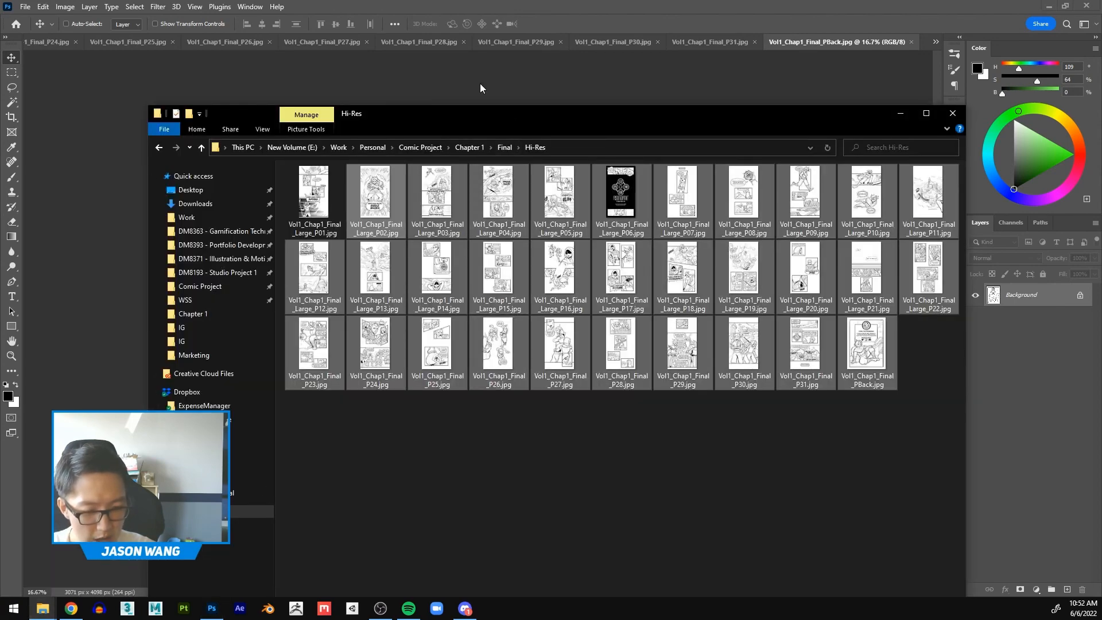
pyautogui.moveTo(470, 122); pyautogui.dragTo(447, 86)
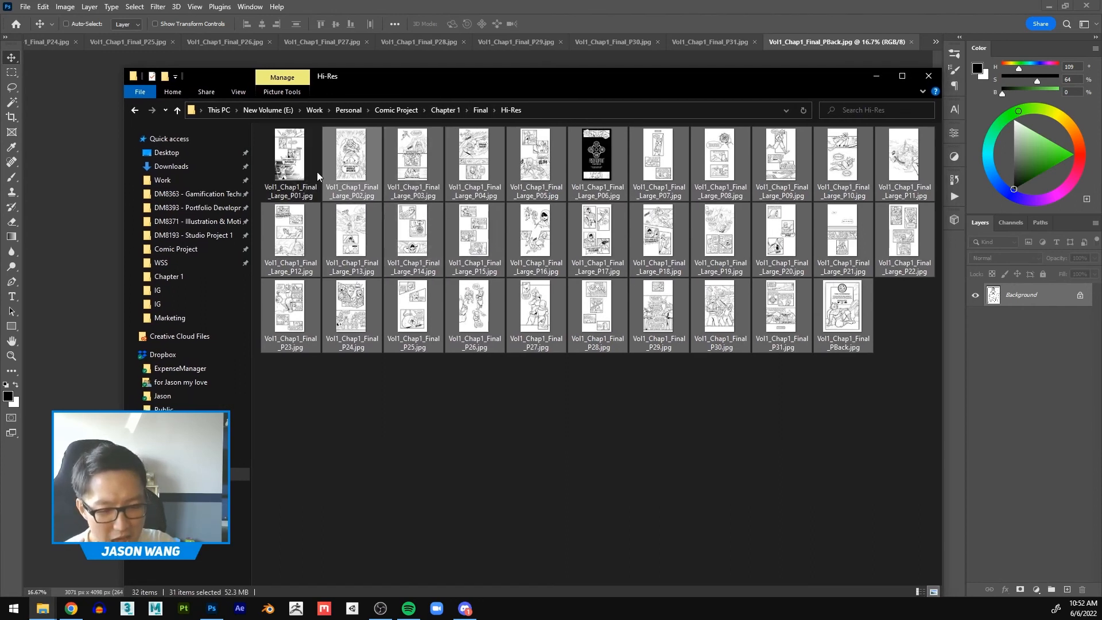
pyautogui.click(134, 111)
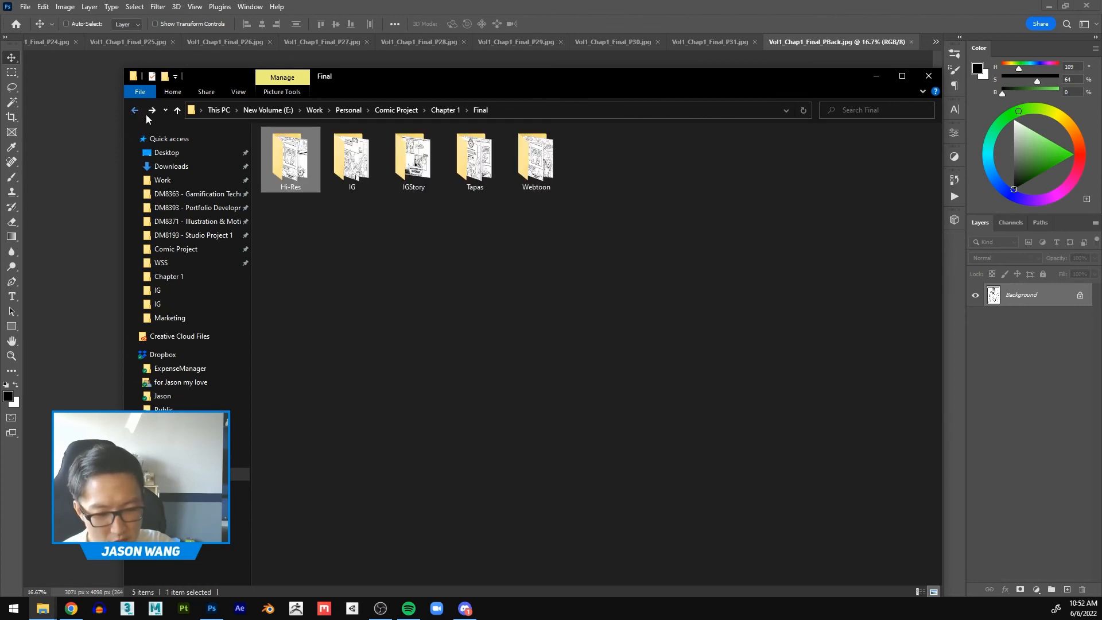
pyautogui.doubleClick(415, 166)
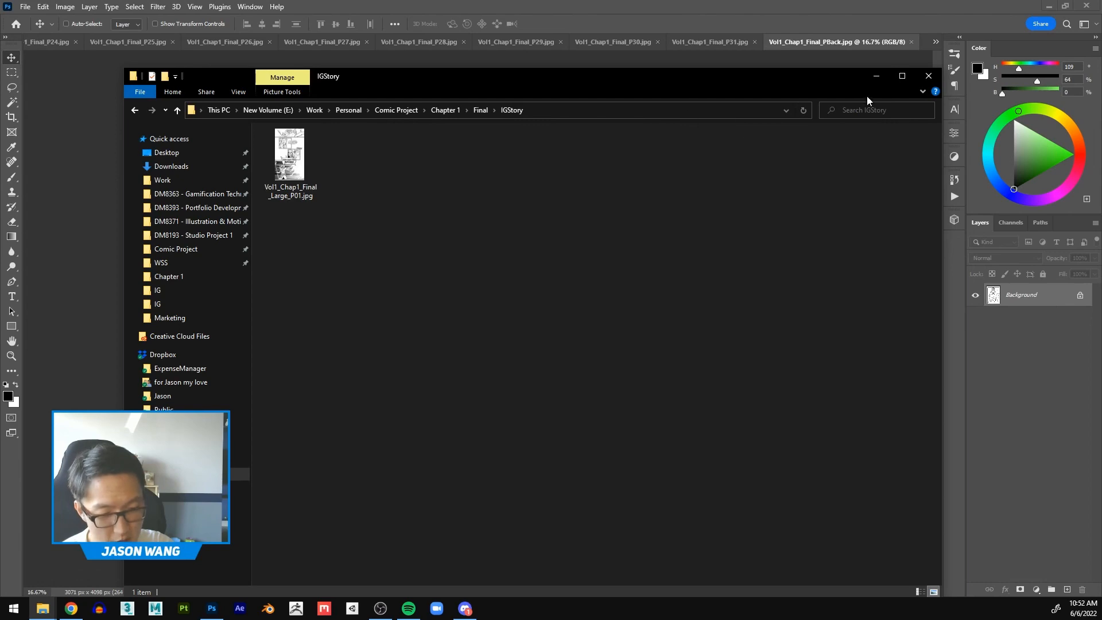
pyautogui.moveTo(819, 82); pyautogui.dragTo(998, 0)
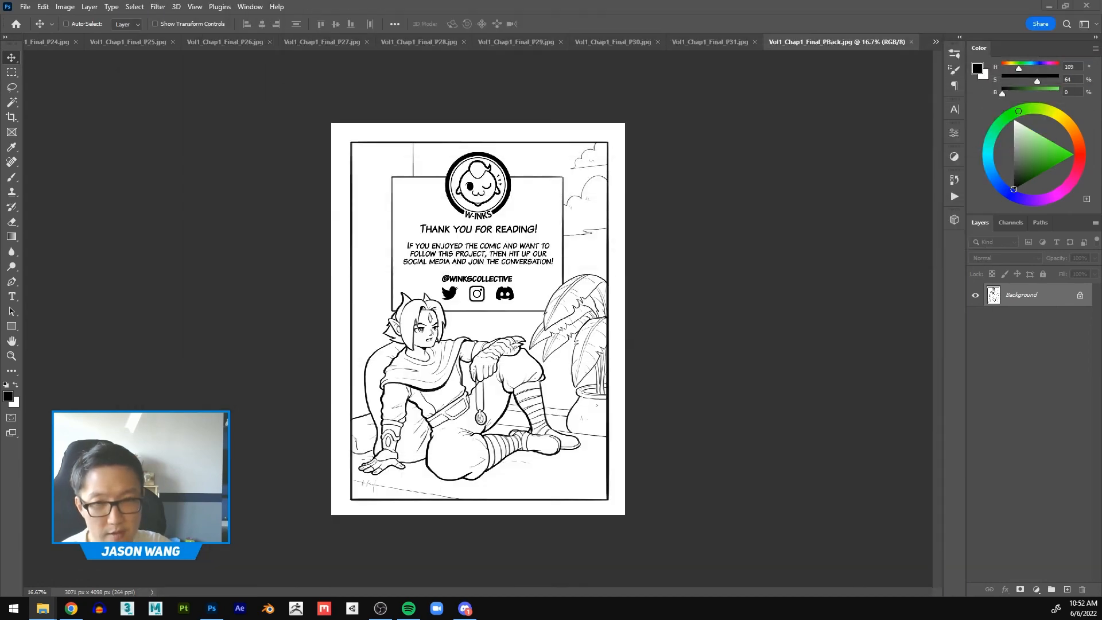
pyautogui.click(818, 189)
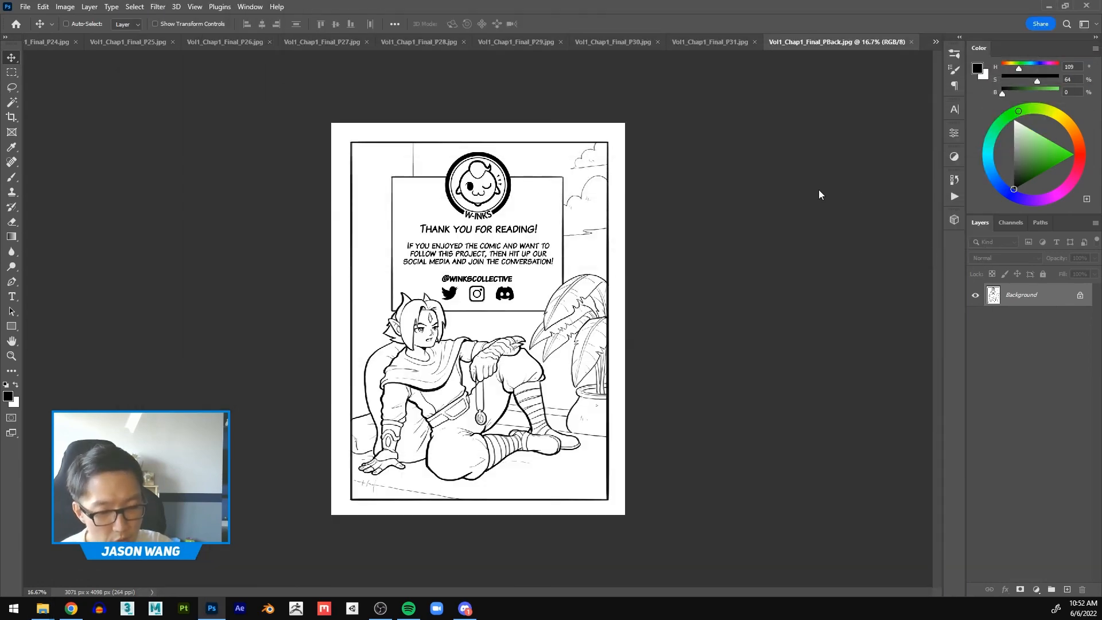
# Step: Start the Batch automation and choose Default Actions as the action set
pyautogui.click(25, 8)
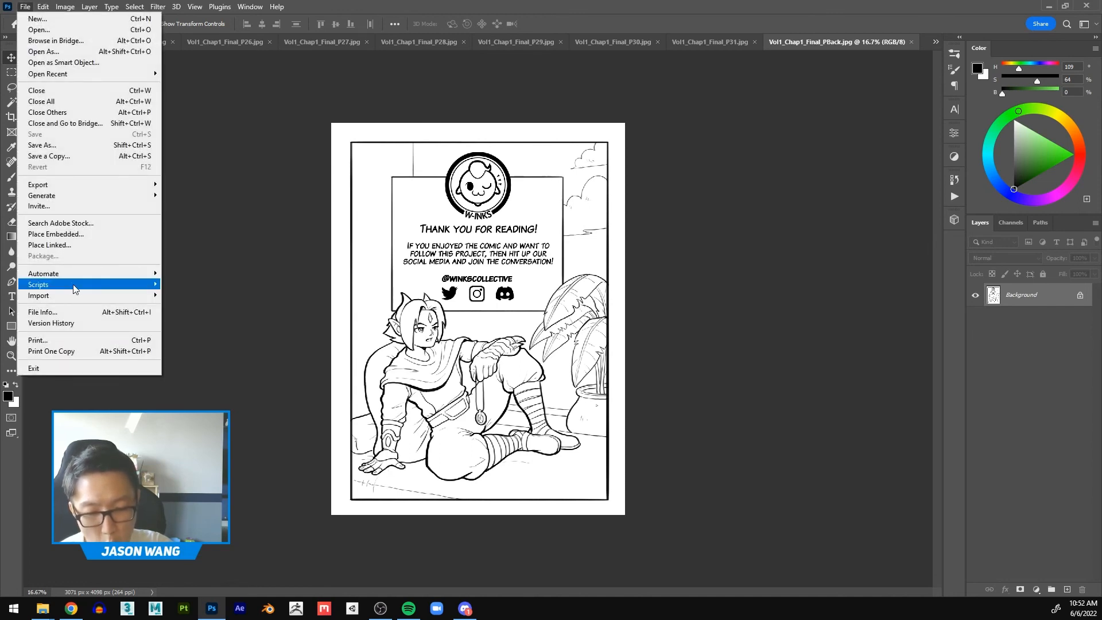
pyautogui.moveTo(76, 274)
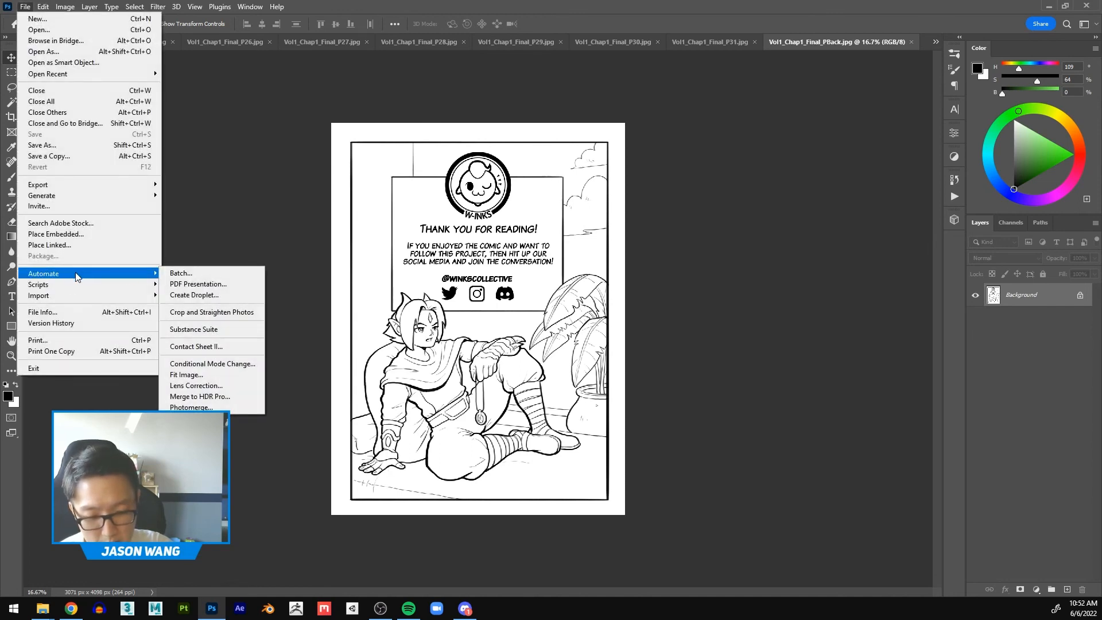
pyautogui.click(208, 276)
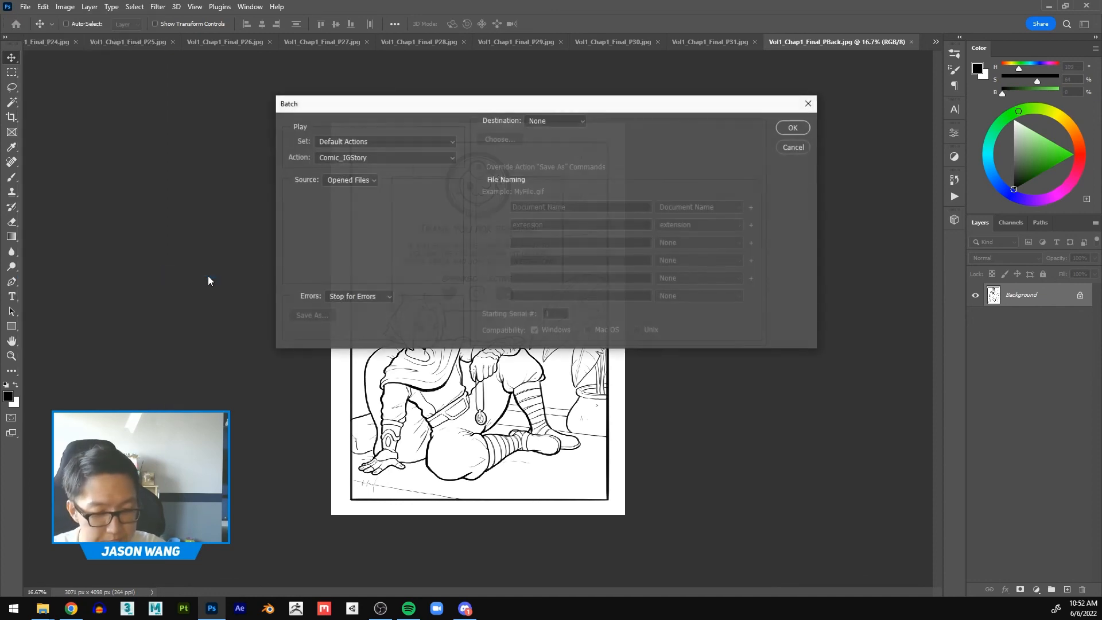
pyautogui.click(451, 142)
pyautogui.click(453, 142)
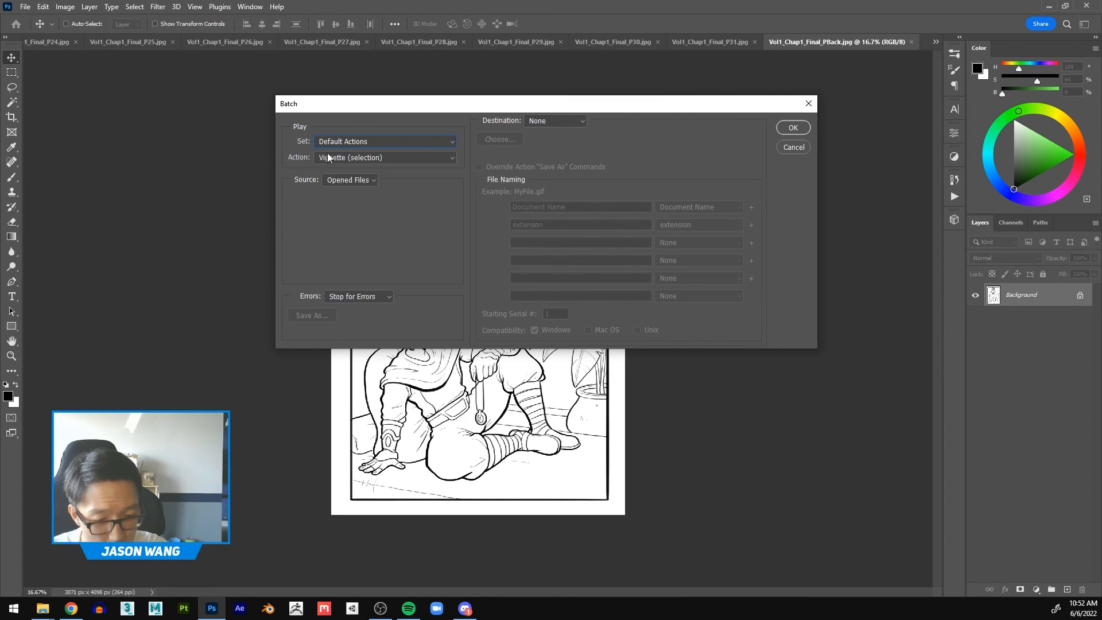
# Step: Choose the Comic_IGStory action in the Batch settings and run it on the opened files with destination None
pyautogui.click(385, 159)
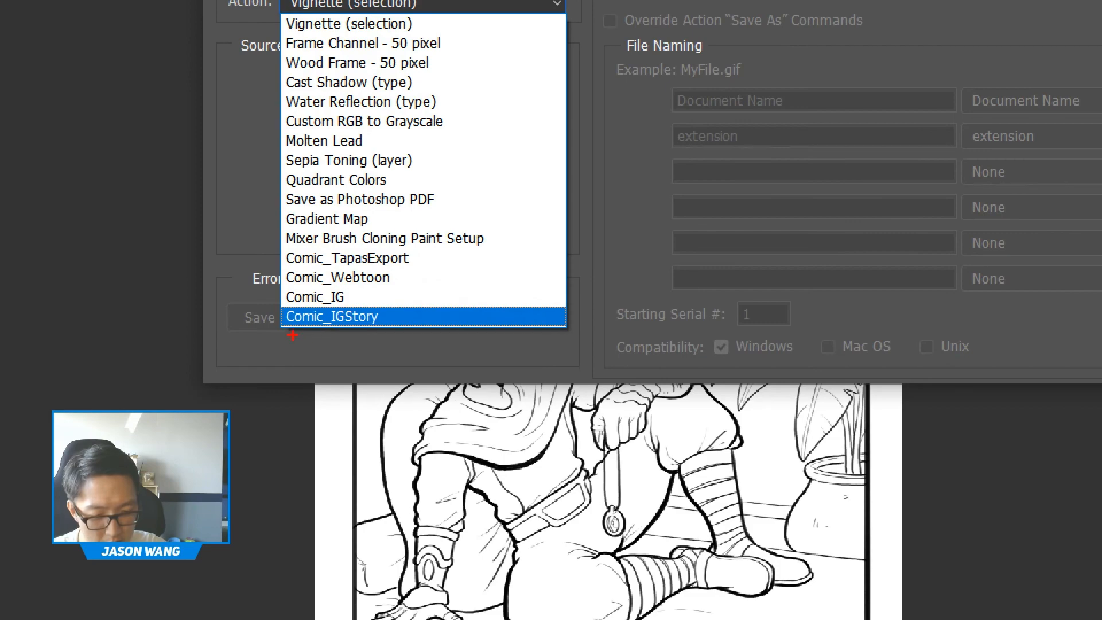
pyautogui.moveTo(292, 335)
pyautogui.mouseDown()
pyautogui.moveTo(419, 338)
pyautogui.moveTo(337, 328)
pyautogui.mouseUp()
pyautogui.press('Escape')
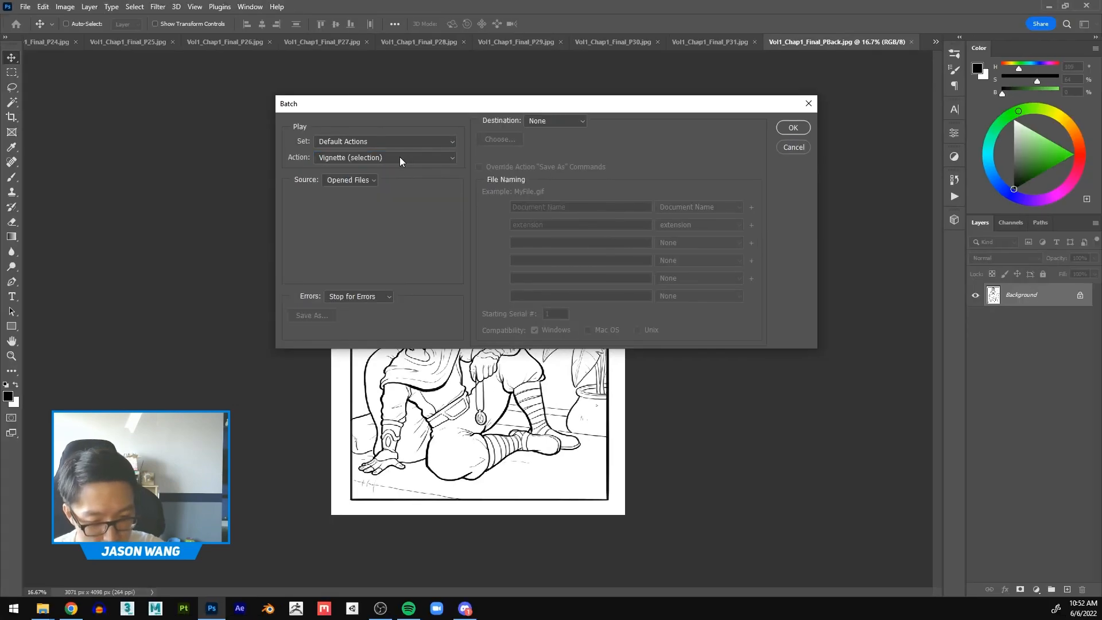
pyautogui.click(454, 2)
pyautogui.click(357, 315)
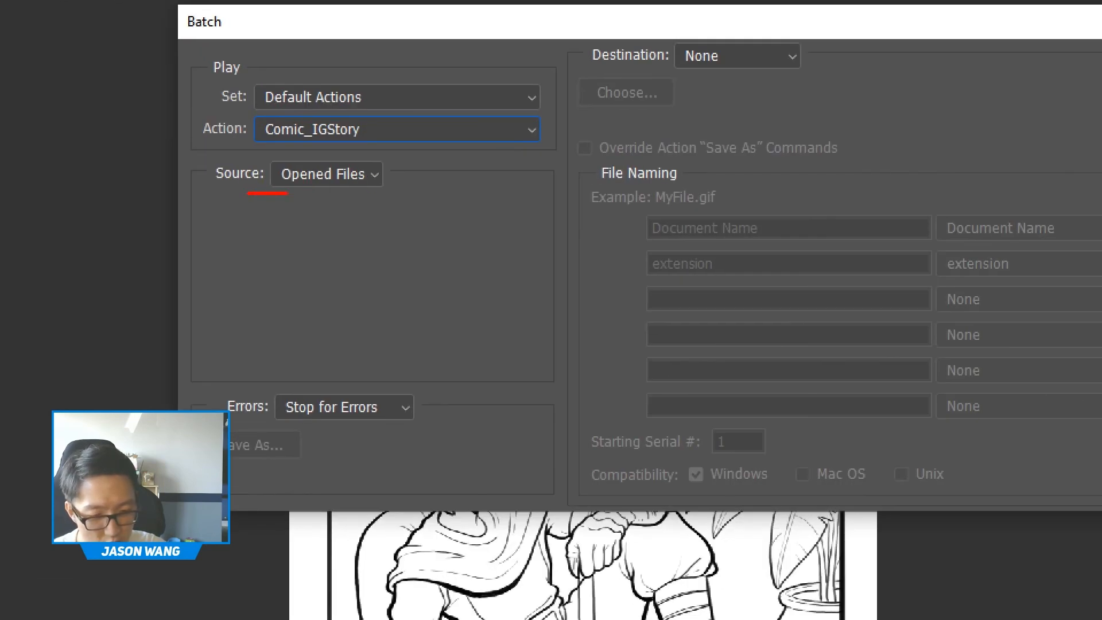
pyautogui.moveTo(287, 193)
pyautogui.mouseDown()
pyautogui.moveTo(403, 186)
pyautogui.moveTo(406, 152)
pyautogui.moveTo(291, 147)
pyautogui.moveTo(202, 186)
pyautogui.mouseUp()
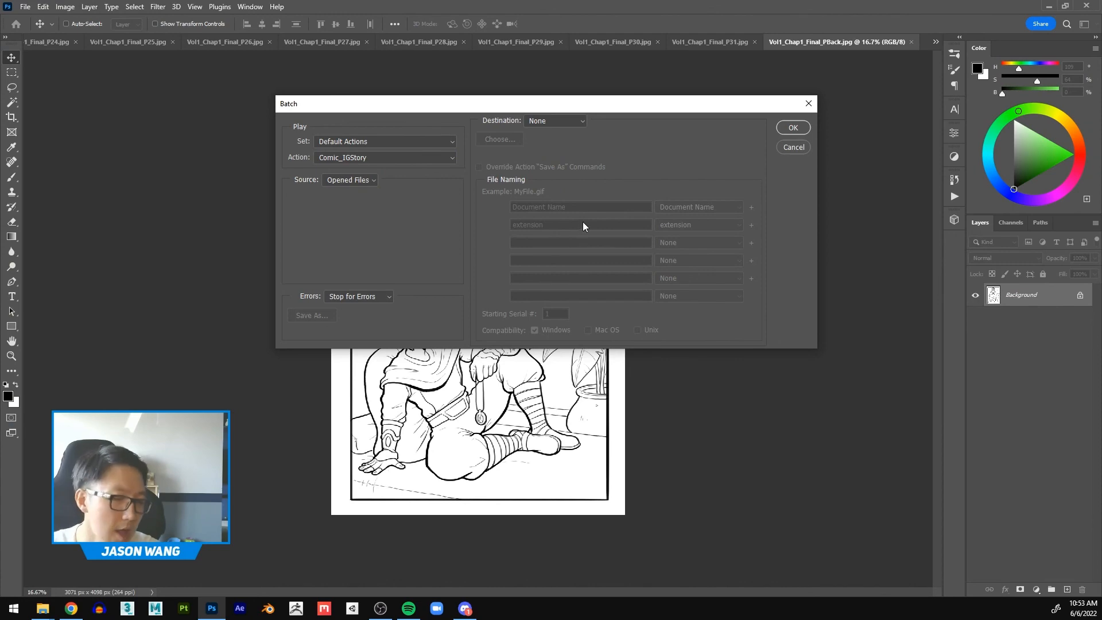
pyautogui.click(783, 128)
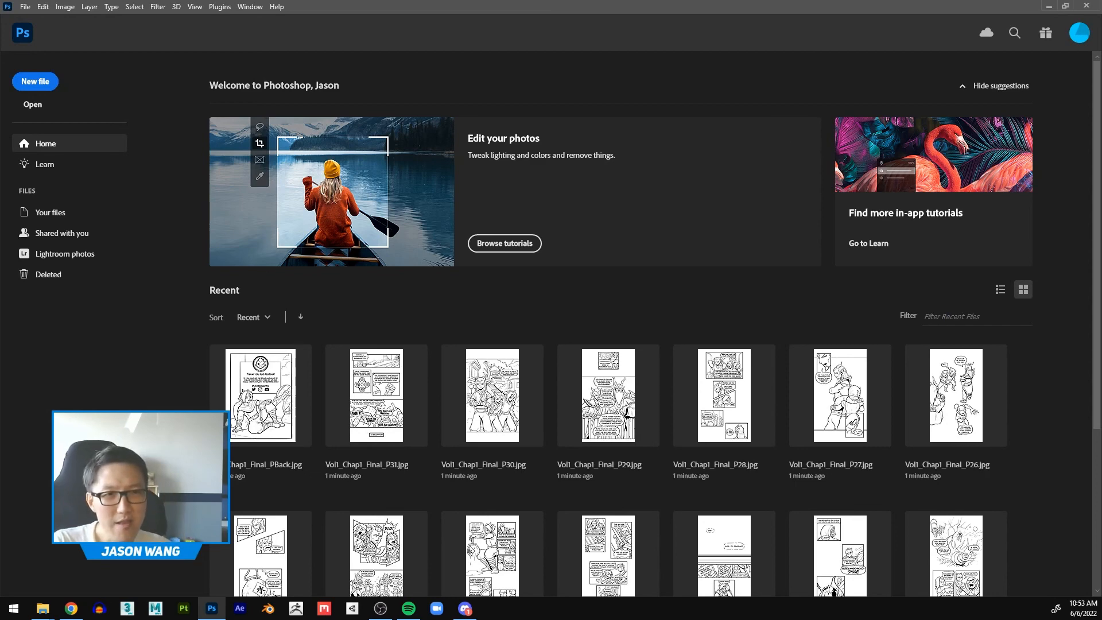
# Step: Bring back the File Explorer window and compare the exported pages in IGStory with the originals in Hi-Res
pyautogui.moveTo(874, 0); pyautogui.dragTo(774, 54)
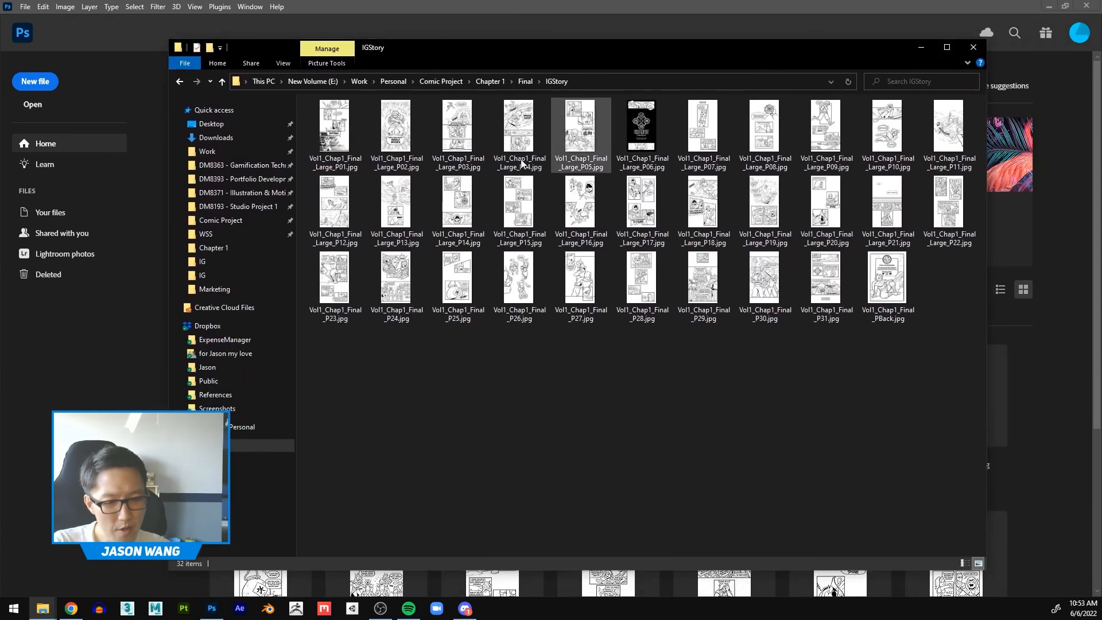
pyautogui.click(180, 85)
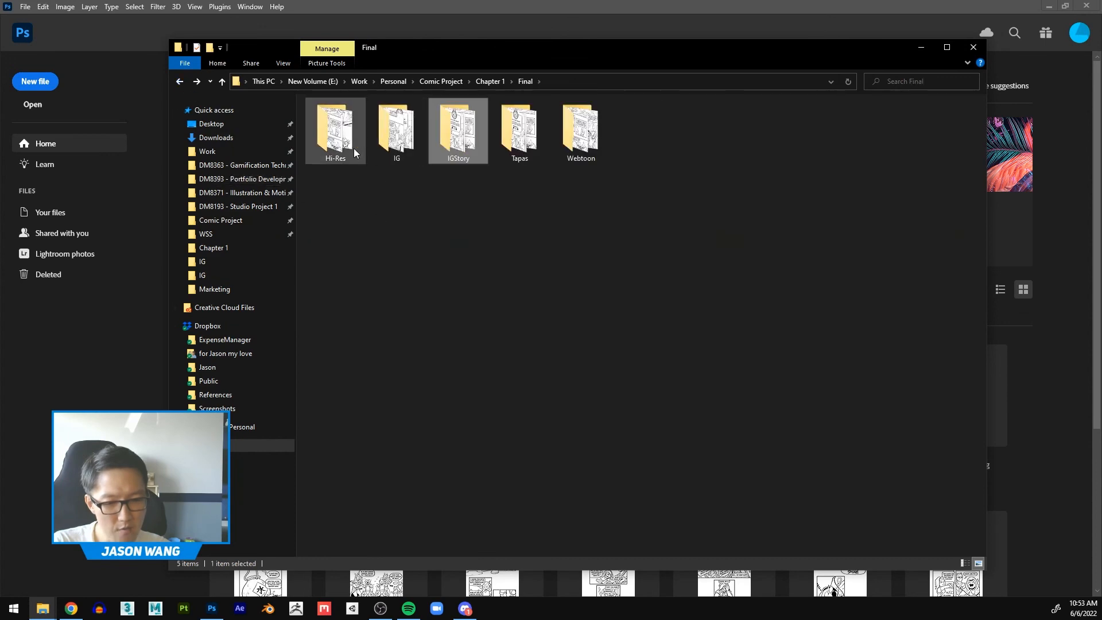
pyautogui.doubleClick(336, 129)
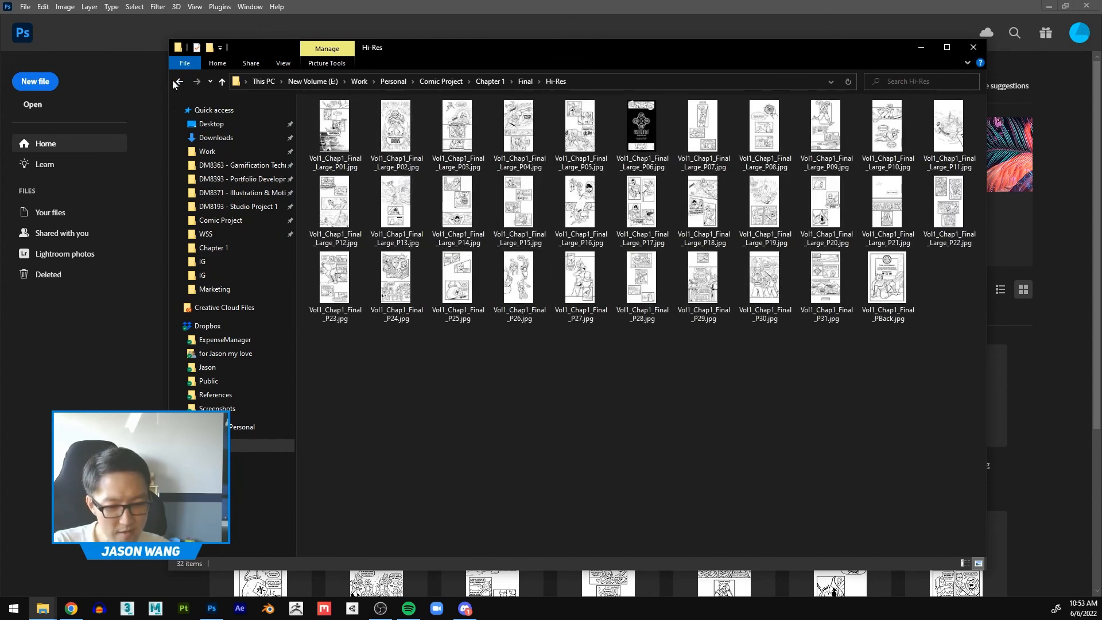
pyautogui.click(179, 81)
pyautogui.doubleClick(457, 128)
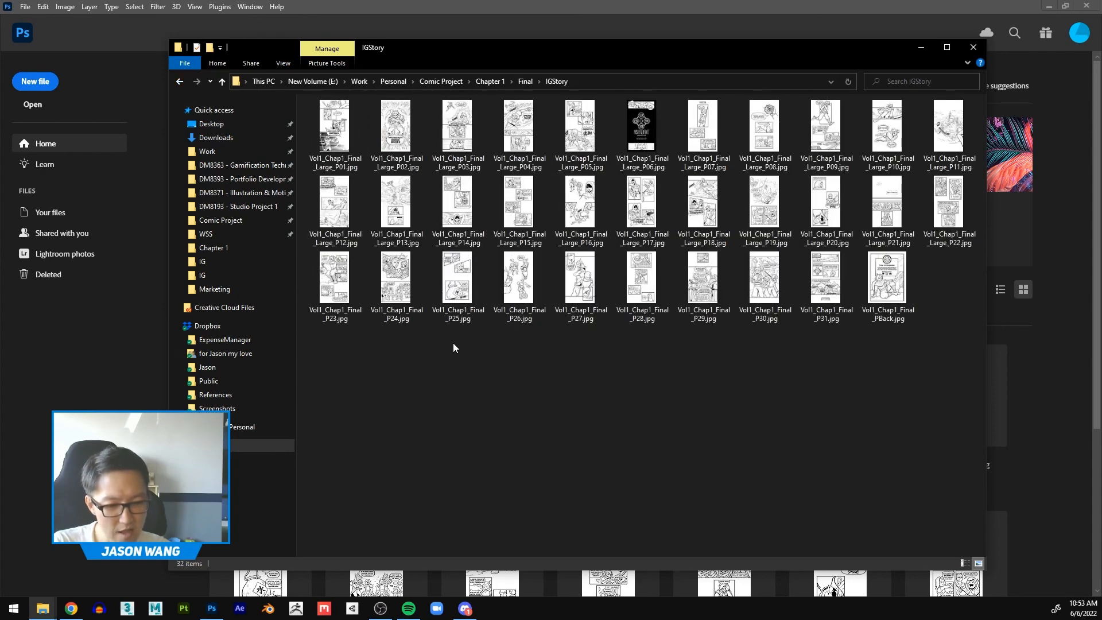
# Step: Check the image dimensions of Vol1_Chap1_Final_Large_P02.jpg in its detailed file properties
pyautogui.click(393, 159)
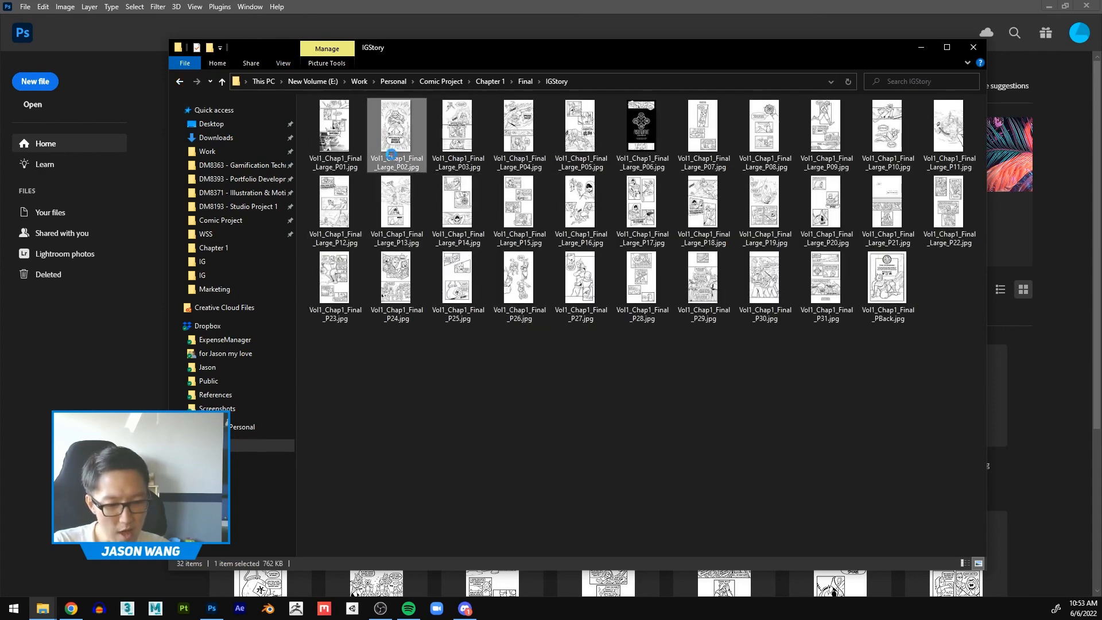
pyautogui.rightClick(394, 159)
pyautogui.click(222, 573)
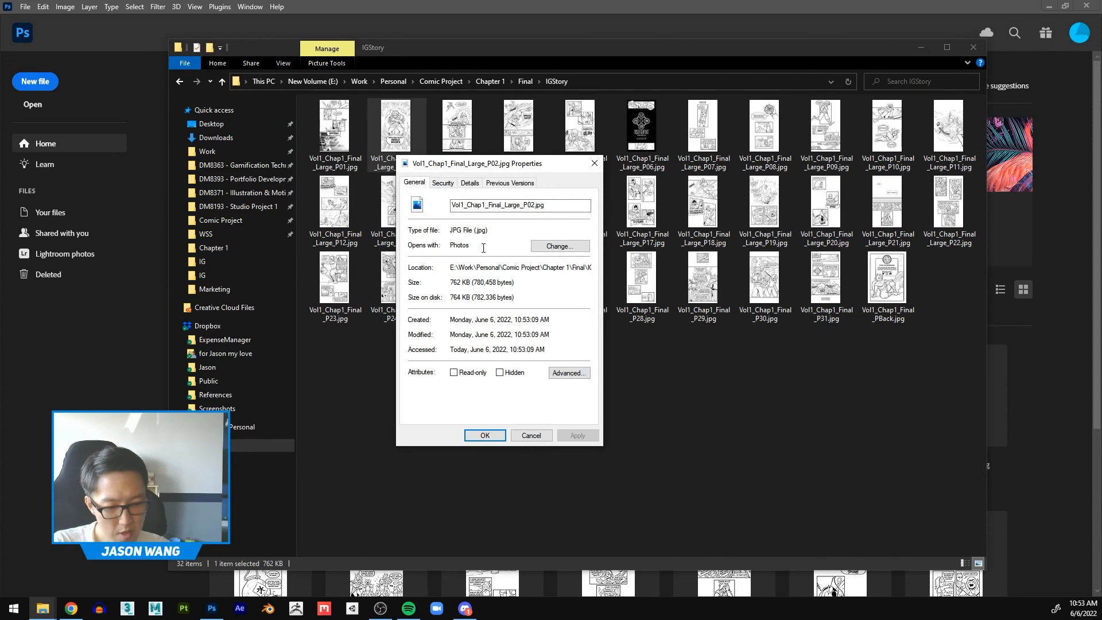
pyautogui.click(469, 182)
pyautogui.scroll(-3, 517, 370)
pyautogui.scroll(1, 517, 367)
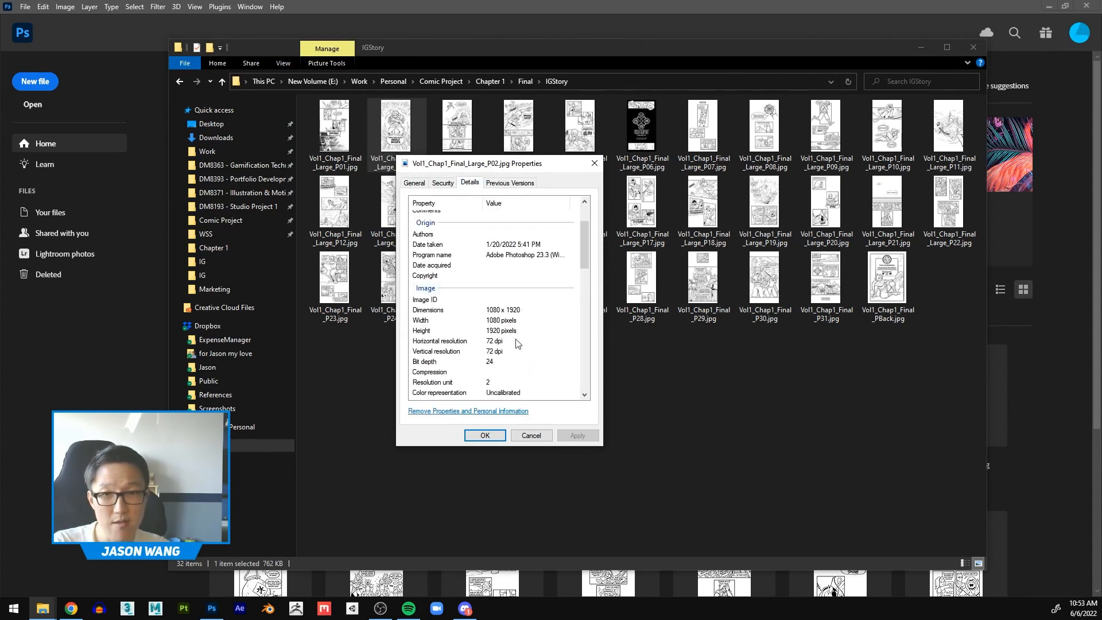